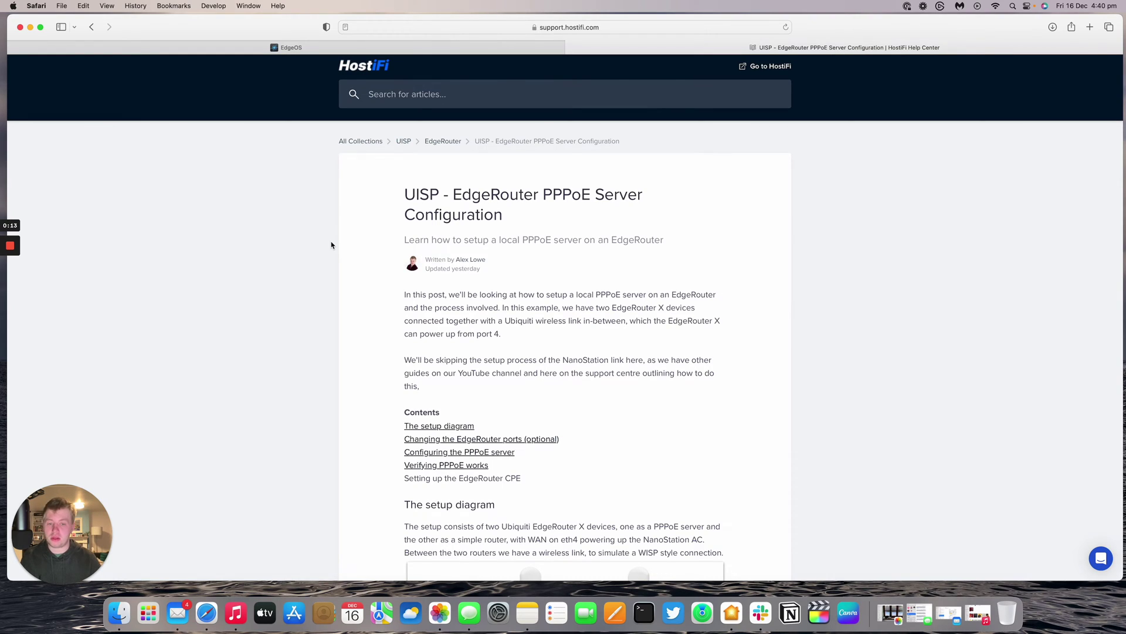
- Scroll through the HostiFi PPPoE guide to read its setup instructions
scroll(349, 252, down, 5)
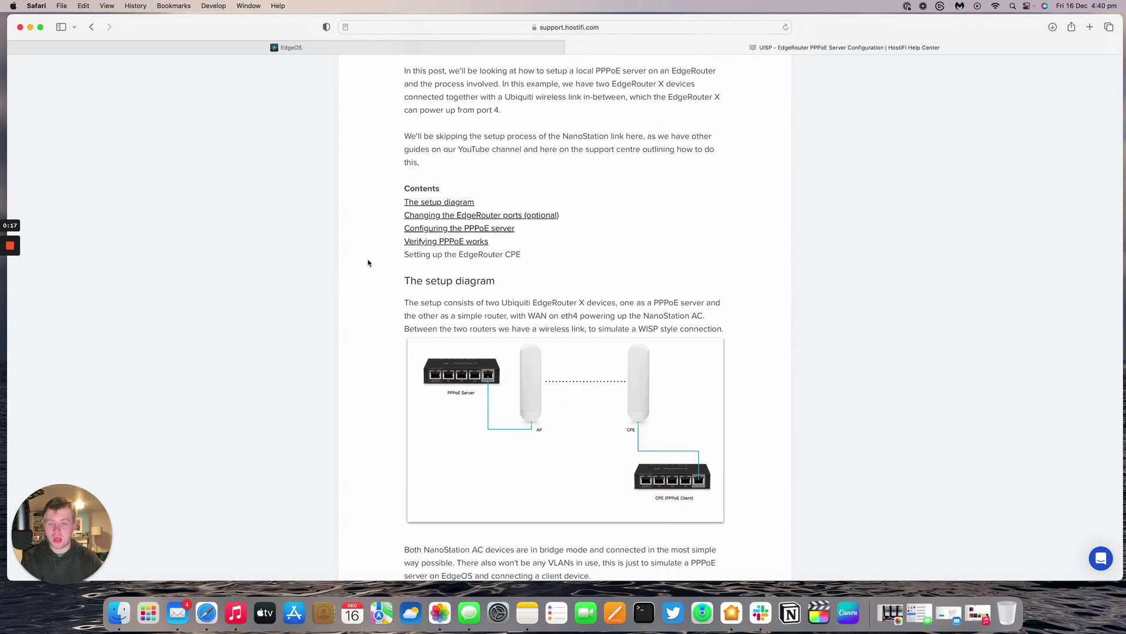
scroll(369, 264, down, 1)
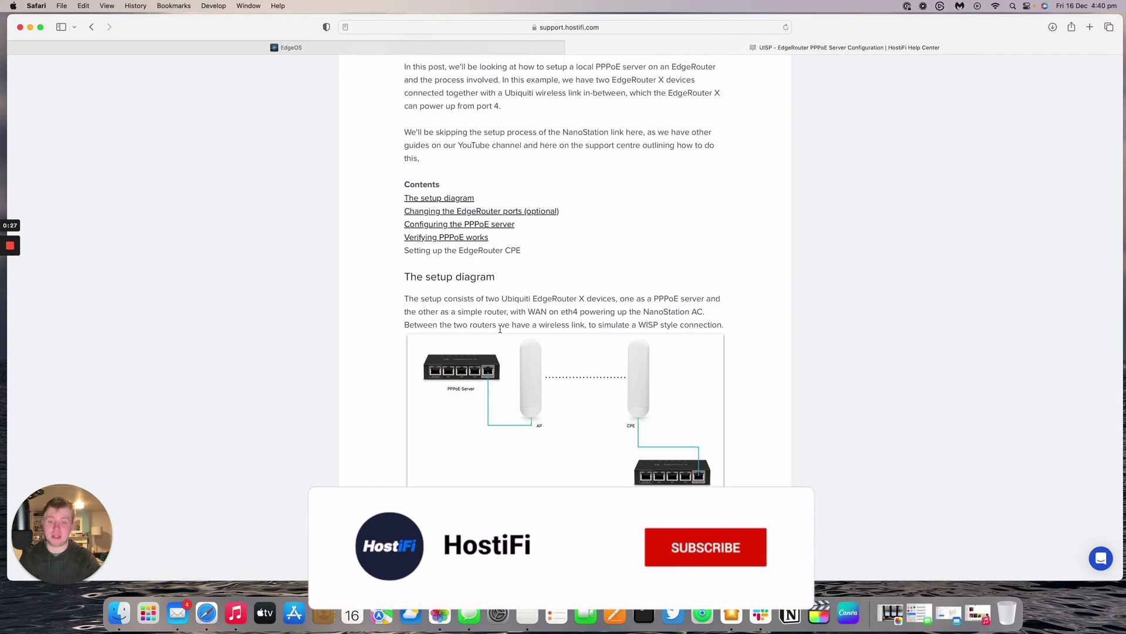
scroll(515, 275, down, 10)
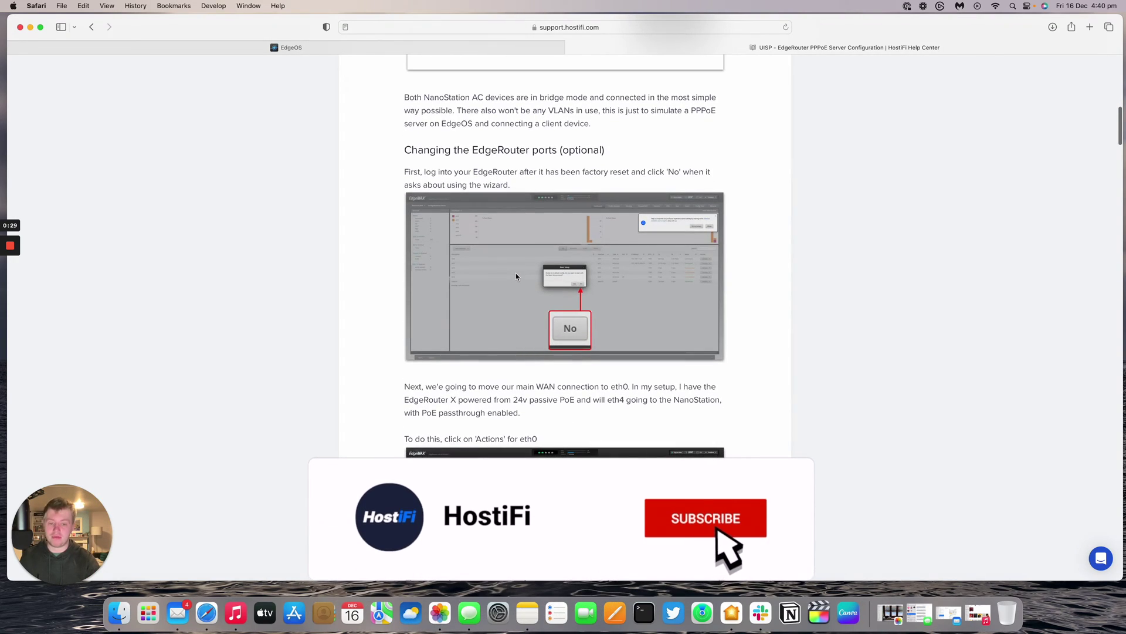
scroll(516, 273, down, 20)
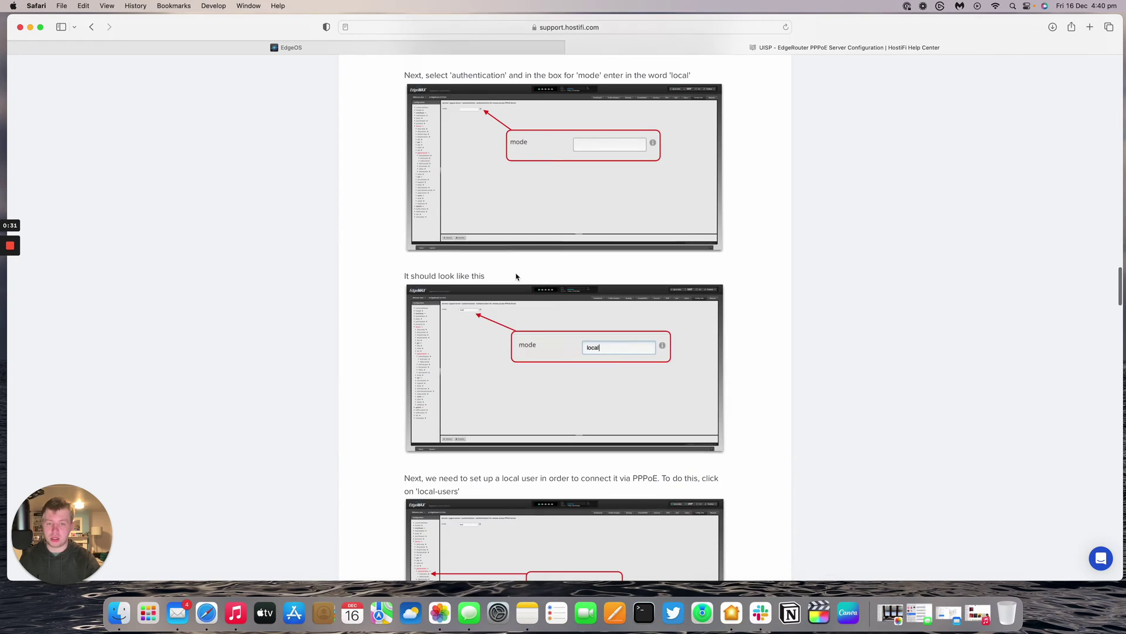
scroll(516, 275, up, 20)
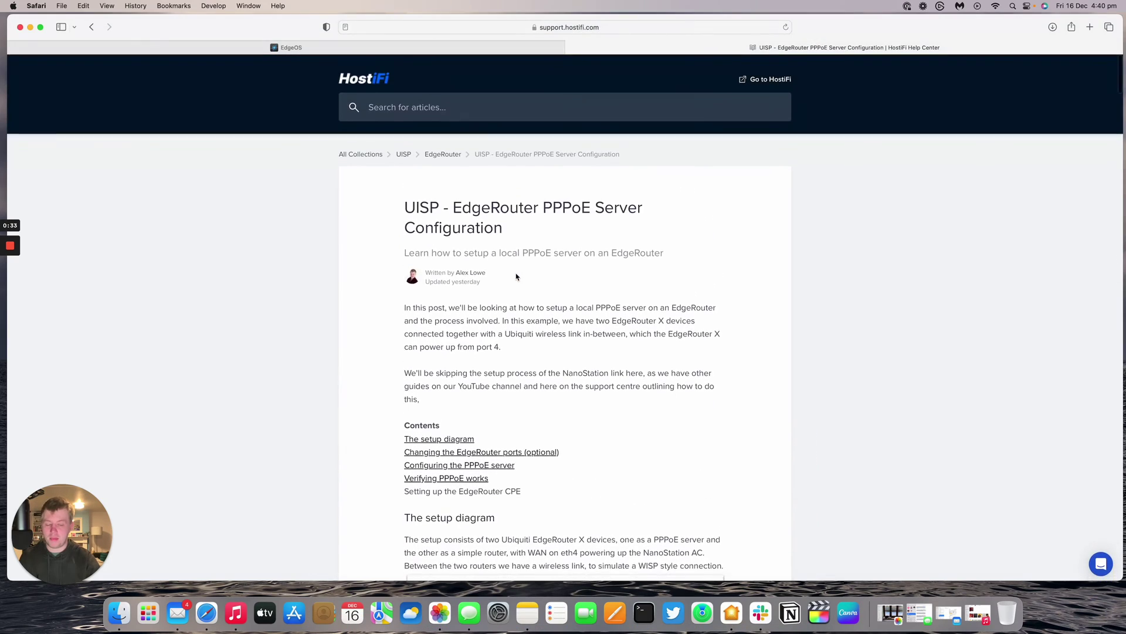
scroll(516, 273, down, 5)
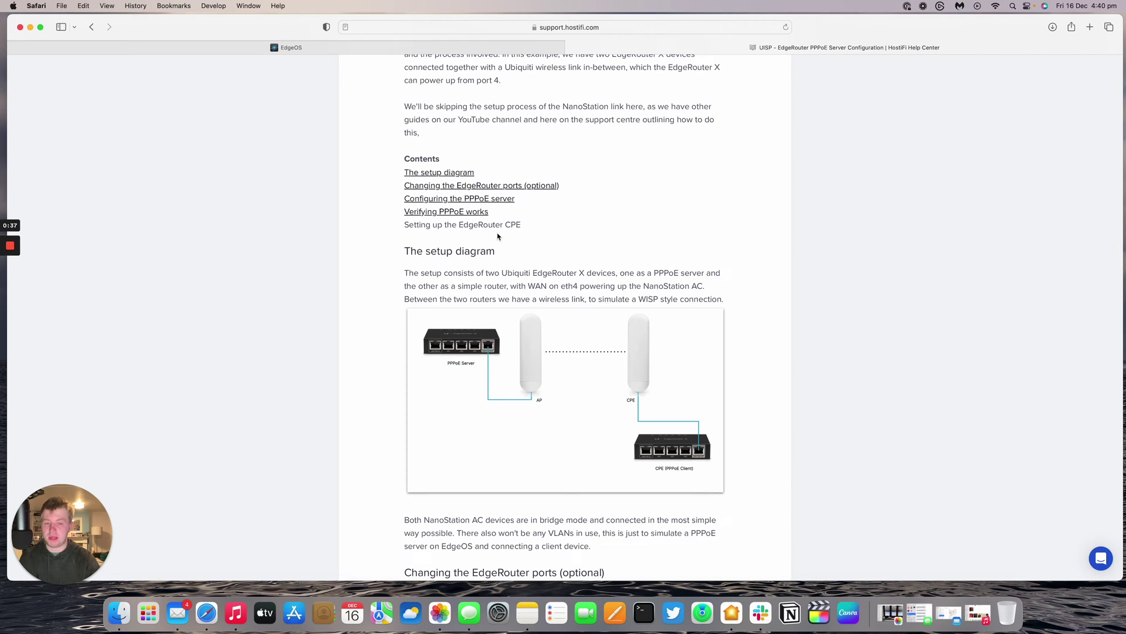
scroll(555, 252, down, 3)
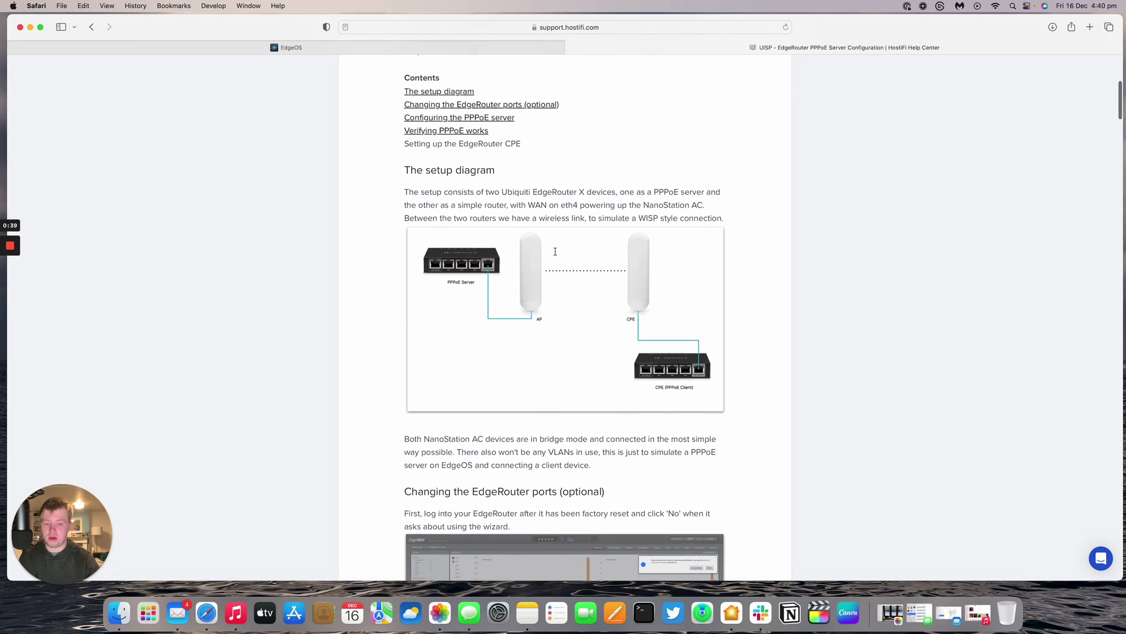
scroll(555, 251, down, 1)
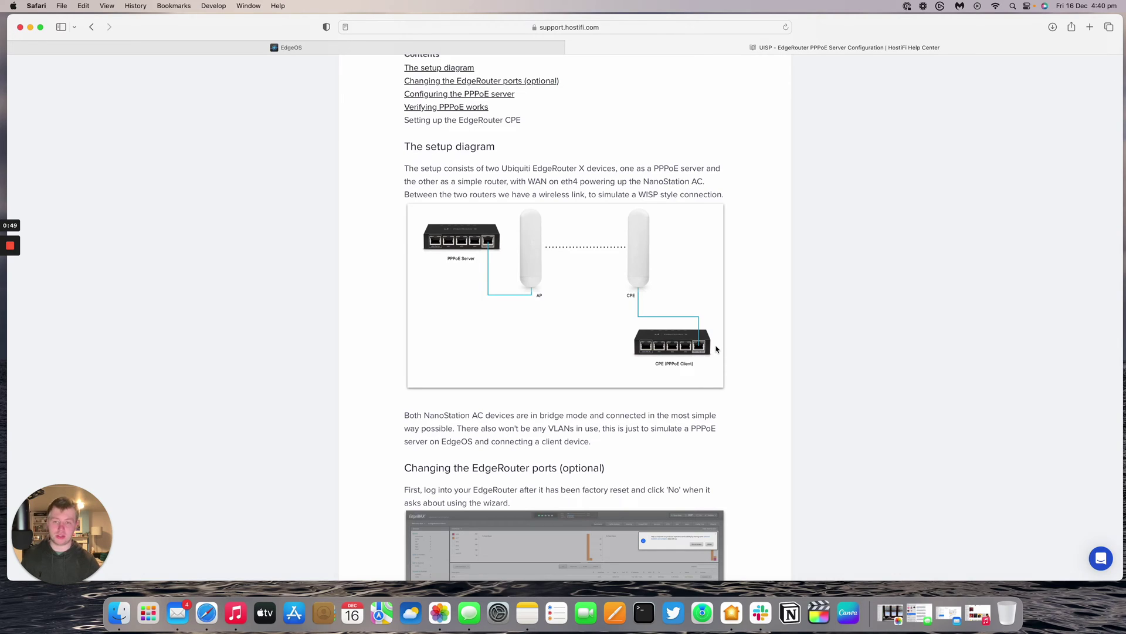
- Log in to the EdgeRouter web UI with the default username and password
mouse_move(308, 54)
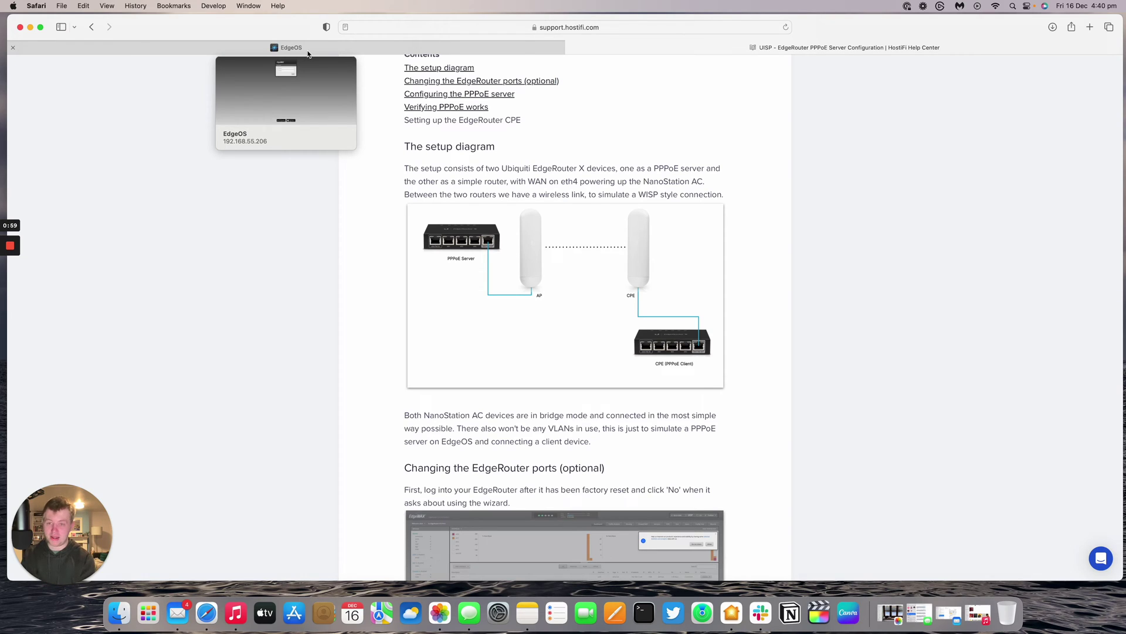
click(308, 52)
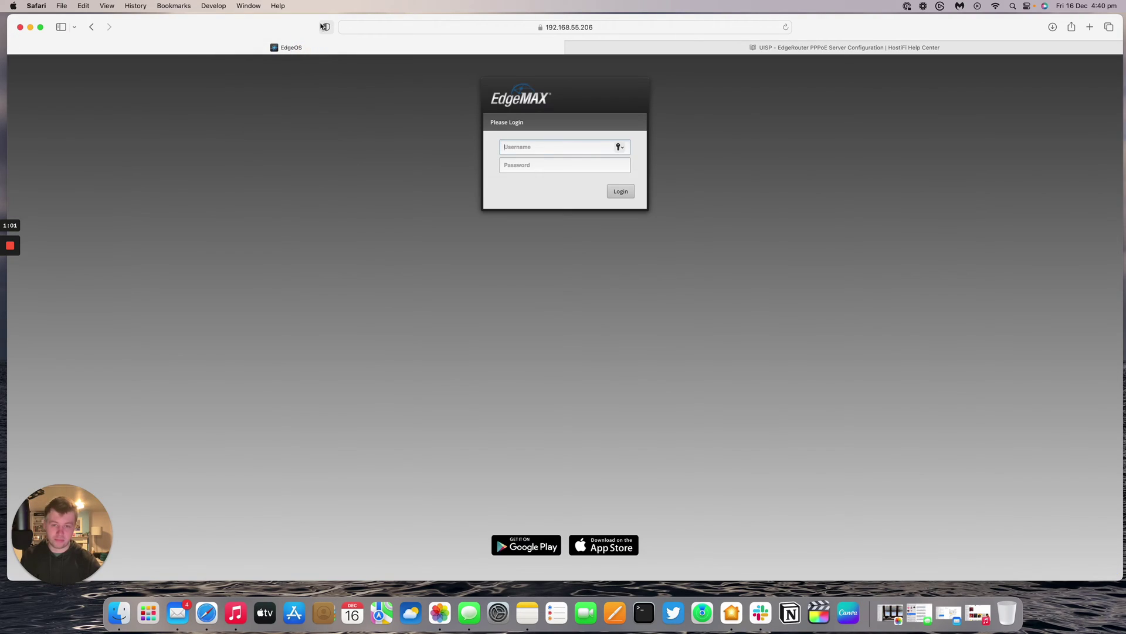
text(ubnt)
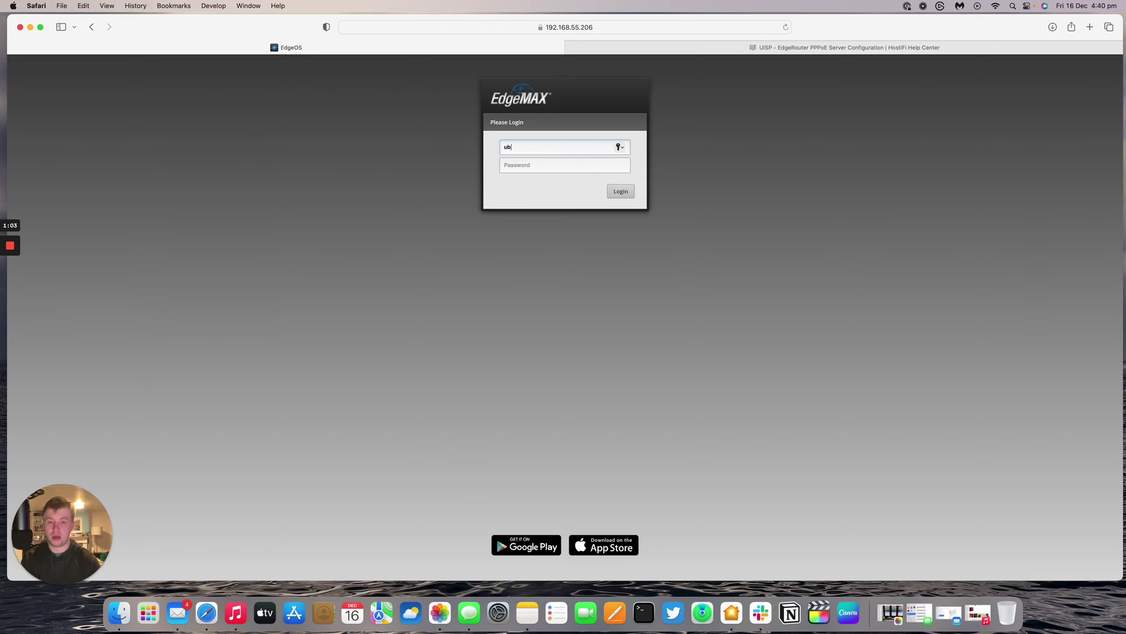
key(Tab)
text(ubnt)
key(Return)
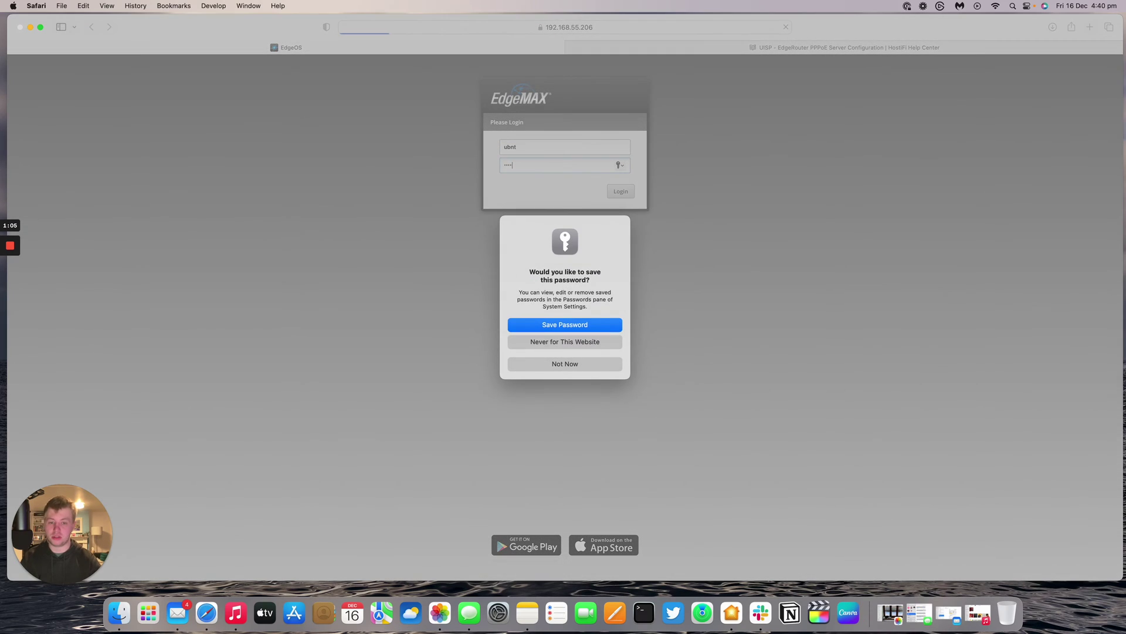
- Decline saving the password, the Basic Setup wizard and analytics sharing
click(589, 363)
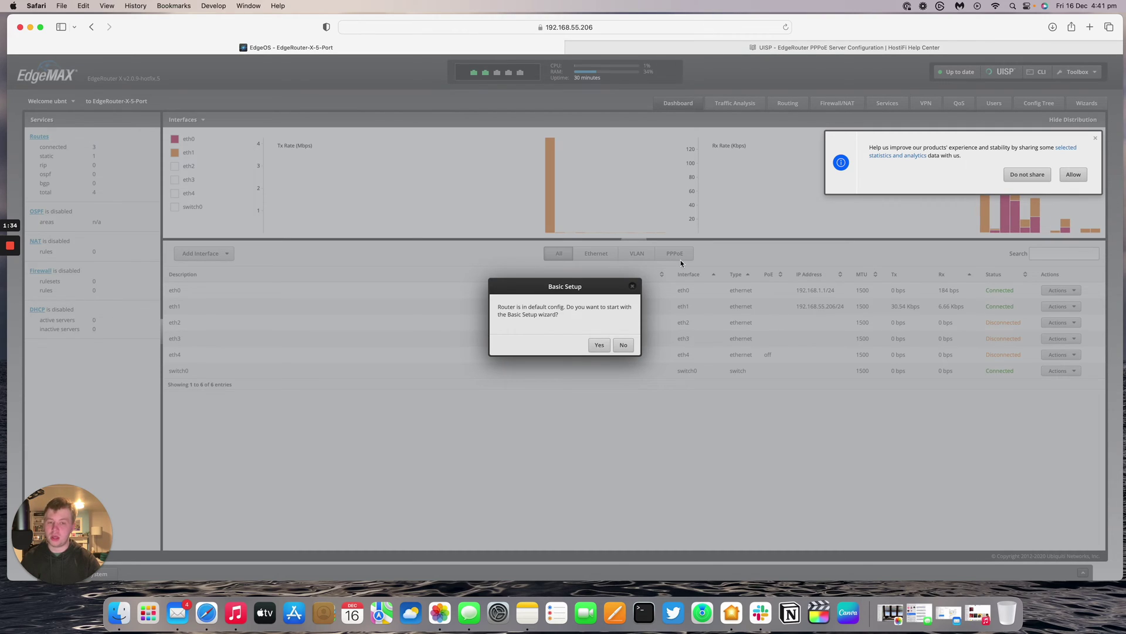
click(623, 345)
click(1027, 174)
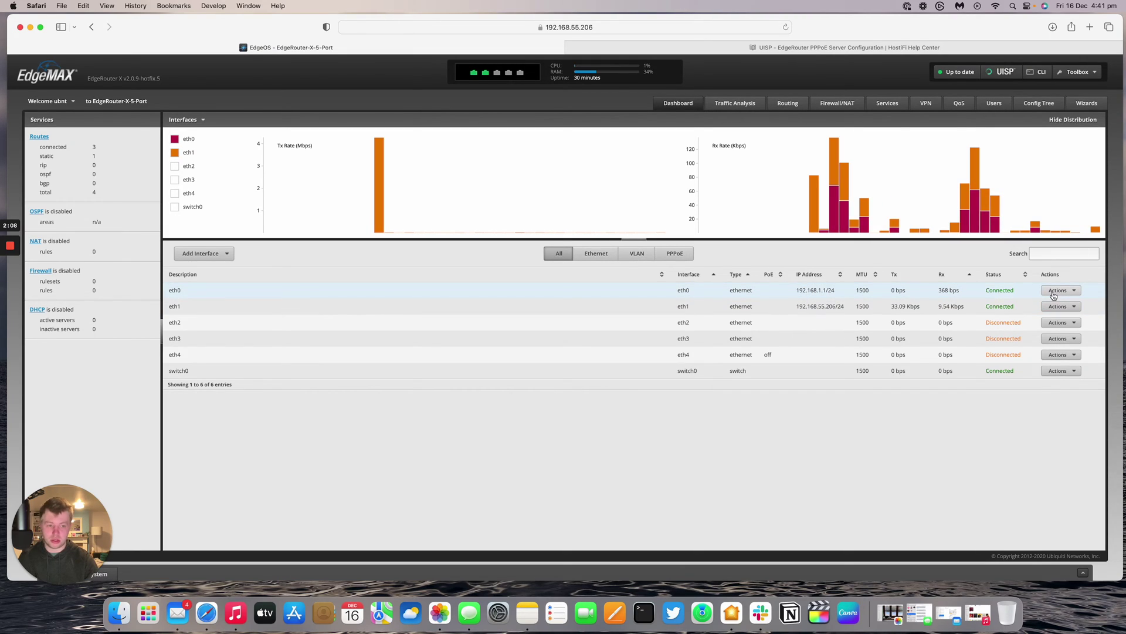
- Switch eth0's address to Use DHCP and save the interface configuration
click(1058, 291)
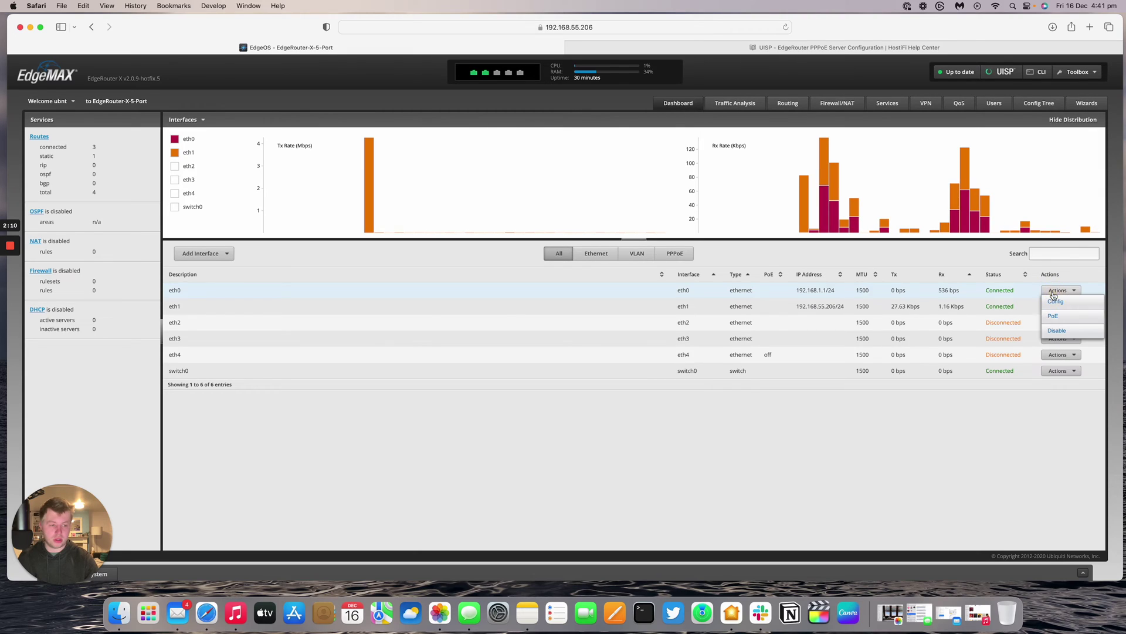
click(1057, 305)
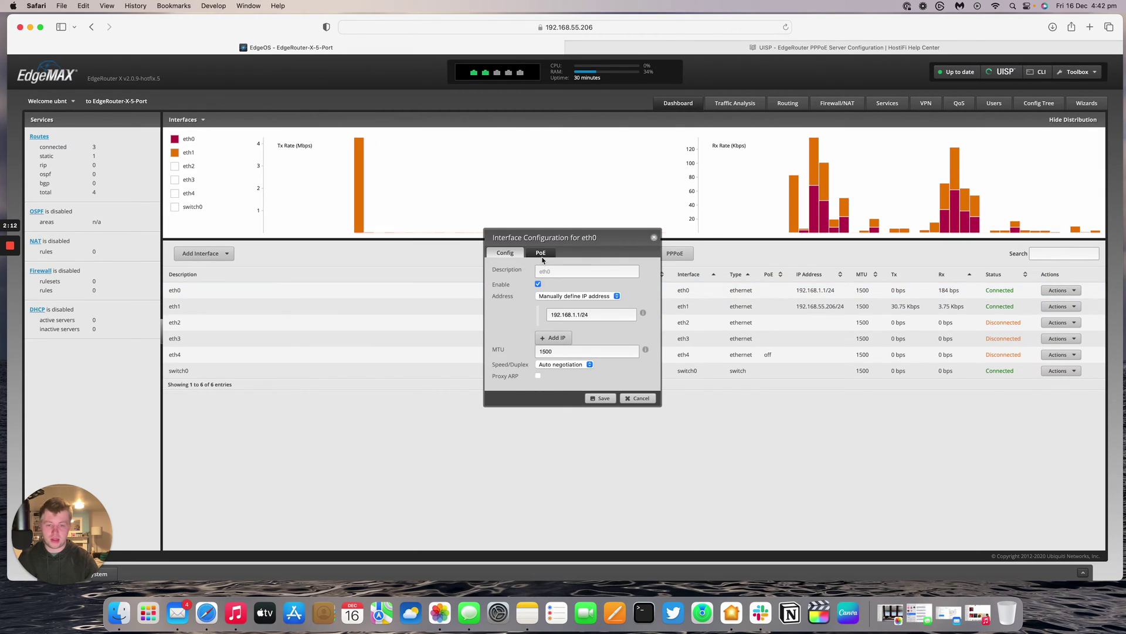
click(563, 296)
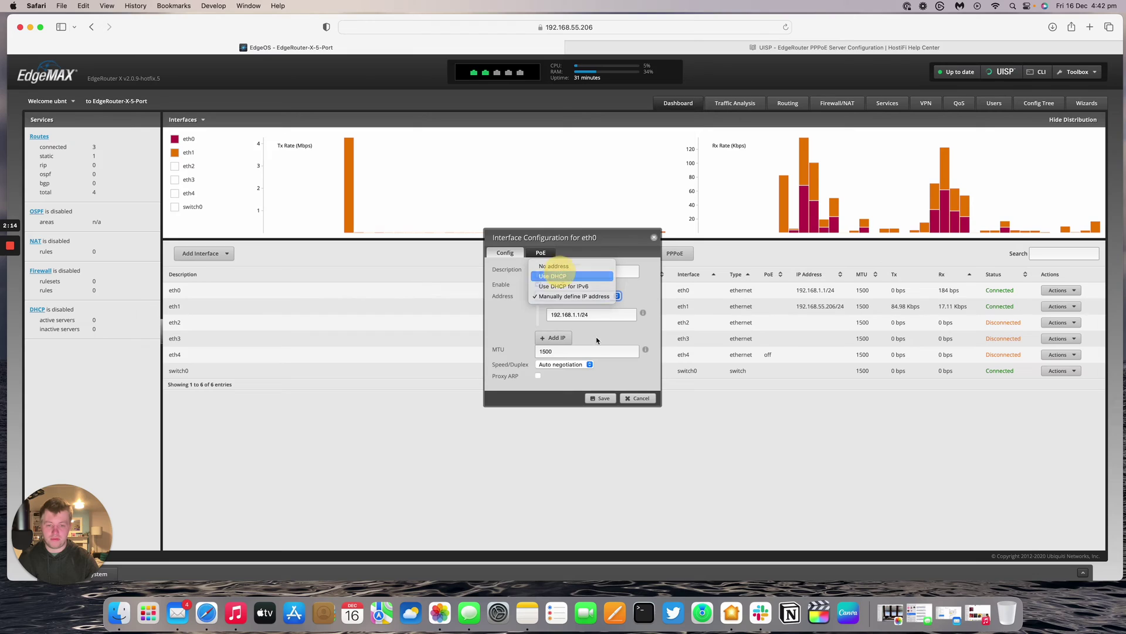
click(560, 275)
click(608, 398)
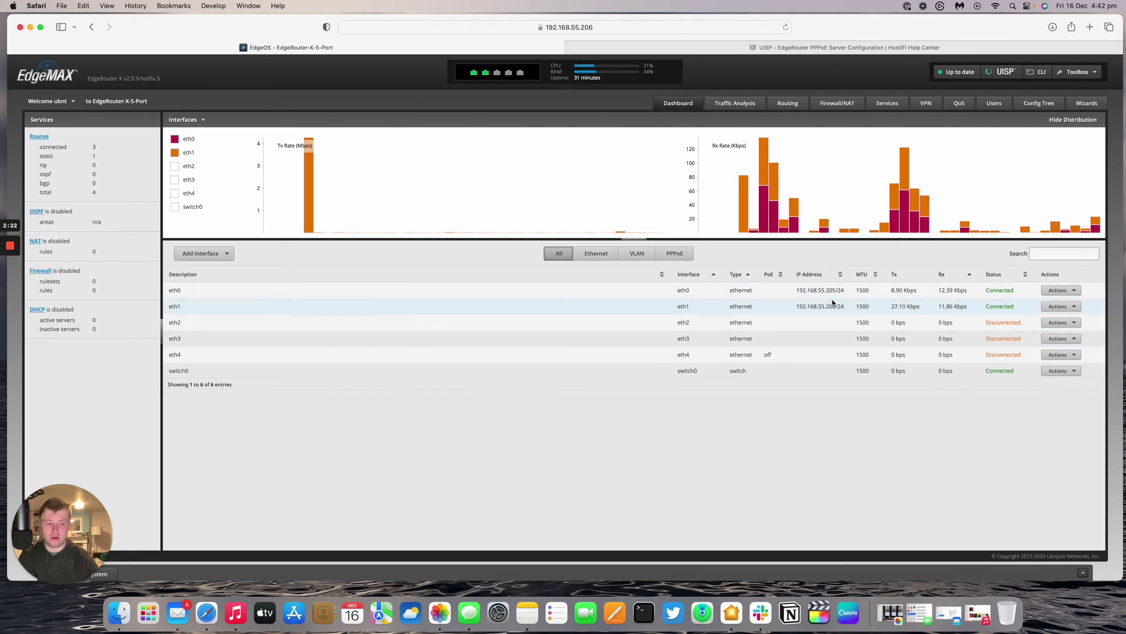
- Return to the HostiFi help article tab
mouse_move(816, 210)
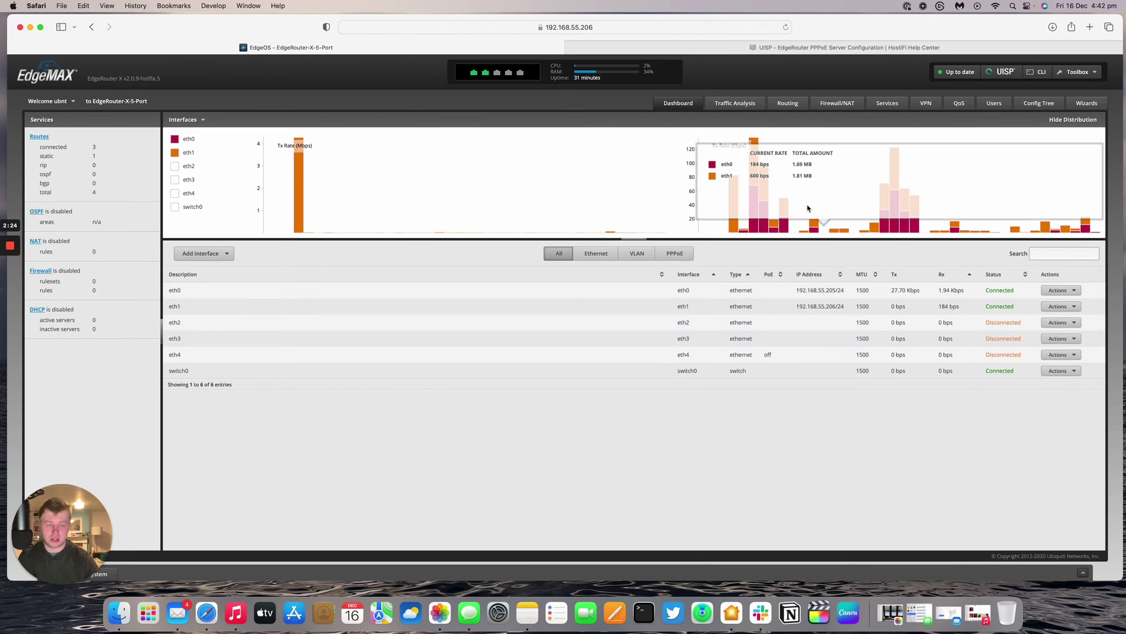
mouse_move(538, 144)
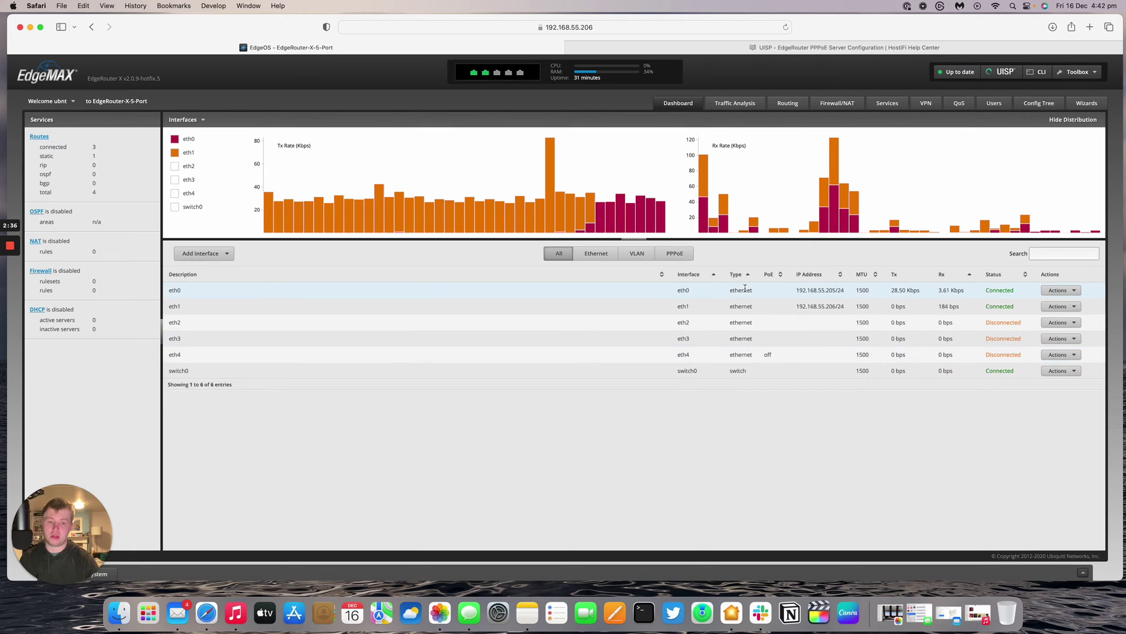
click(759, 50)
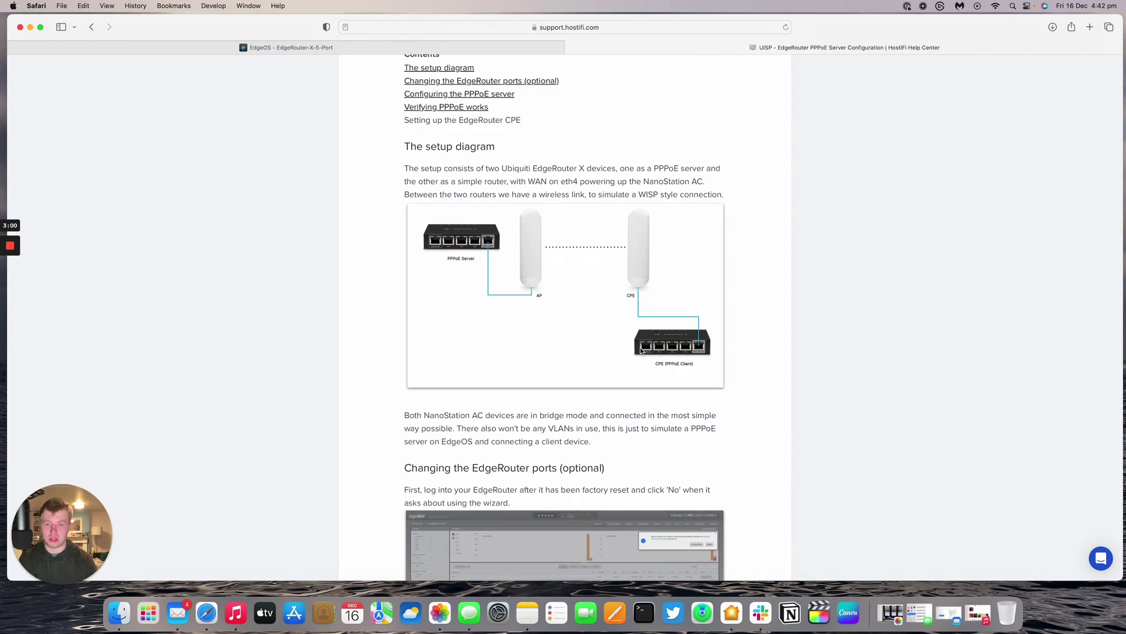
- Read the guide's eth0 Actions, Config and DHCP screenshots down to 'Configuring the PPPoE server'
click(281, 47)
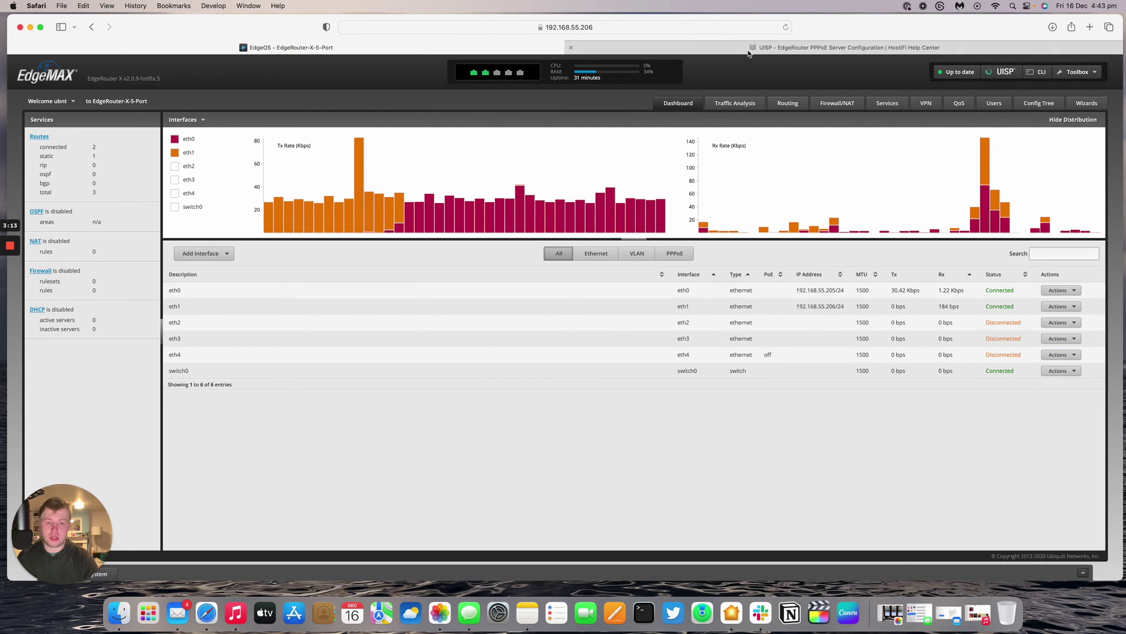
mouse_move(749, 53)
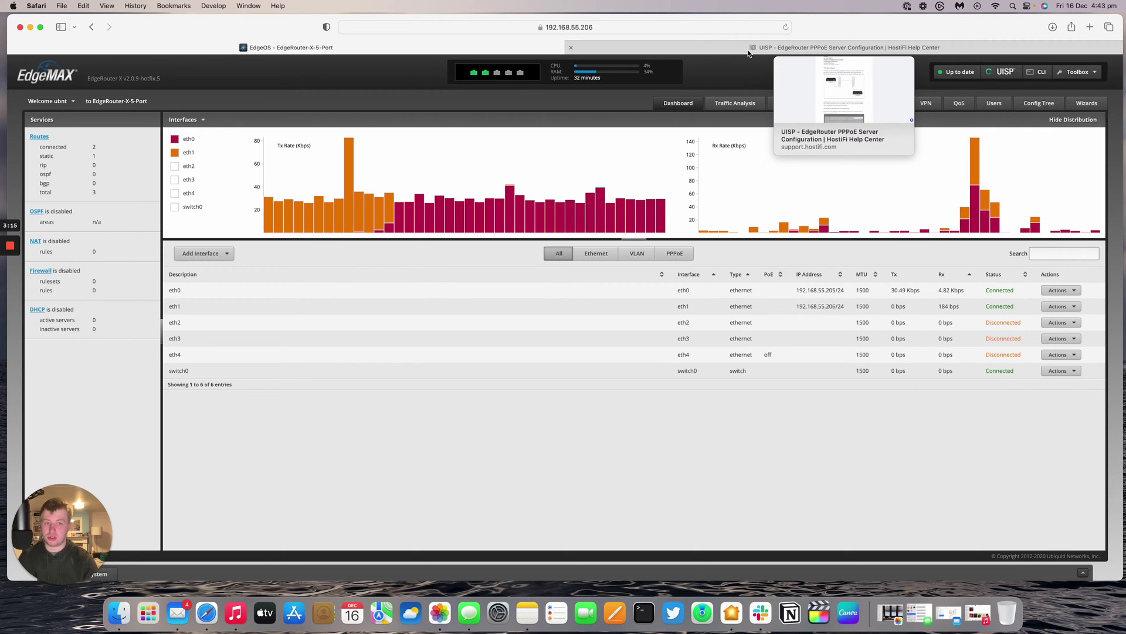
click(749, 50)
scroll(619, 217, down, 10)
scroll(620, 217, down, 3)
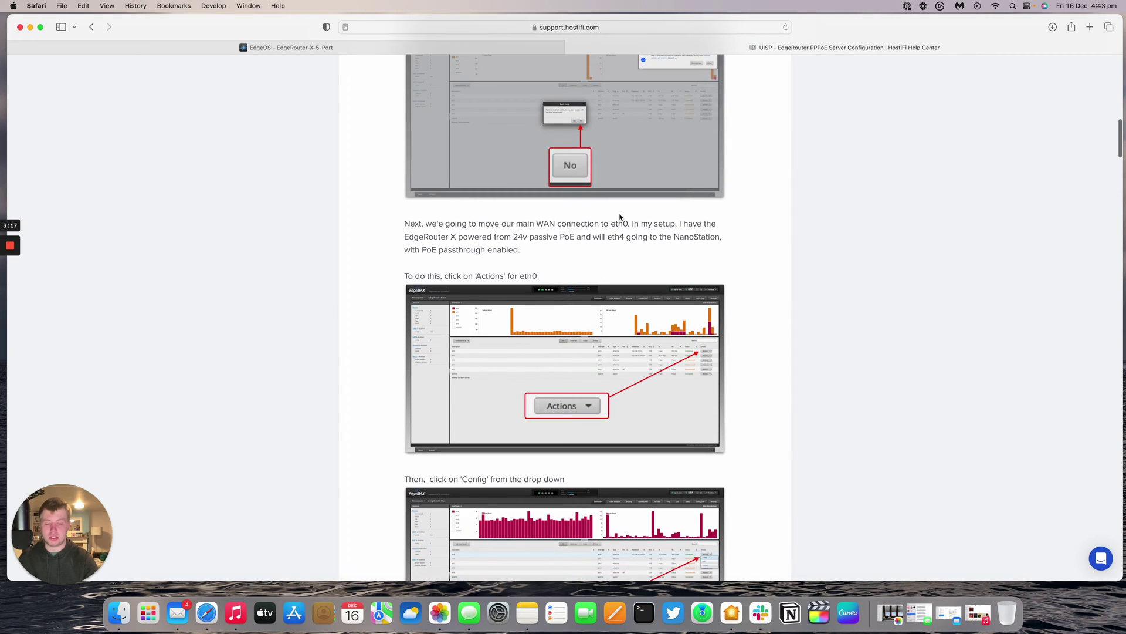
scroll(619, 217, up, 2)
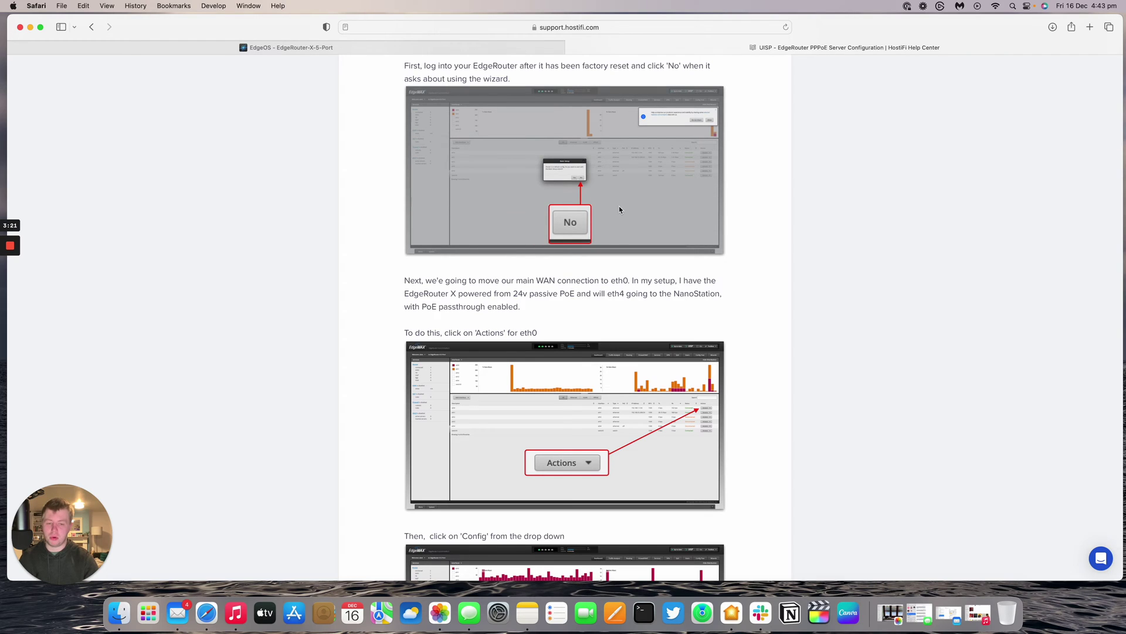
scroll(619, 209, down, 8)
scroll(620, 221, down, 5)
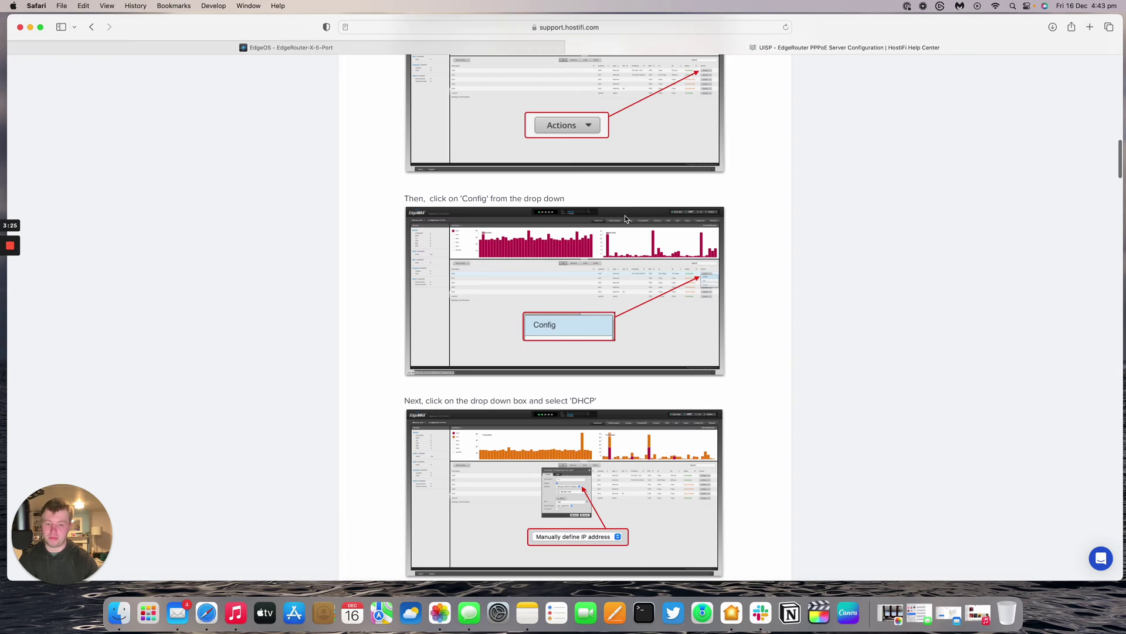
scroll(626, 217, down, 12)
scroll(626, 218, down, 1)
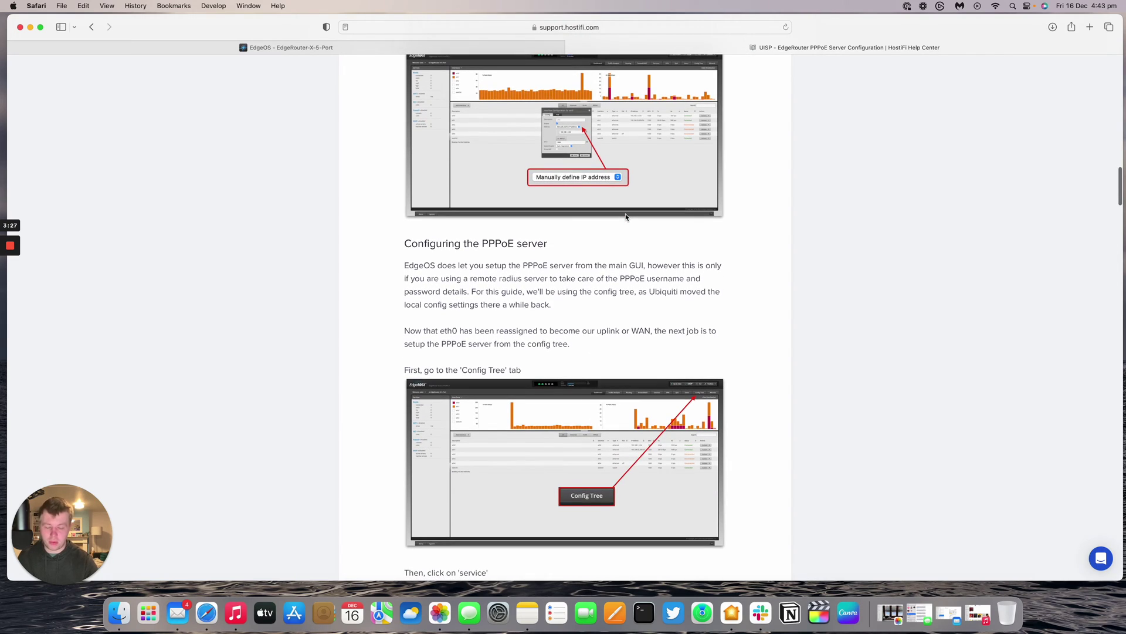
- Start a new VLAN interface with VLAN ID 5 on parent interface eth4
click(295, 48)
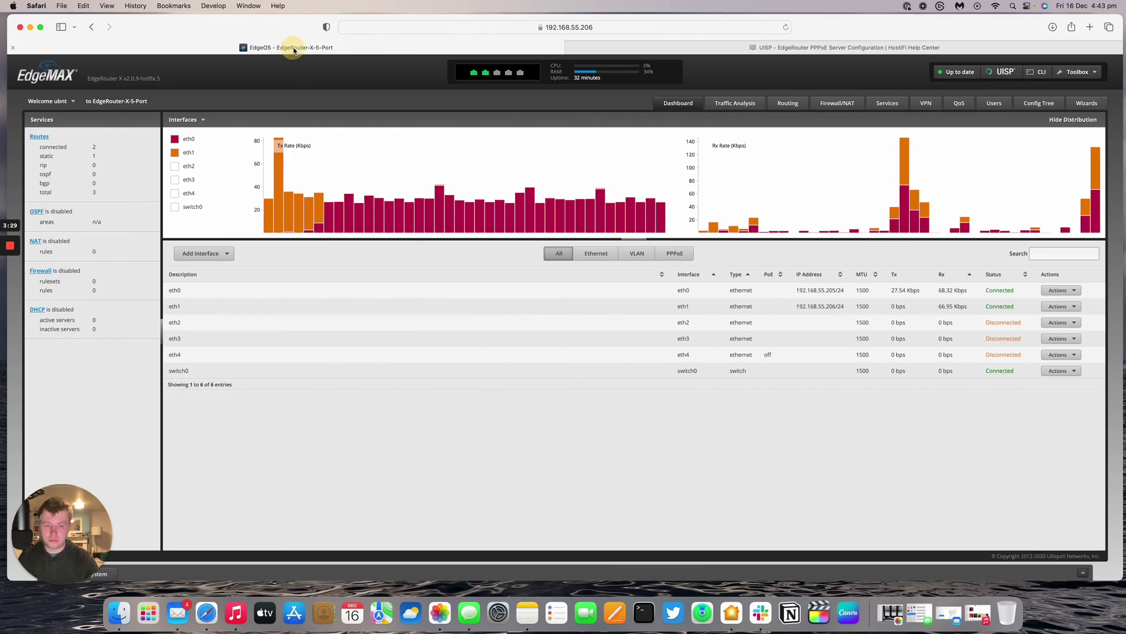
click(1054, 372)
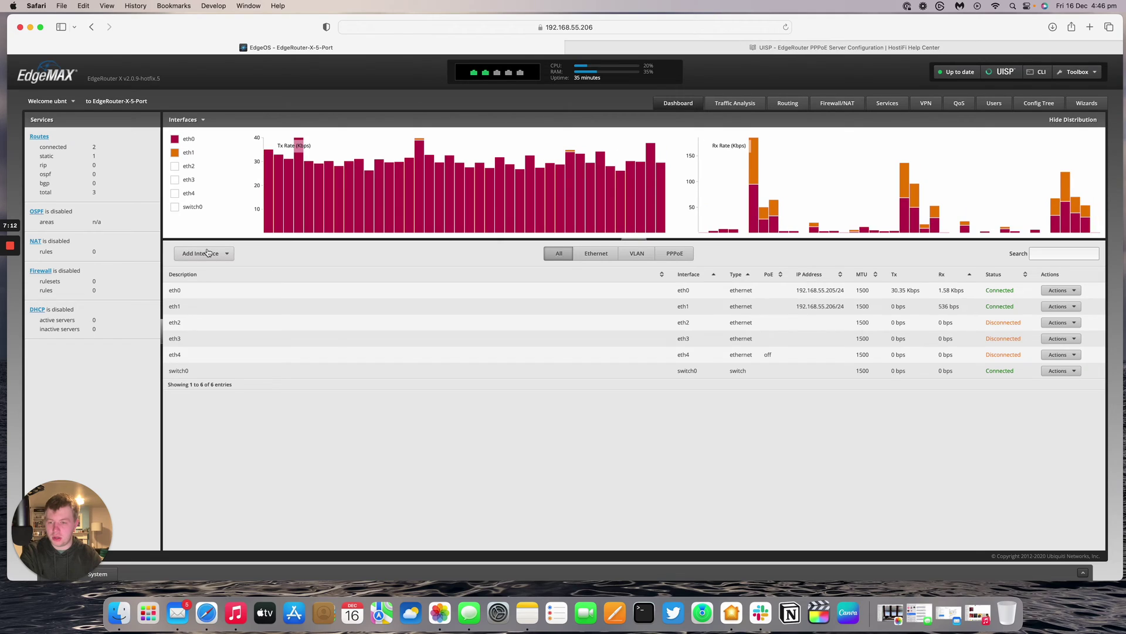
click(208, 252)
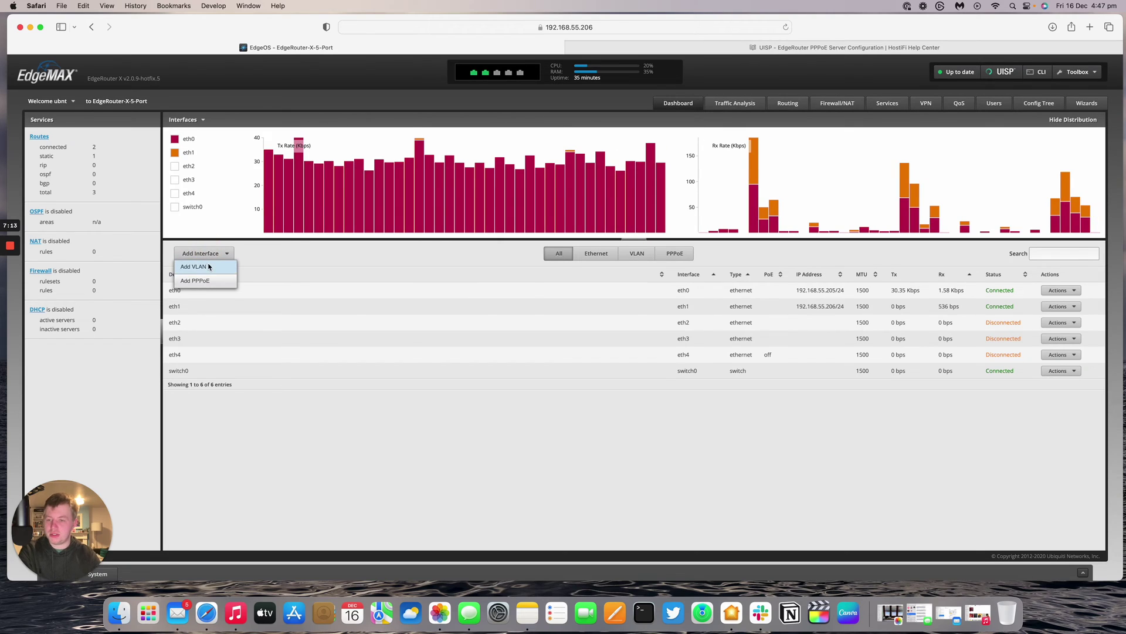
click(193, 267)
click(543, 285)
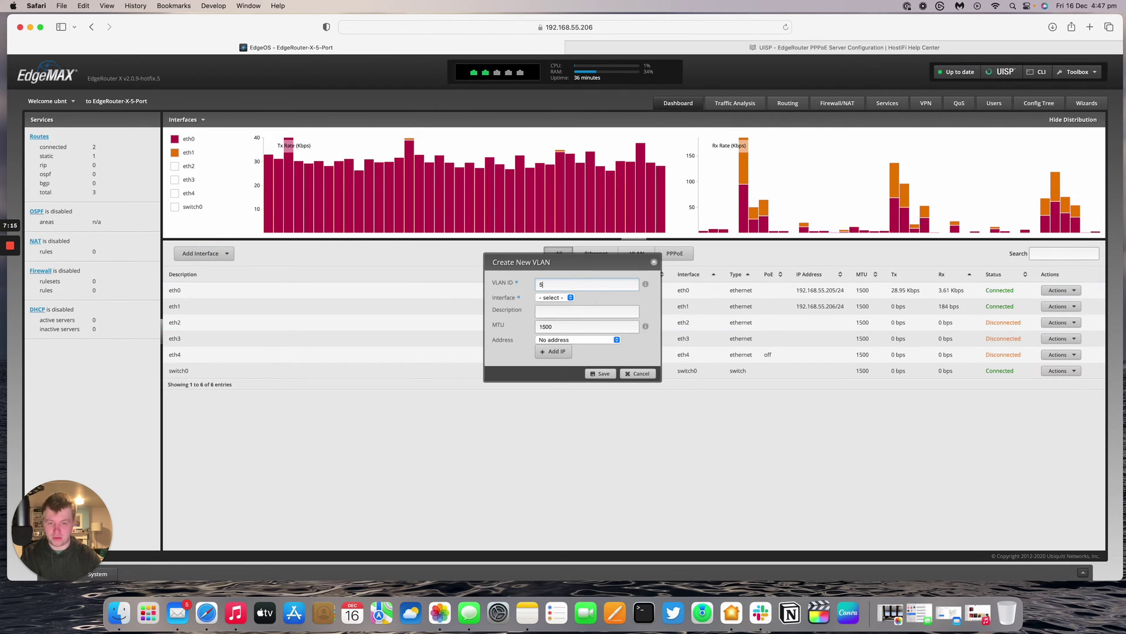
click(552, 297)
click(550, 349)
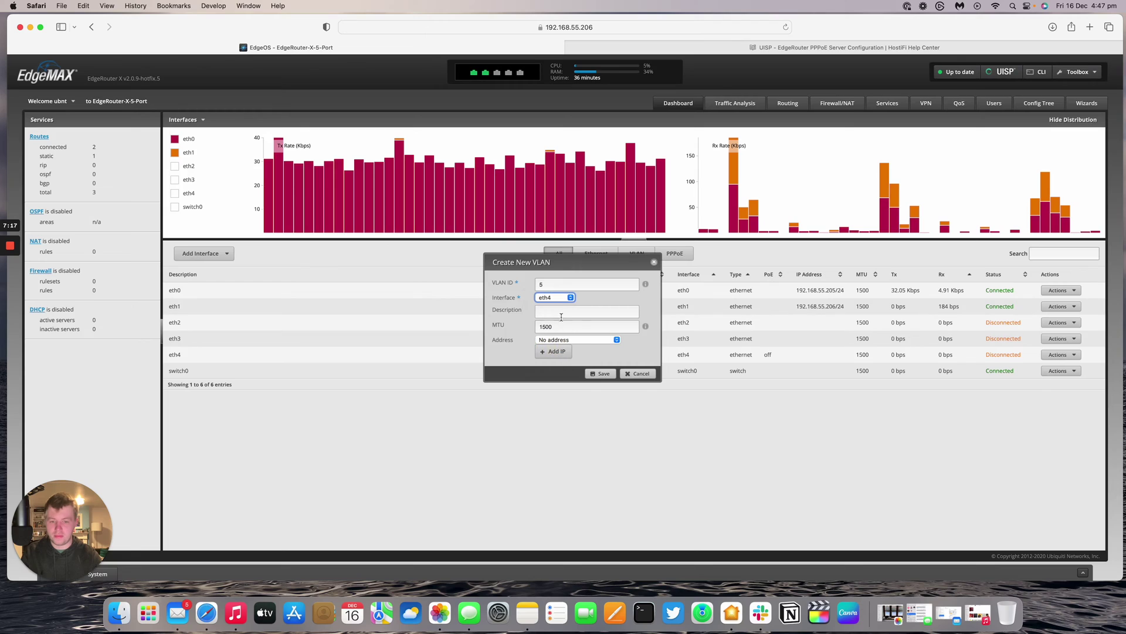
- Give the VLAN description MGMT and manual address 192.168.50.1/24, then save it
click(568, 311)
text(MGMT)
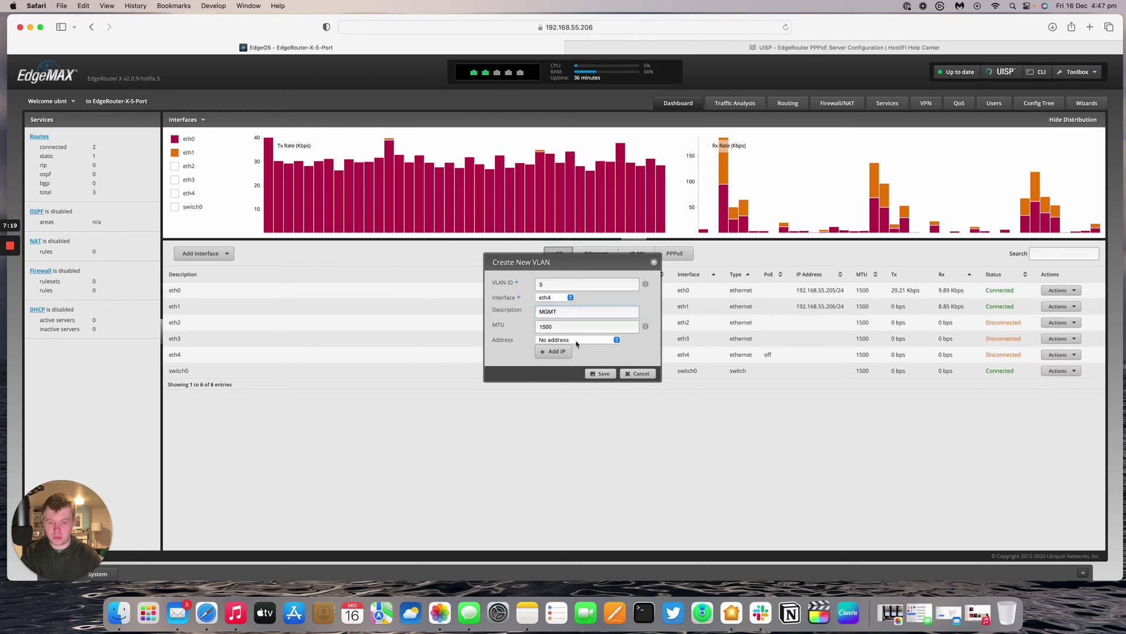
click(577, 340)
click(562, 359)
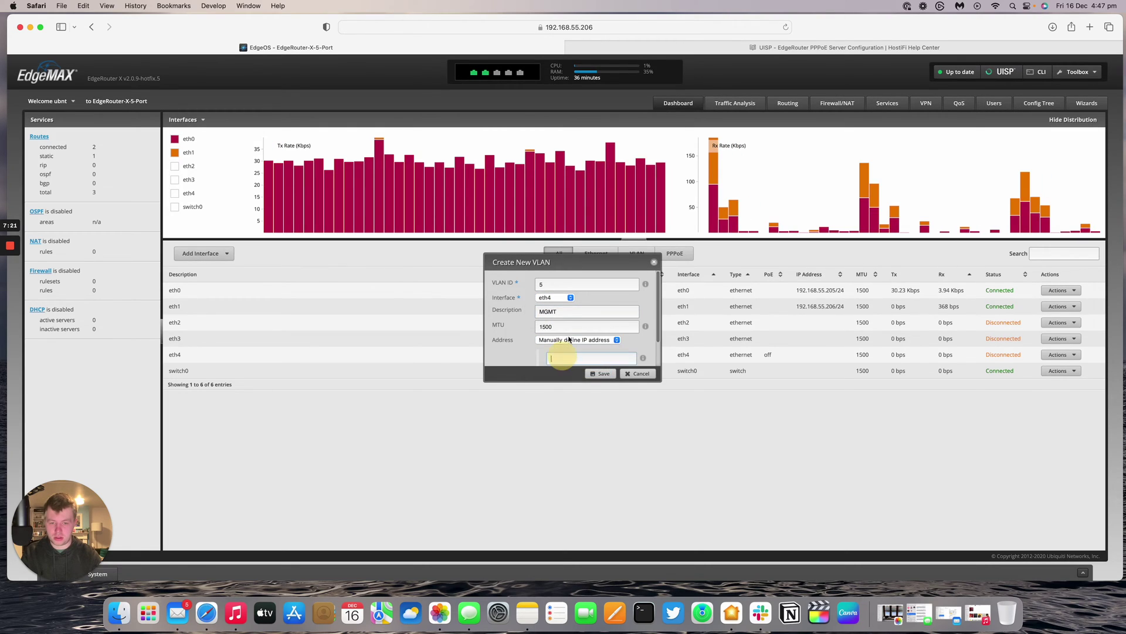
text(192.168)
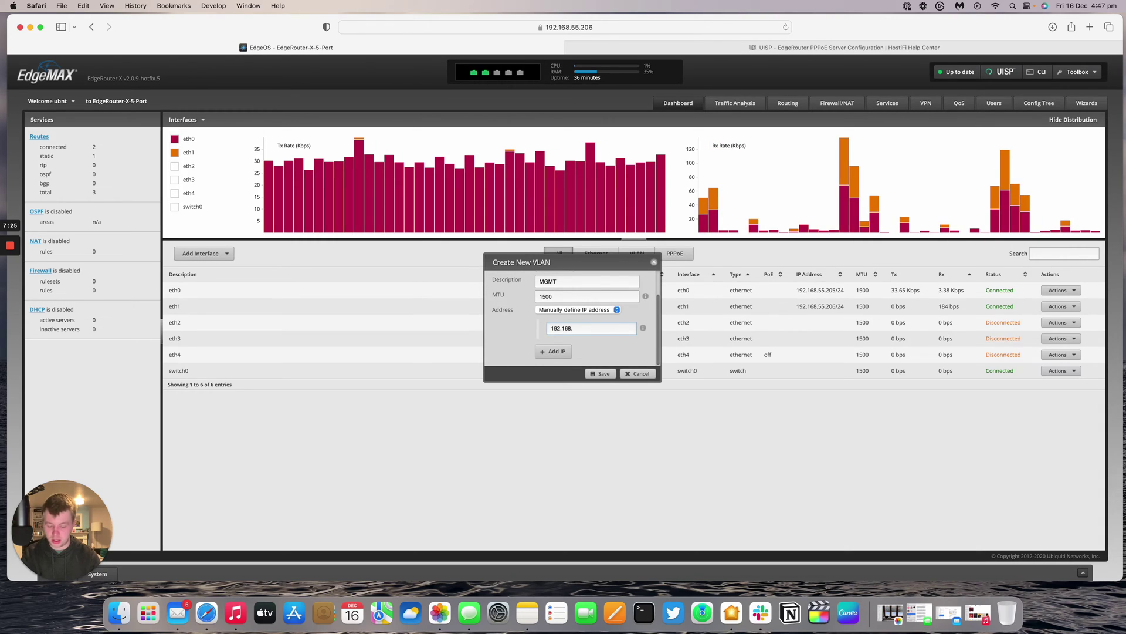
text(.50/)
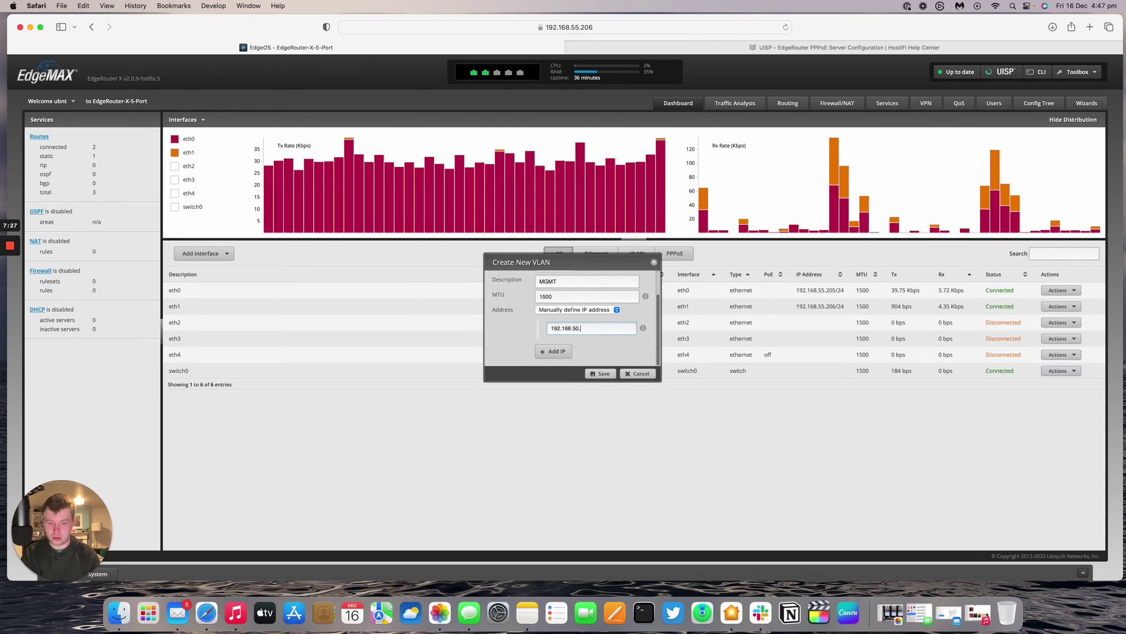
text(0/24)
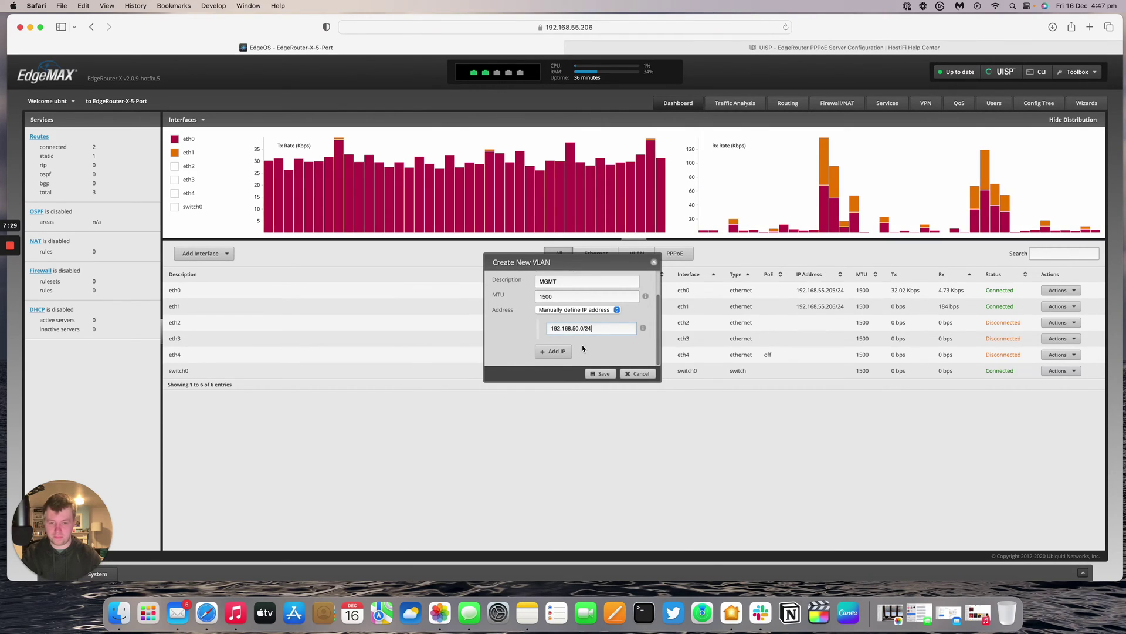
key(BackSpace)
text(1)
key(super+a)
key(super+c)
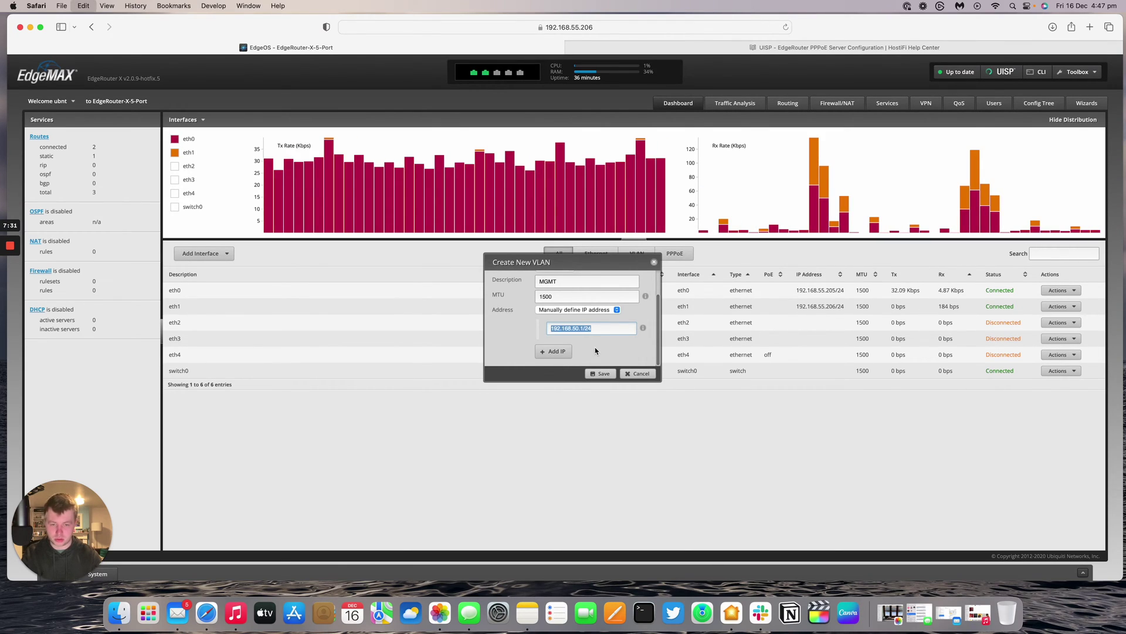
click(599, 374)
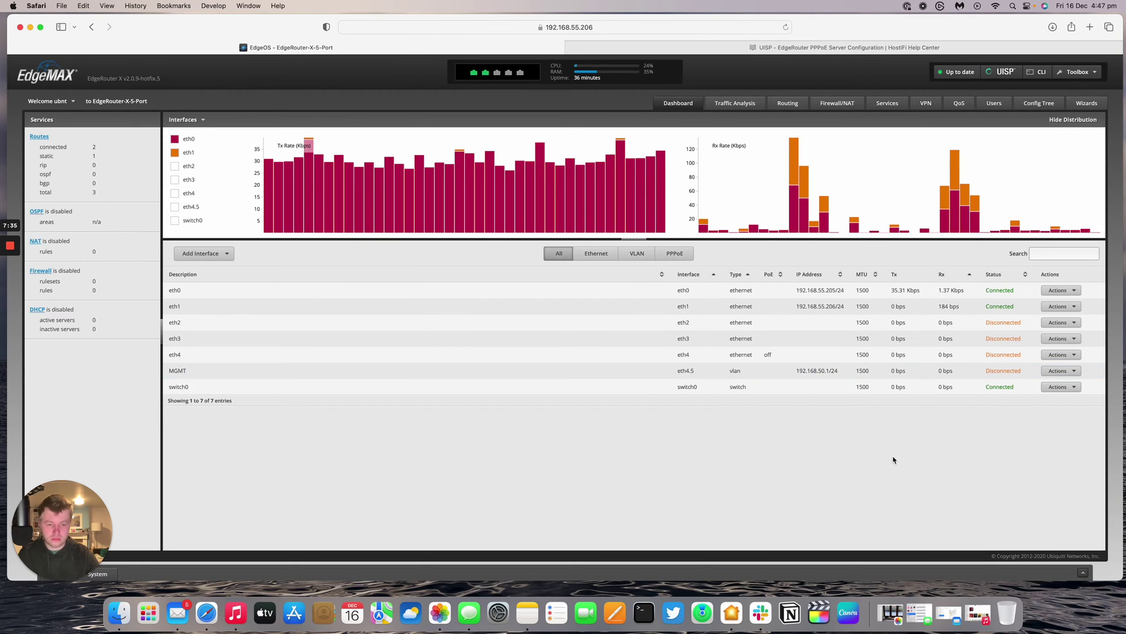
double_click(171, 370)
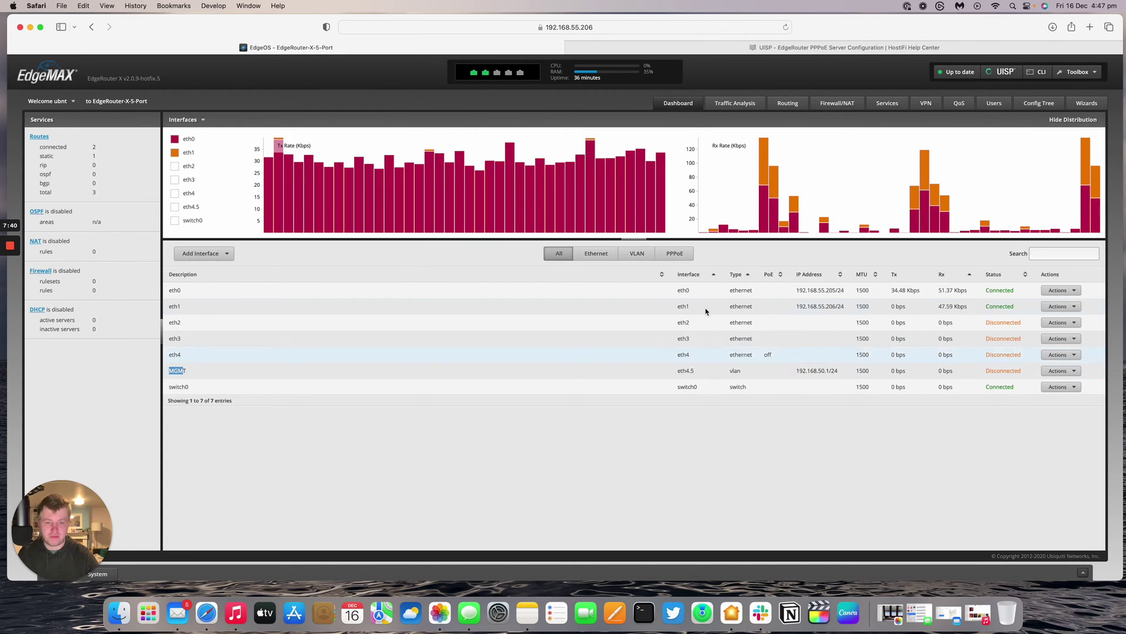
- Create a new DHCP server named MGMT for subnet 192.168.50.0/24
click(876, 106)
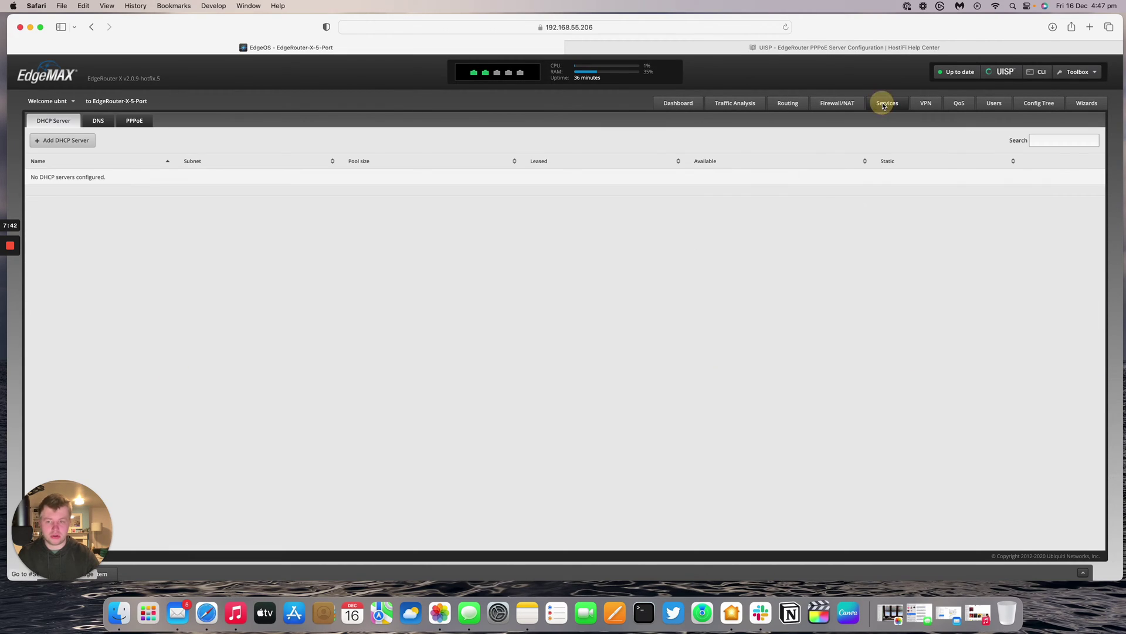
click(85, 144)
click(535, 253)
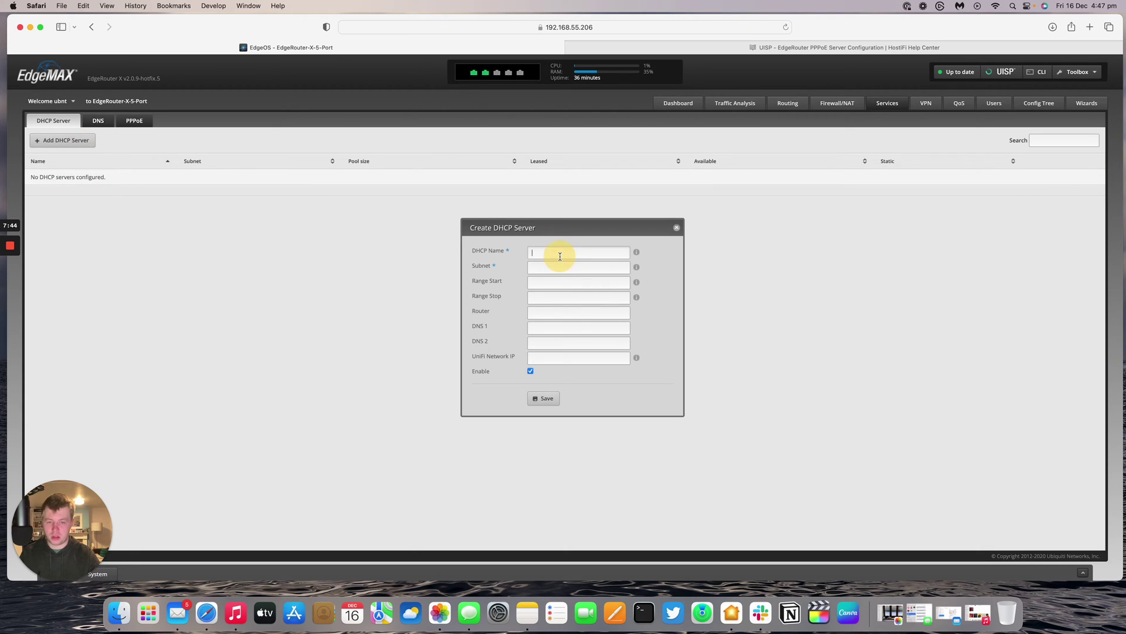
text(MGMT)
key(super+v)
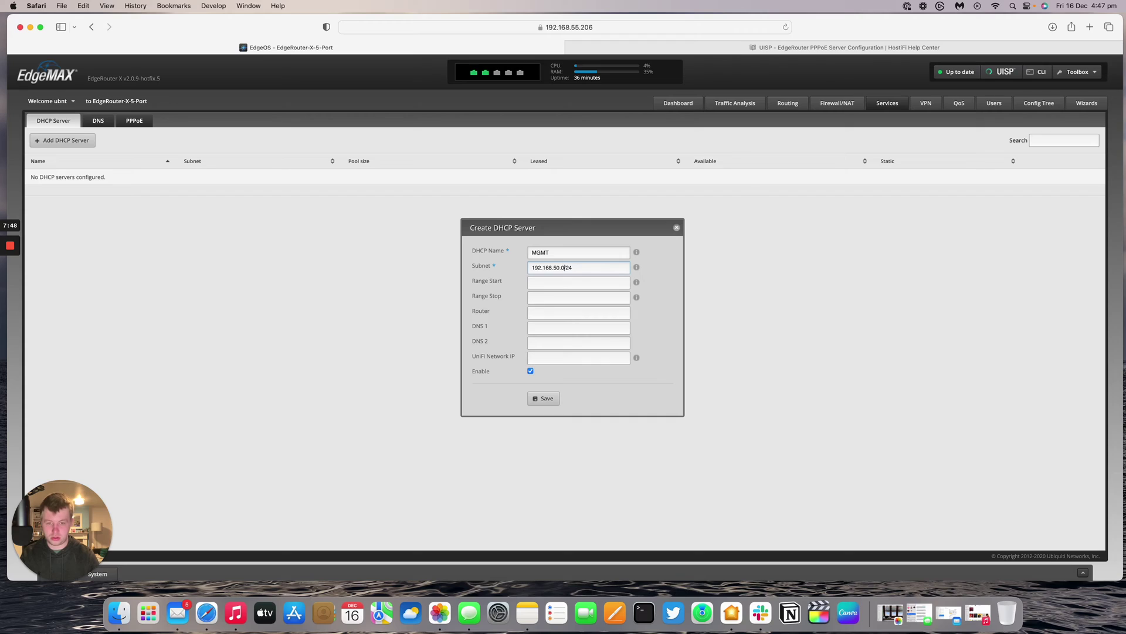
key(super+a)
key(super+c)
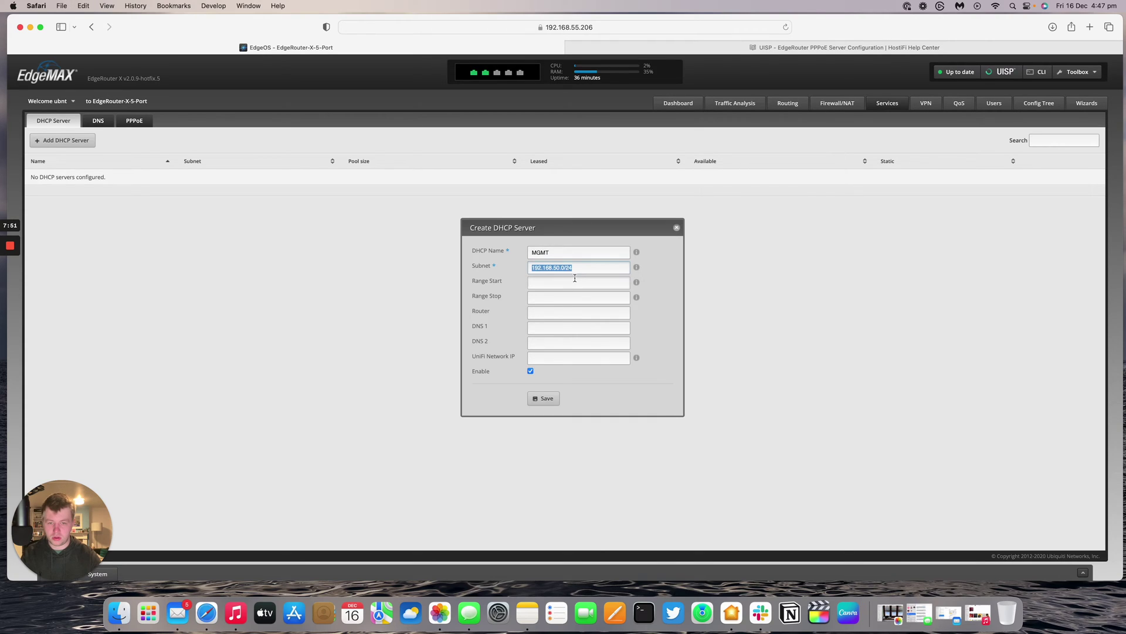
- Set the range 192.168.50.2–192.168.50.254 and router 192.168.50.1
key(Tab)
key(super+v)
key(BackSpace)
key(BackSpace)
key(BackSpace)
key(BackSpace)
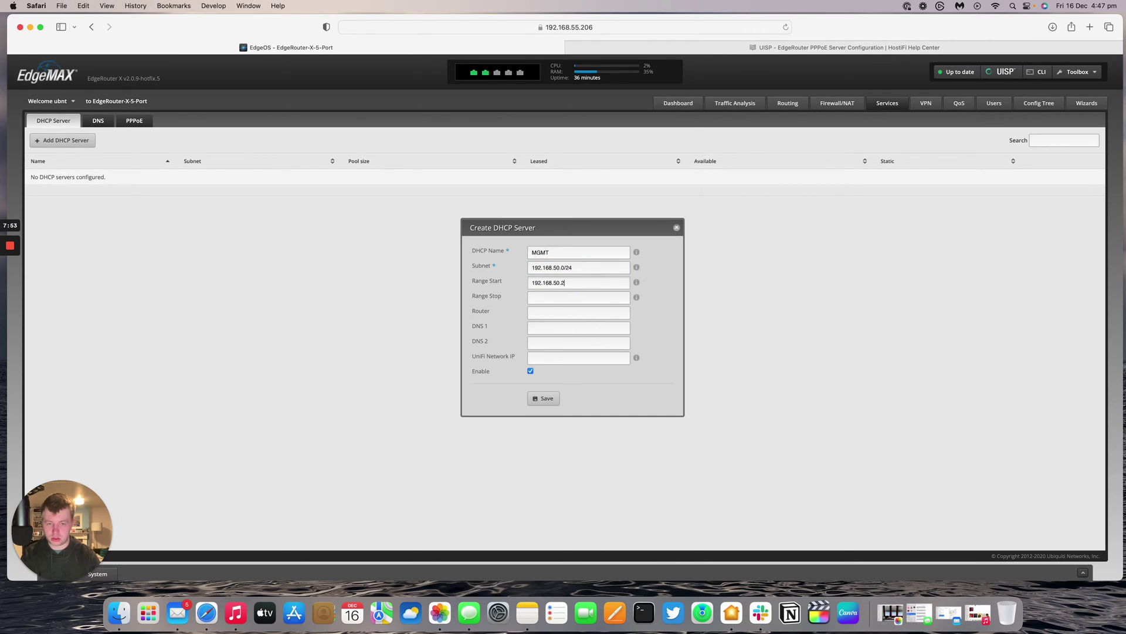
key(super+a)
key(super+c)
key(Tab)
key(super+v)
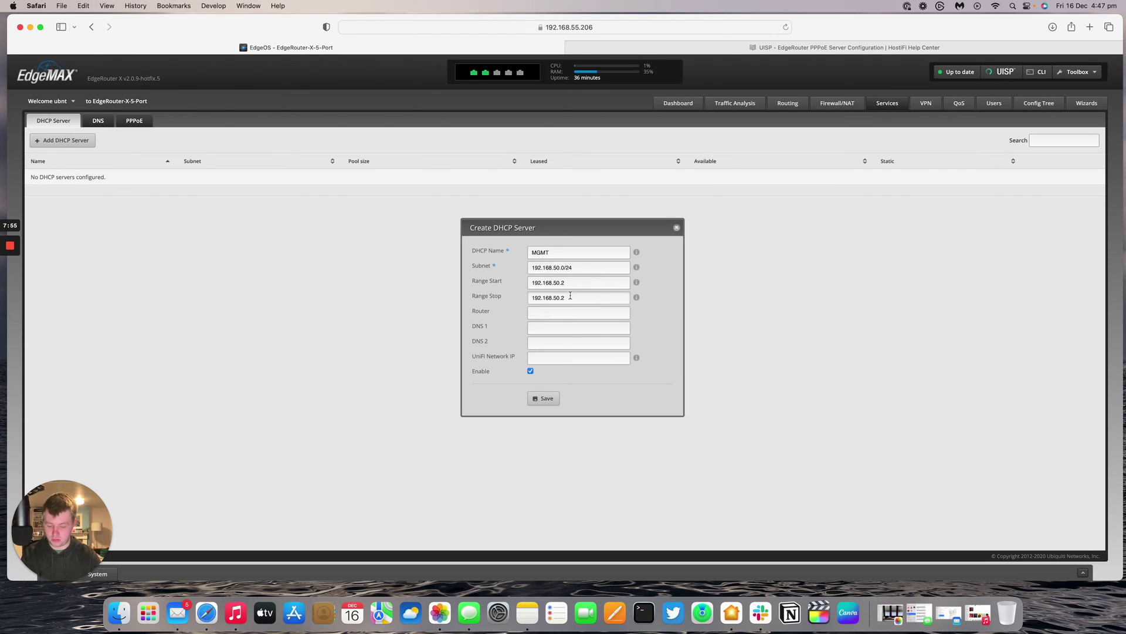
key(Tab)
key(super+v)
key(BackSpace)
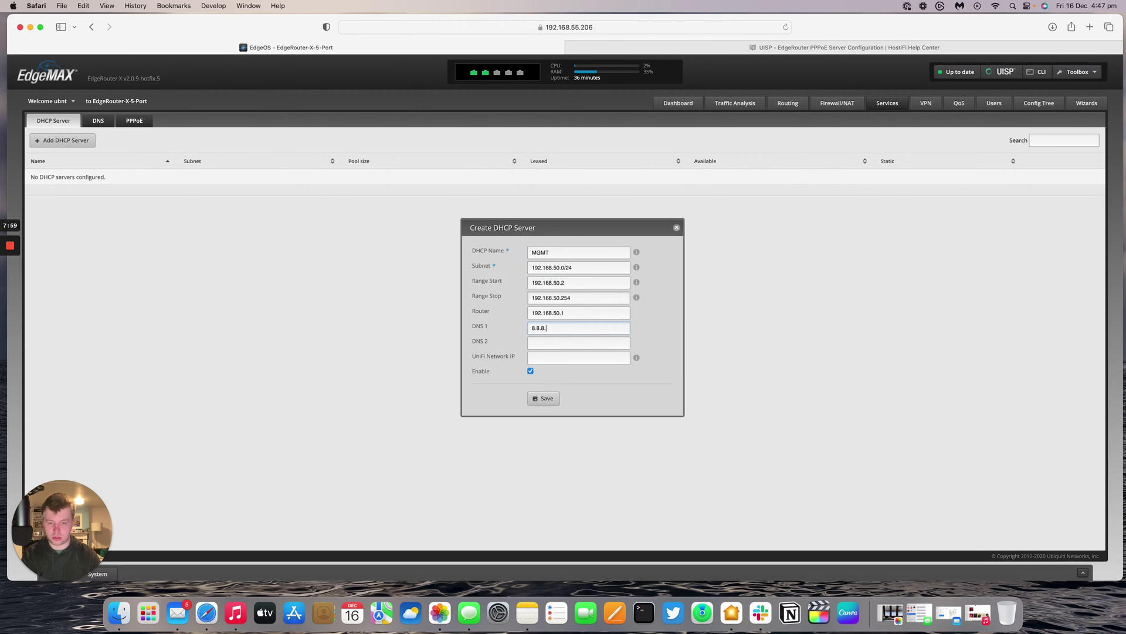
- Set both DNS servers to 8.8.8.8 and save the MGMT DHCP server
key(super+a)
key(super+c)
key(Tab)
key(super+v)
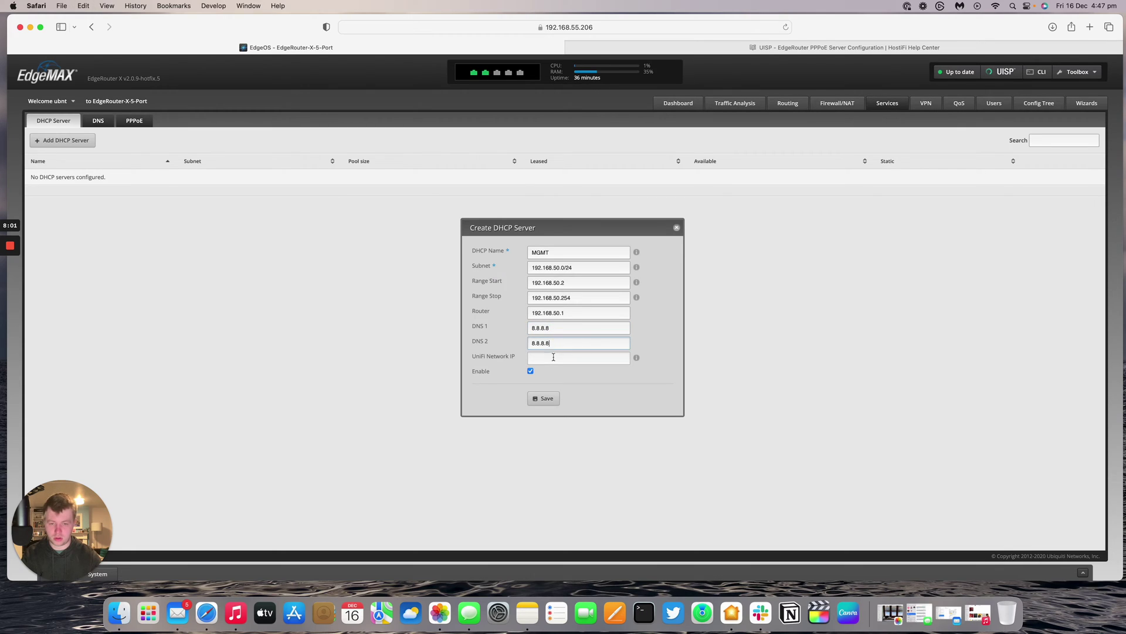
click(543, 398)
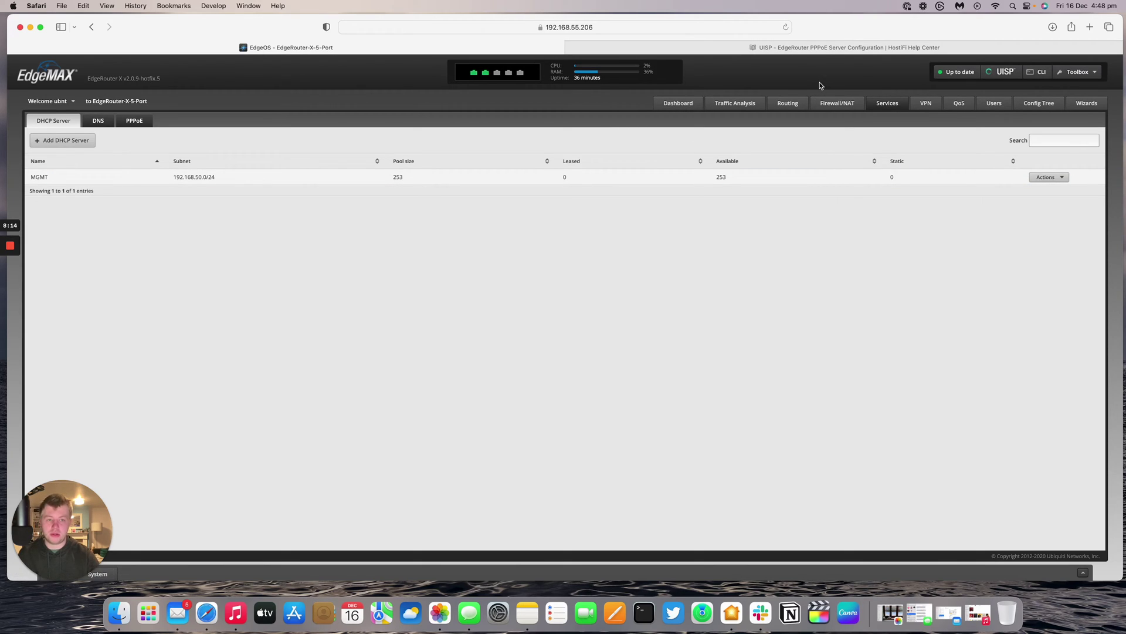
- Return to the Dashboard, then display the Services PPPoE server settings form
click(695, 102)
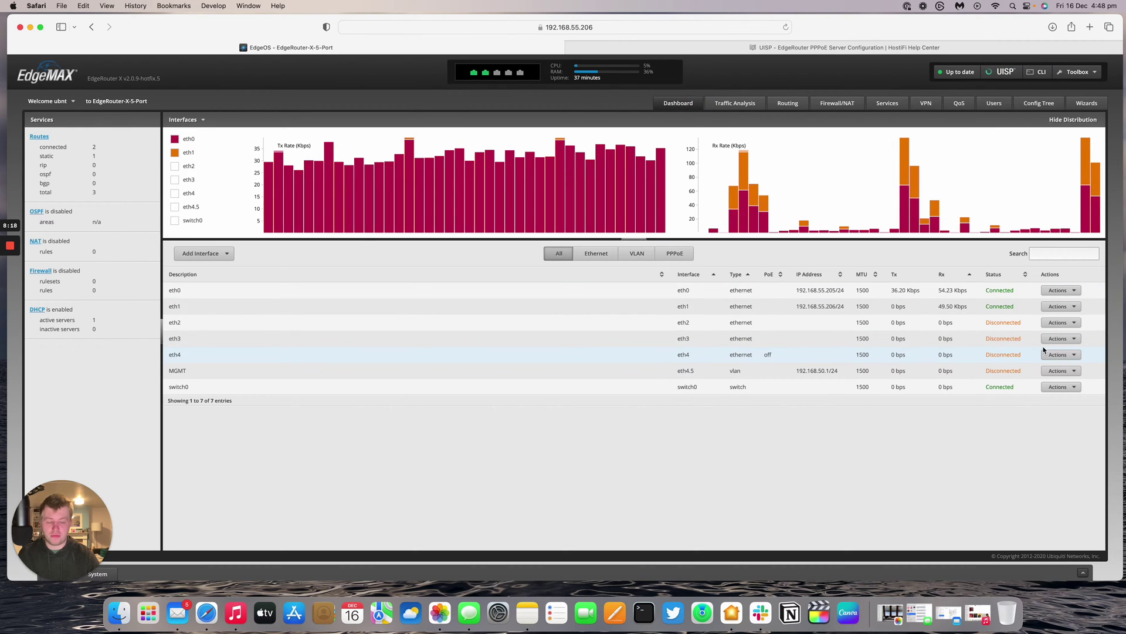
mouse_move(521, 74)
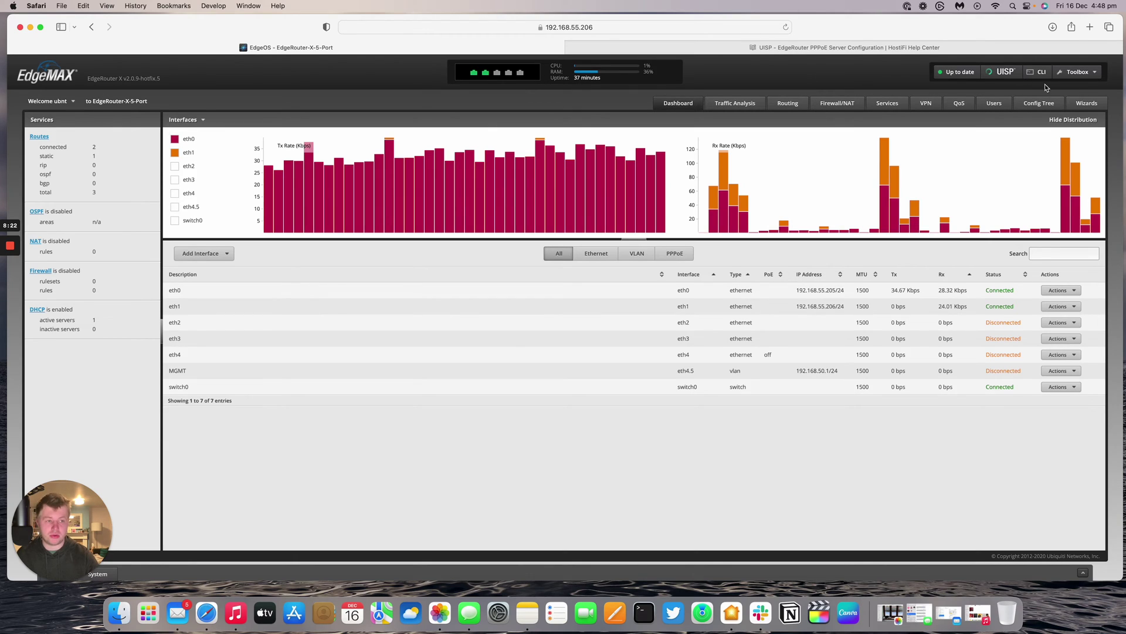
click(899, 102)
click(144, 122)
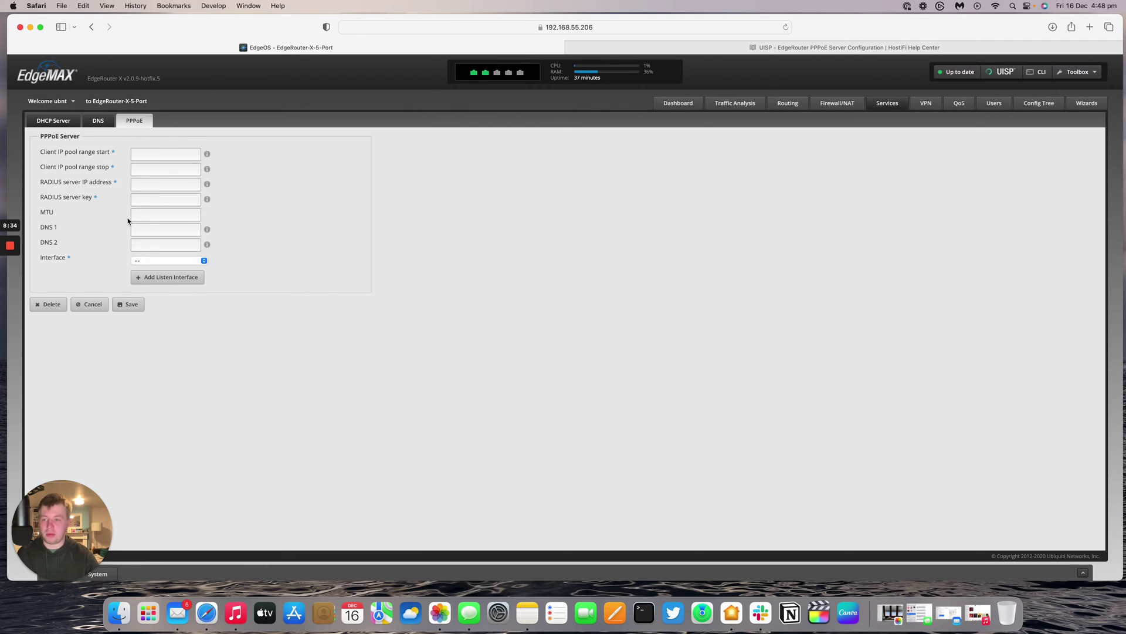
click(189, 205)
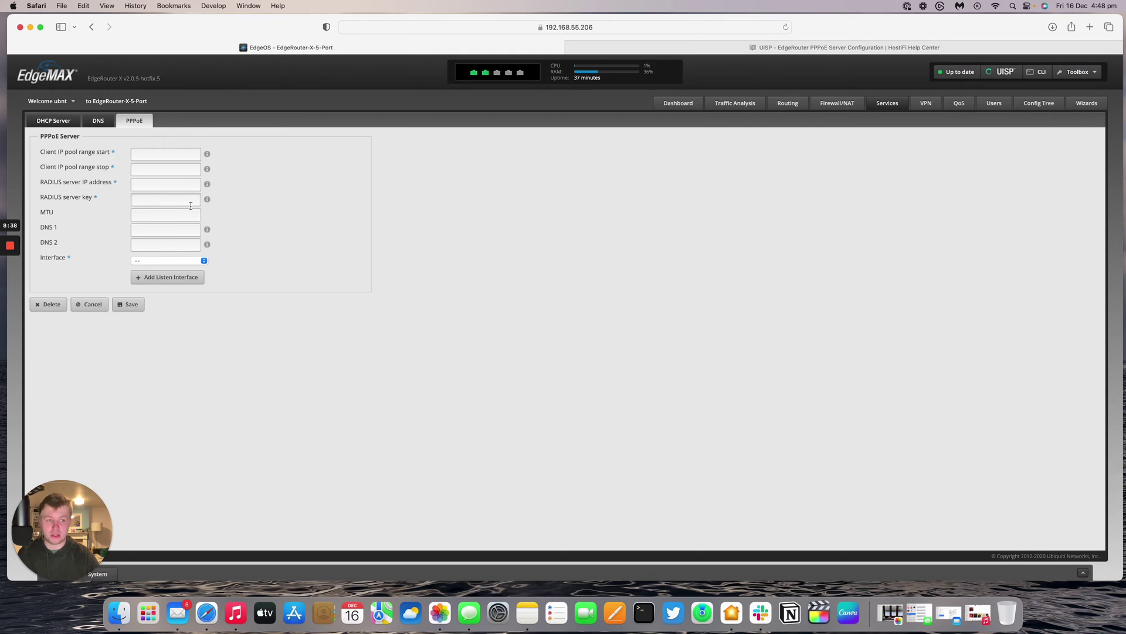
- In the Config Tree, set service > pppoe-server > authentication mode to 'local' and apply
click(1036, 105)
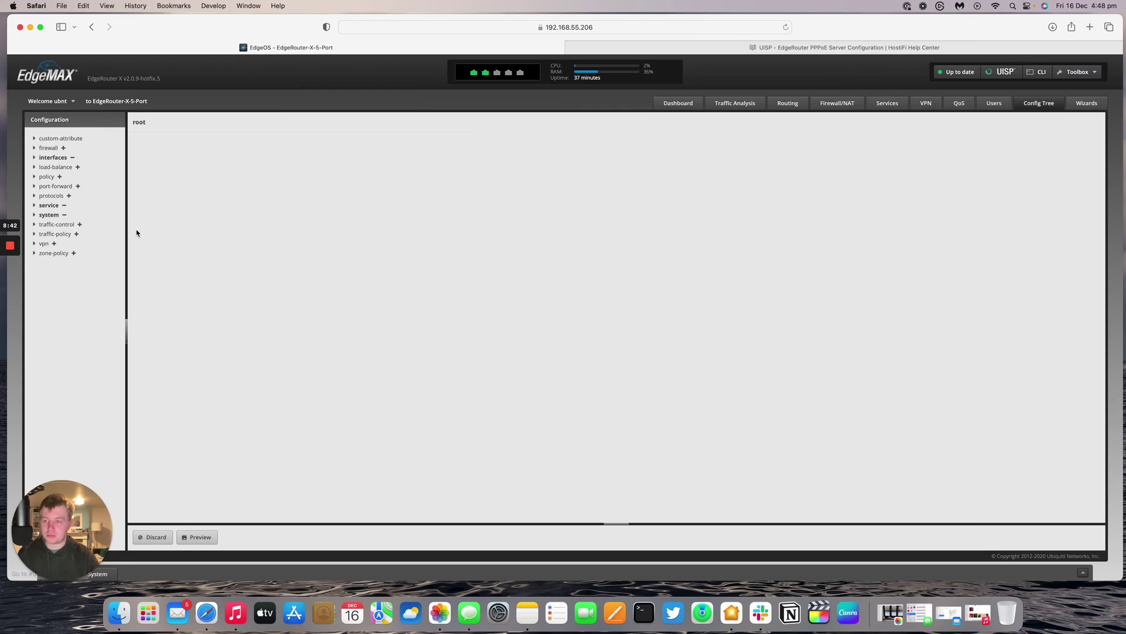
click(34, 205)
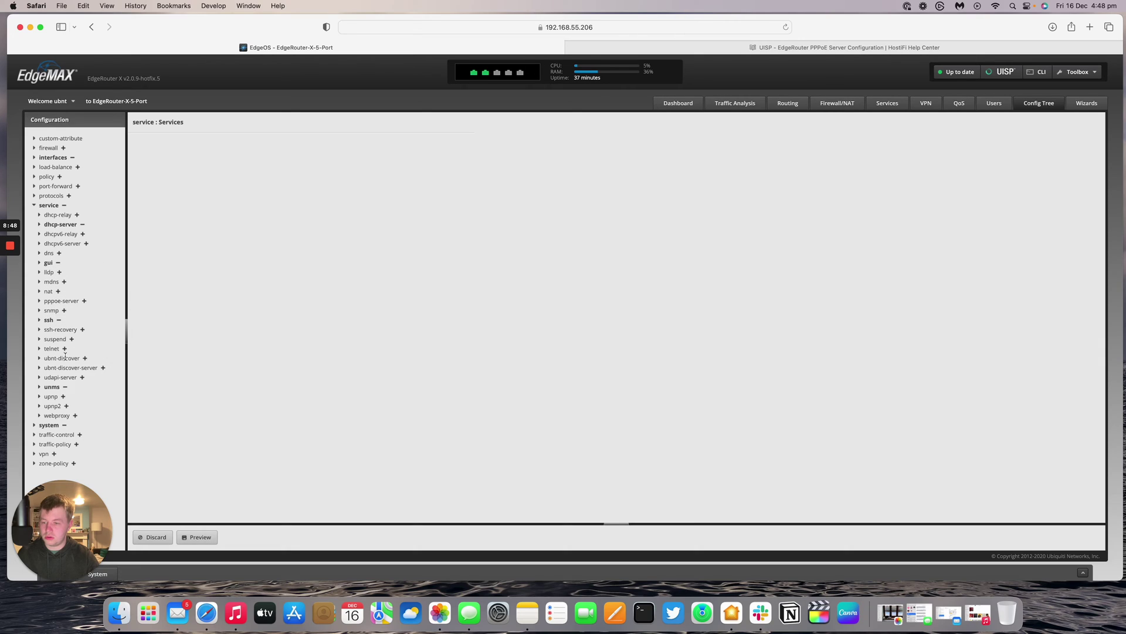
click(40, 301)
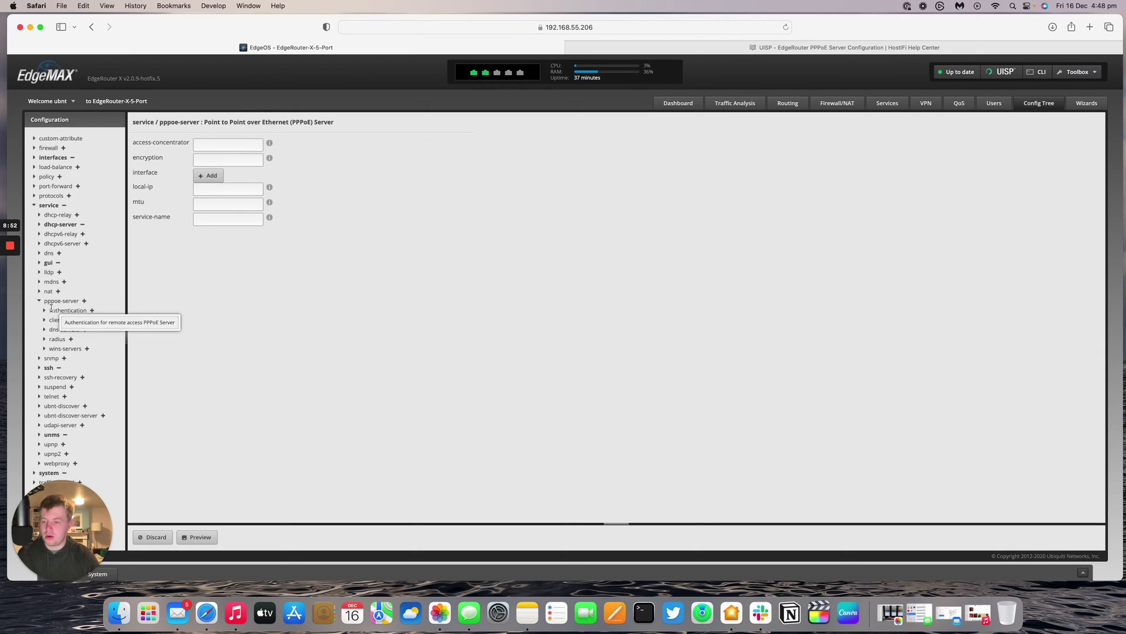
click(65, 310)
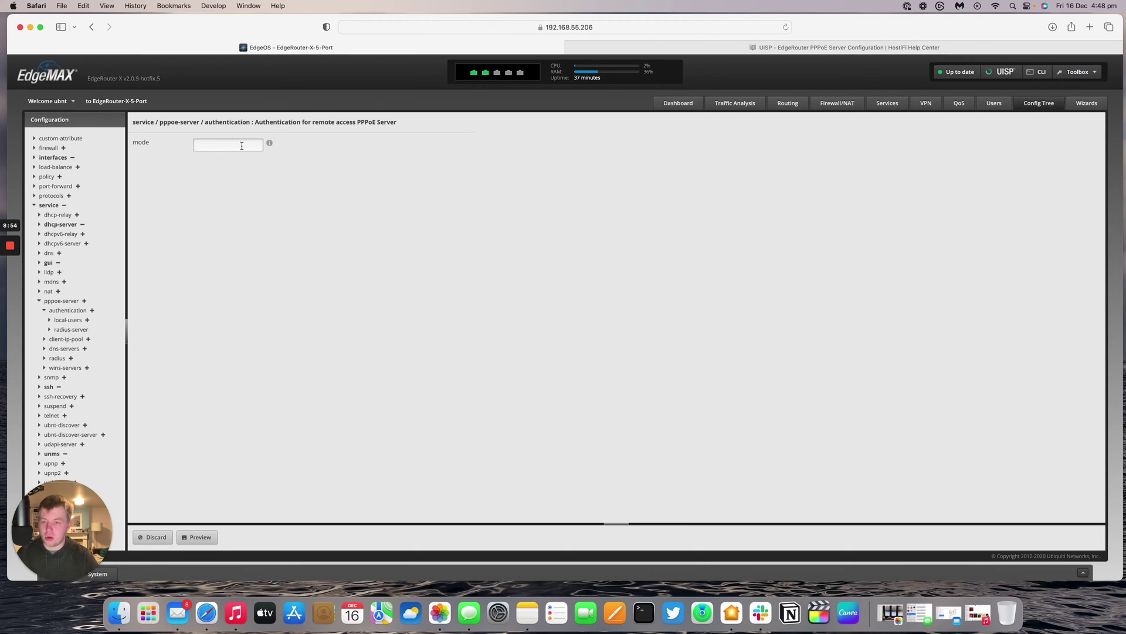
click(242, 146)
text(loc)
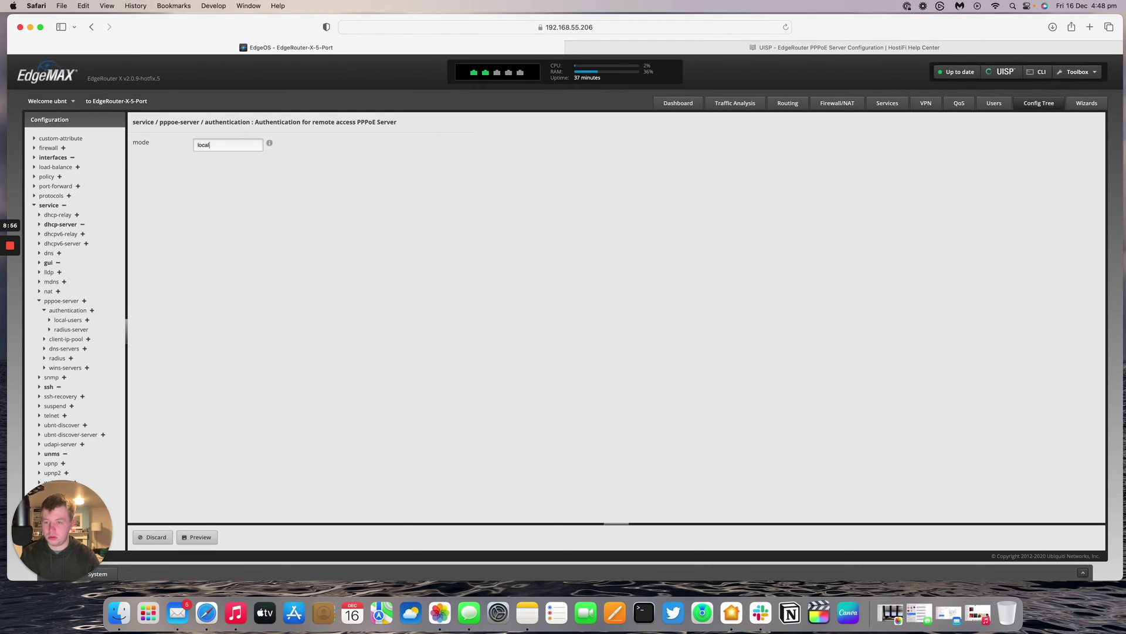
text(al)
click(258, 173)
click(194, 535)
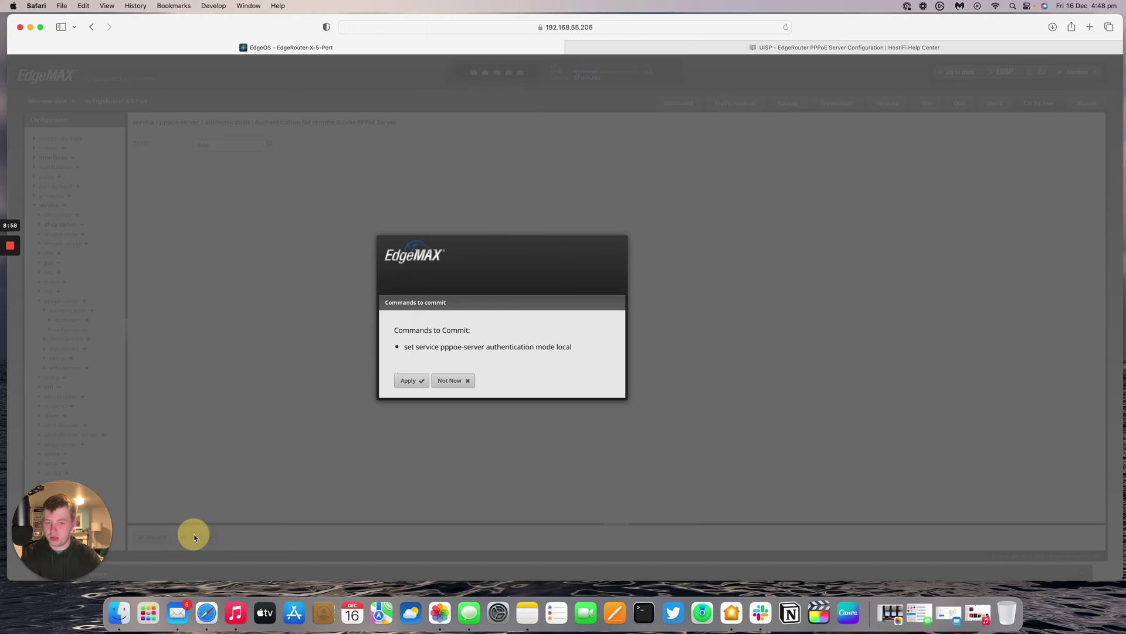
click(410, 378)
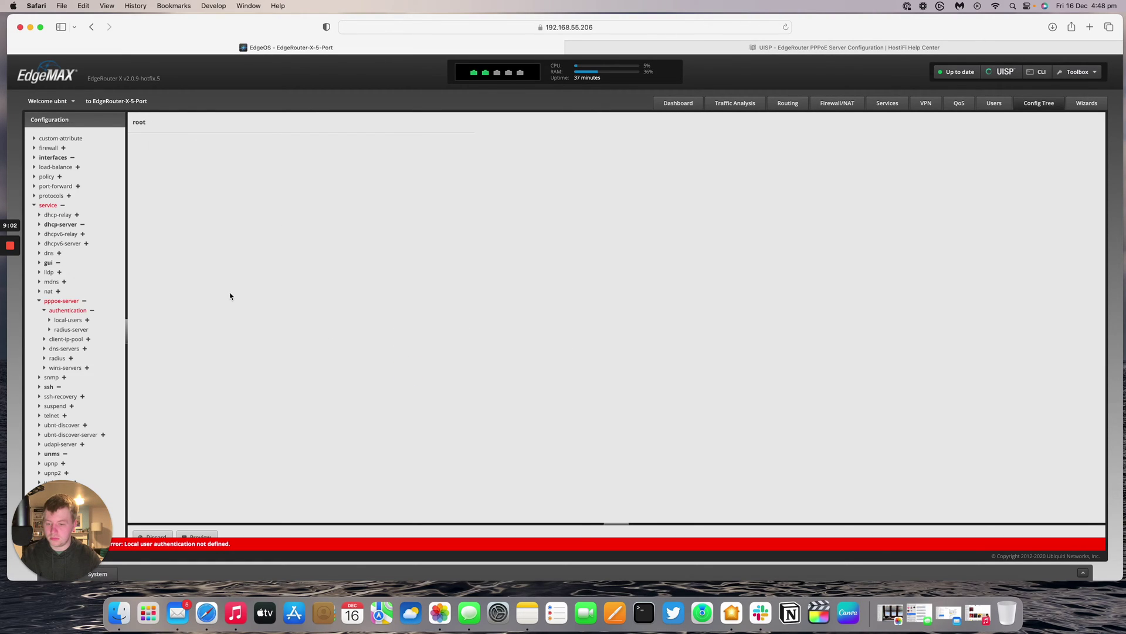
click(49, 321)
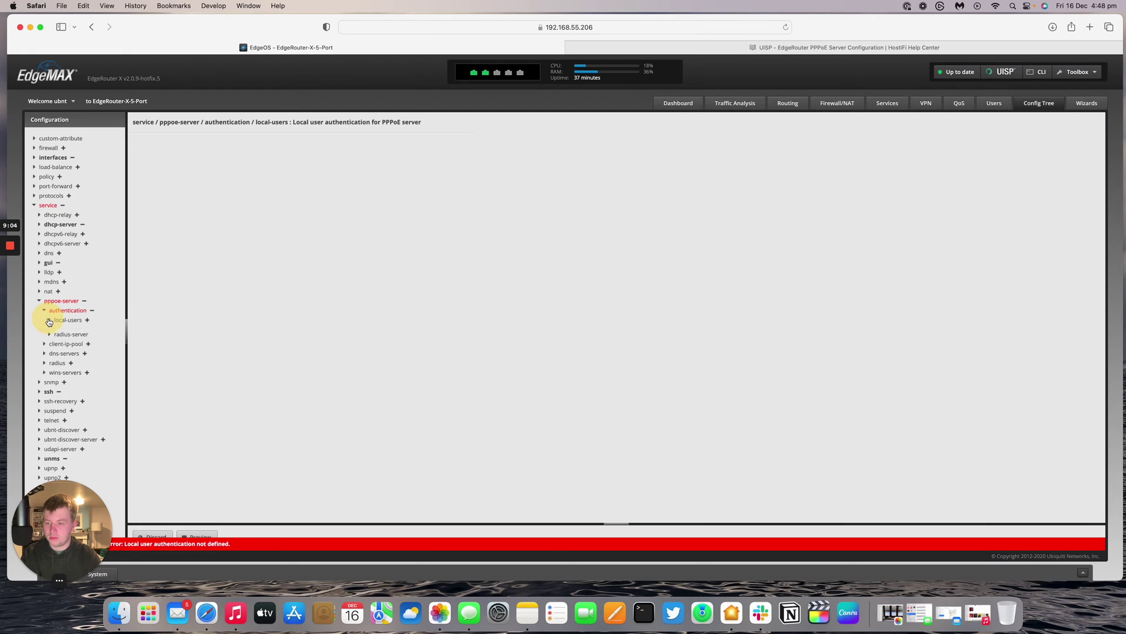
click(44, 309)
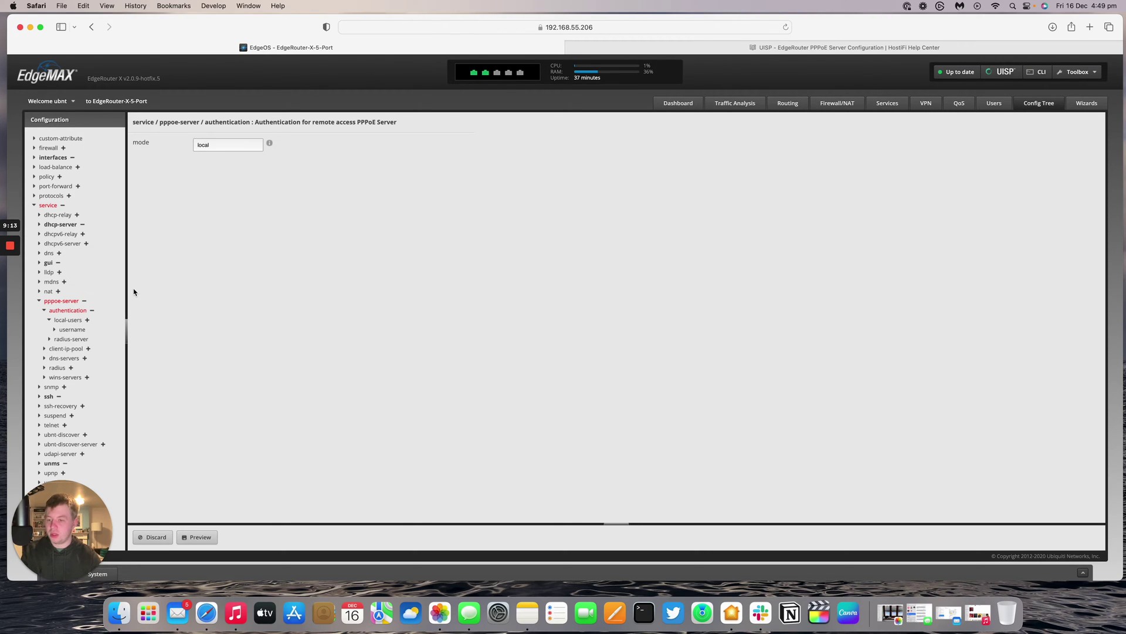
- Add a new local-users username for PPPoE and begin filling in its password
click(55, 332)
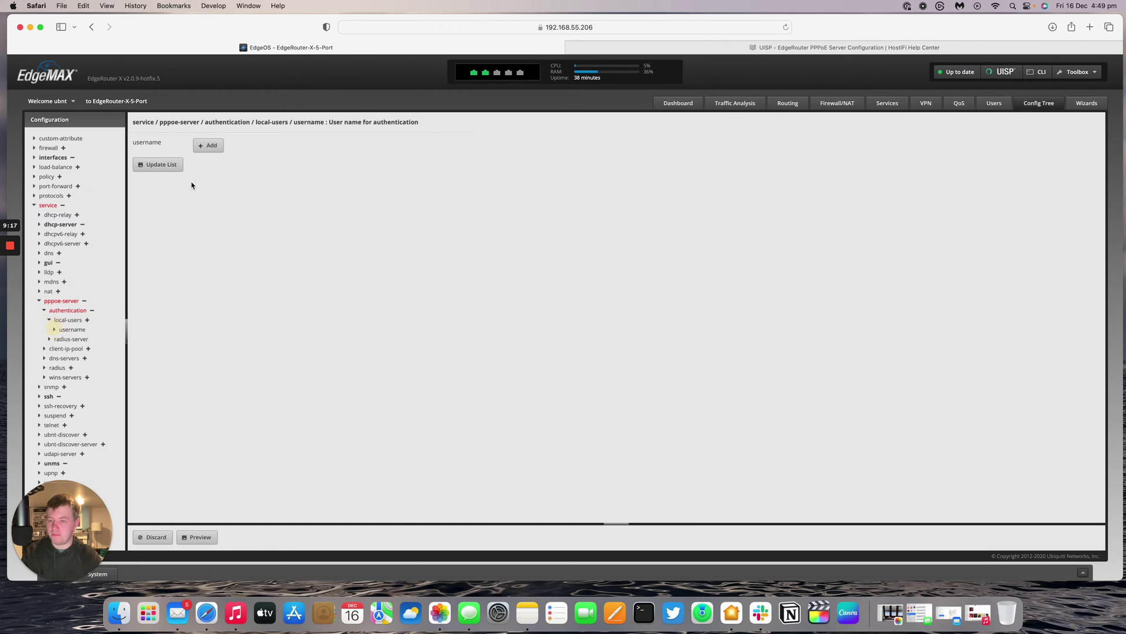
click(208, 145)
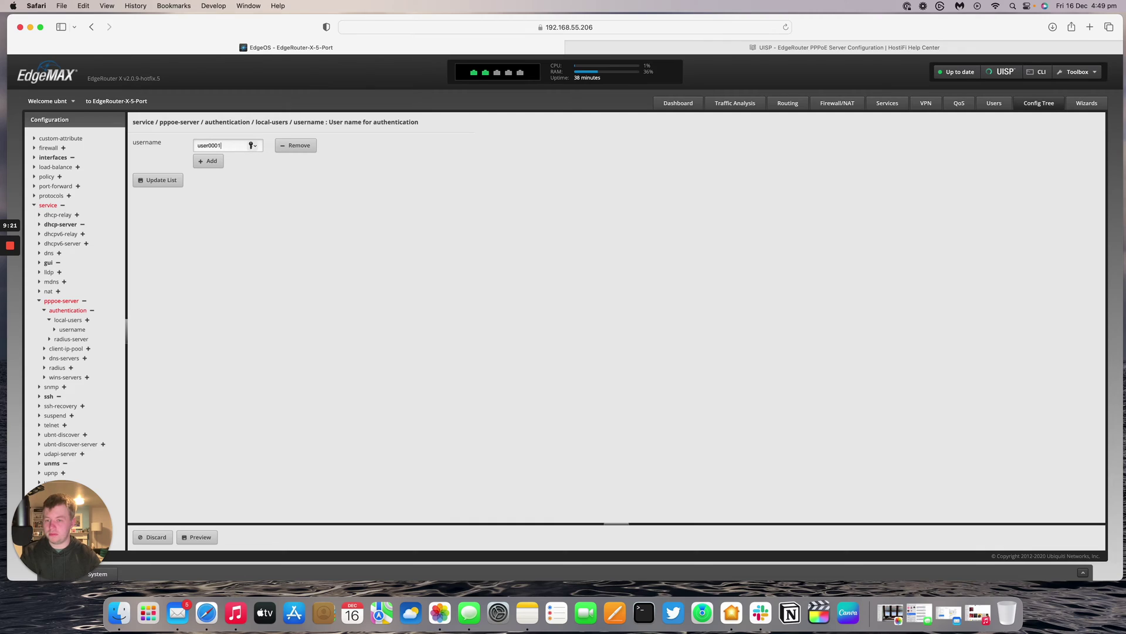
text(user001)
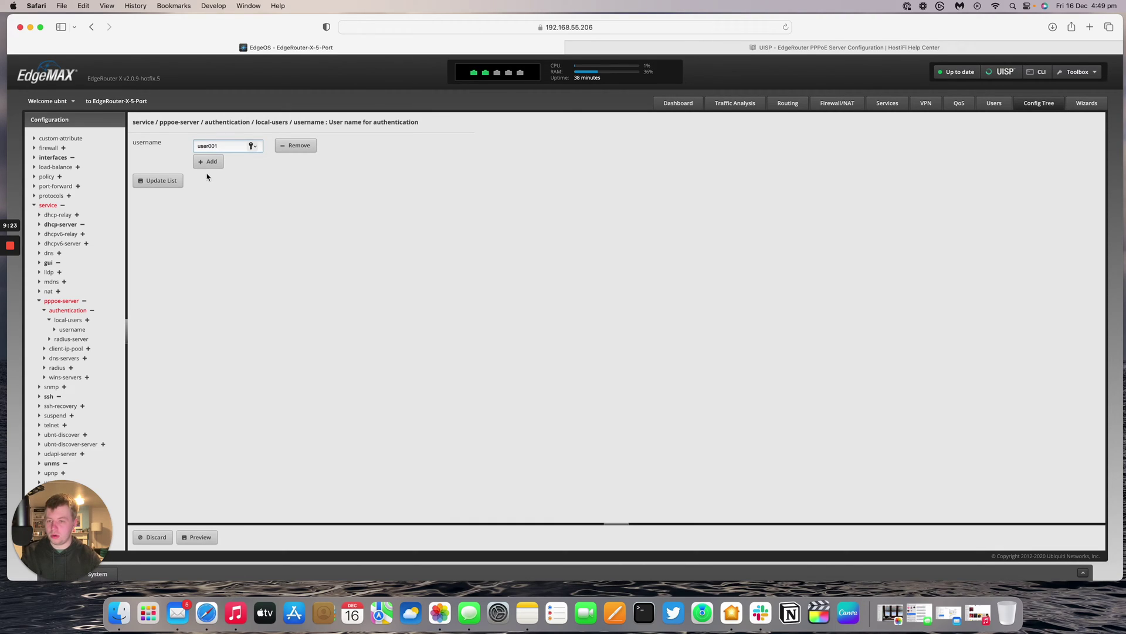
click(157, 180)
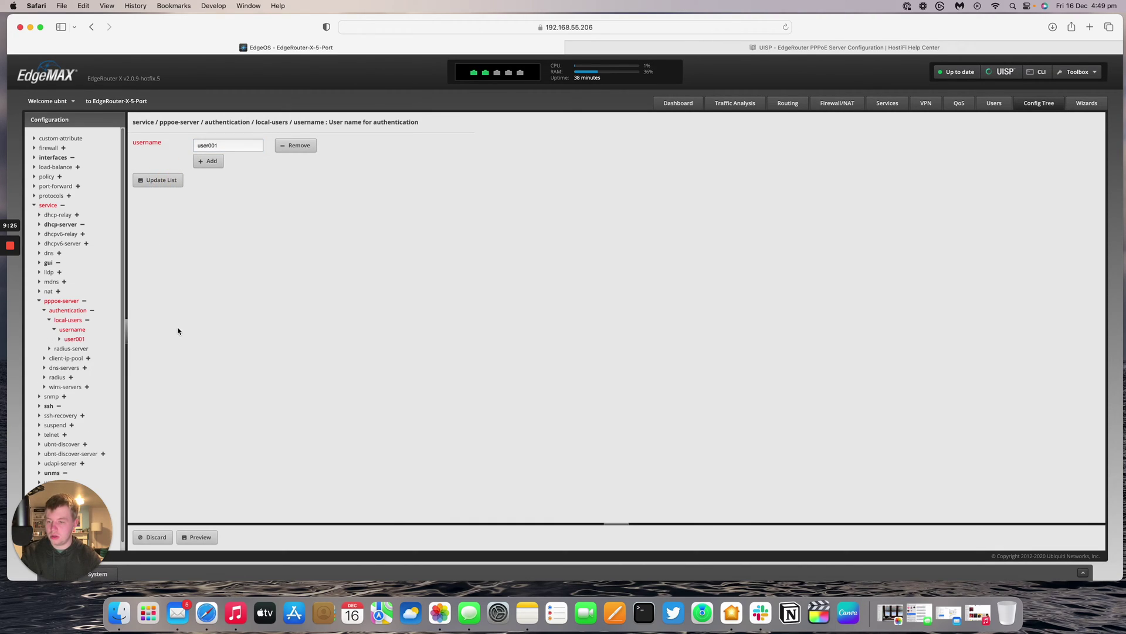
click(59, 339)
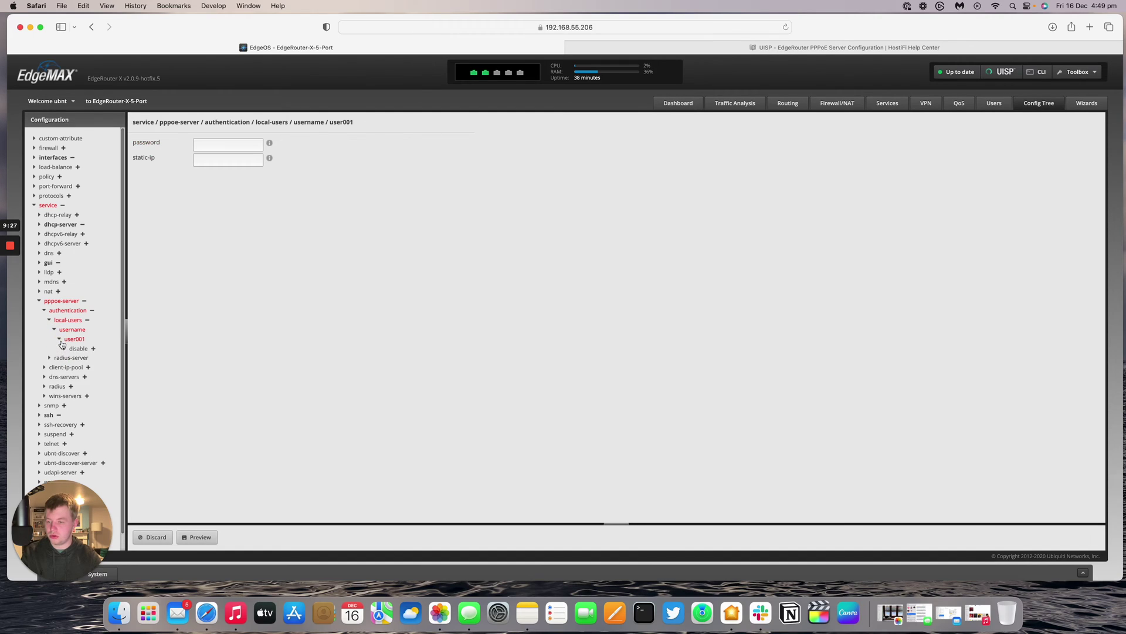
click(218, 145)
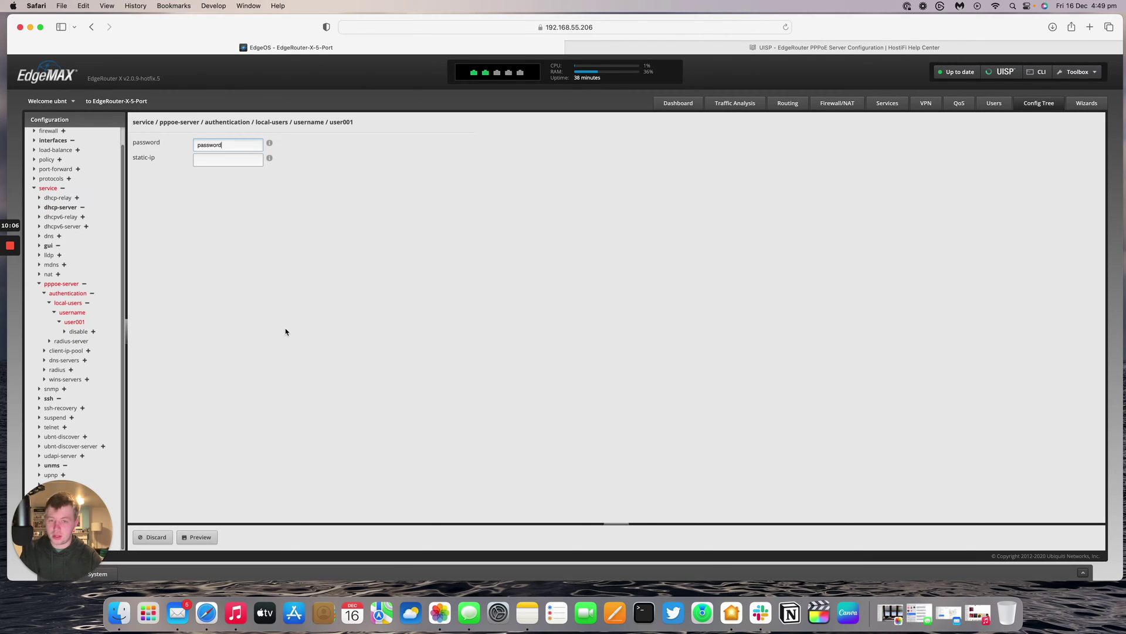
- Set the PPPoE client-ip-pool from 172.18.40.2 to 172.18.40.254
click(45, 352)
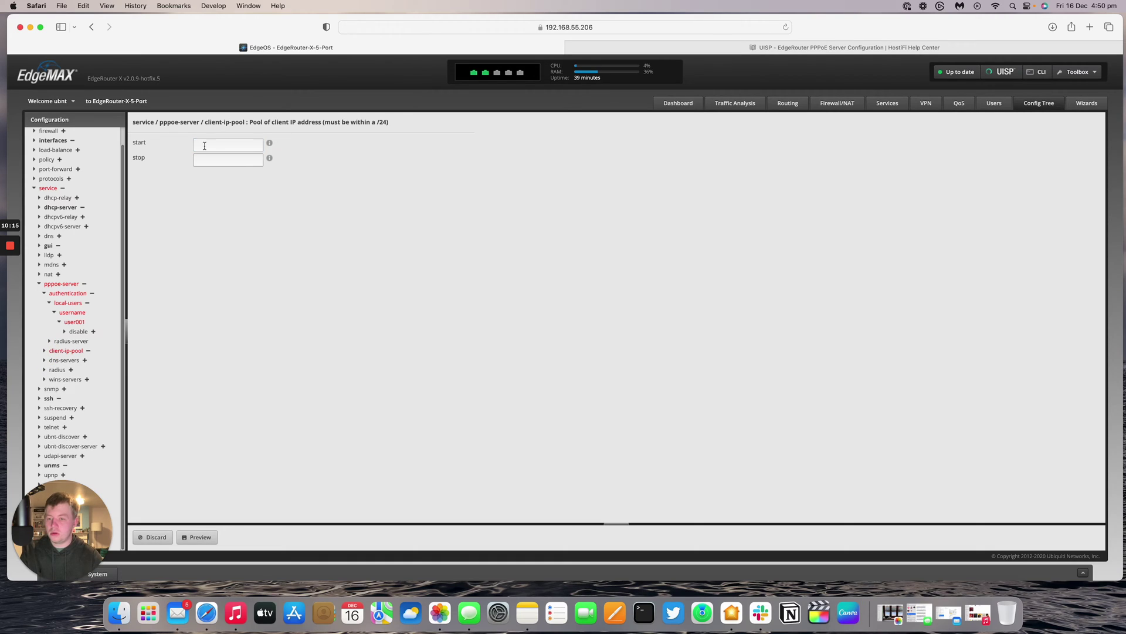
click(203, 144)
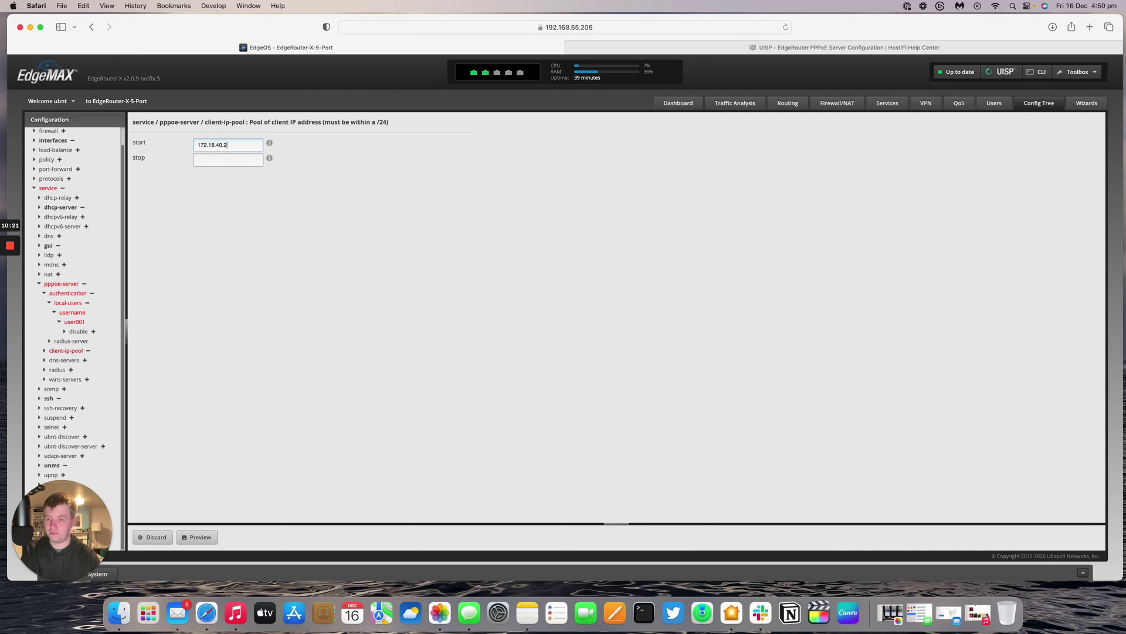
click(247, 161)
text(172.18.40.2)
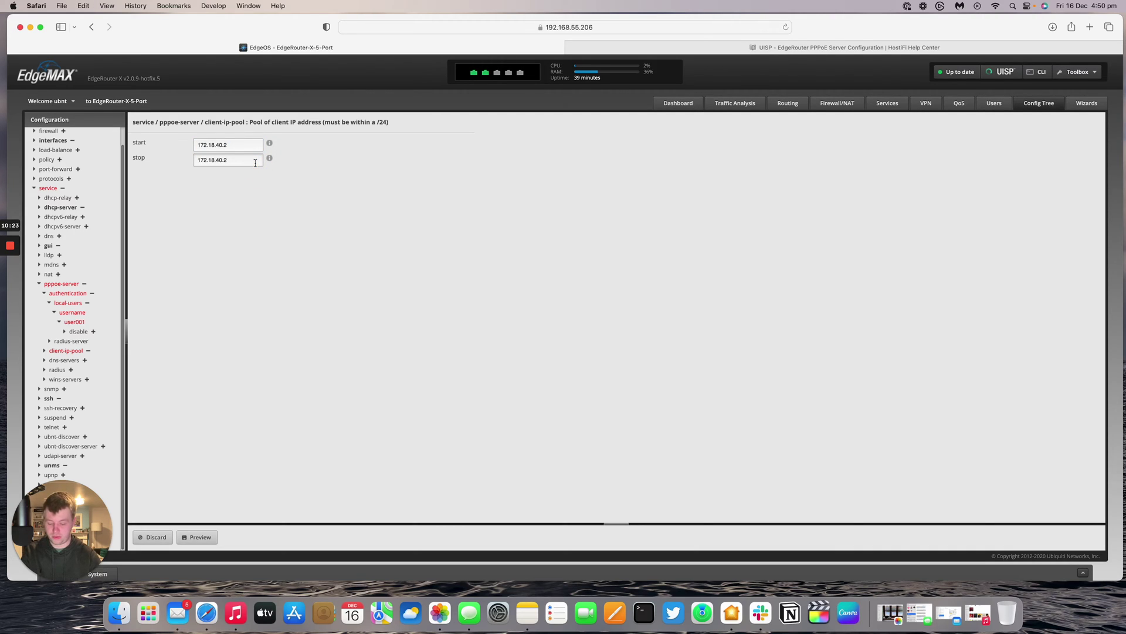
- Set PPPoE dns-servers server-1 and server-2 both to 8.8.8.8
click(53, 360)
click(224, 144)
text(8.8.8.8)
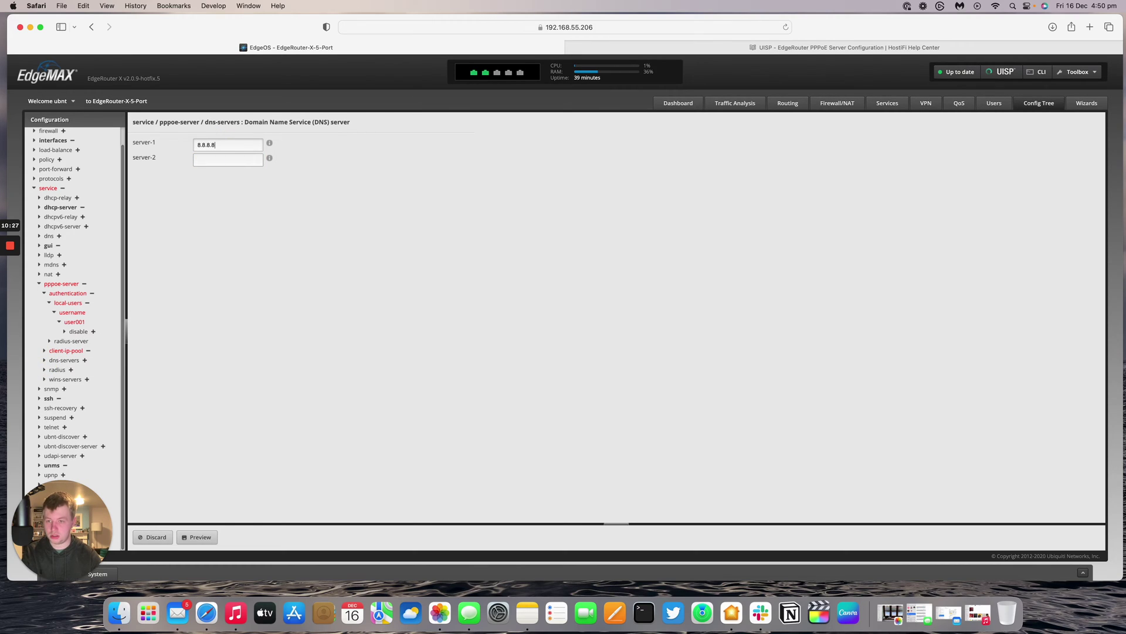
key(cmd+a)
key(cmd+c)
key(Tab)
key(cmd+v)
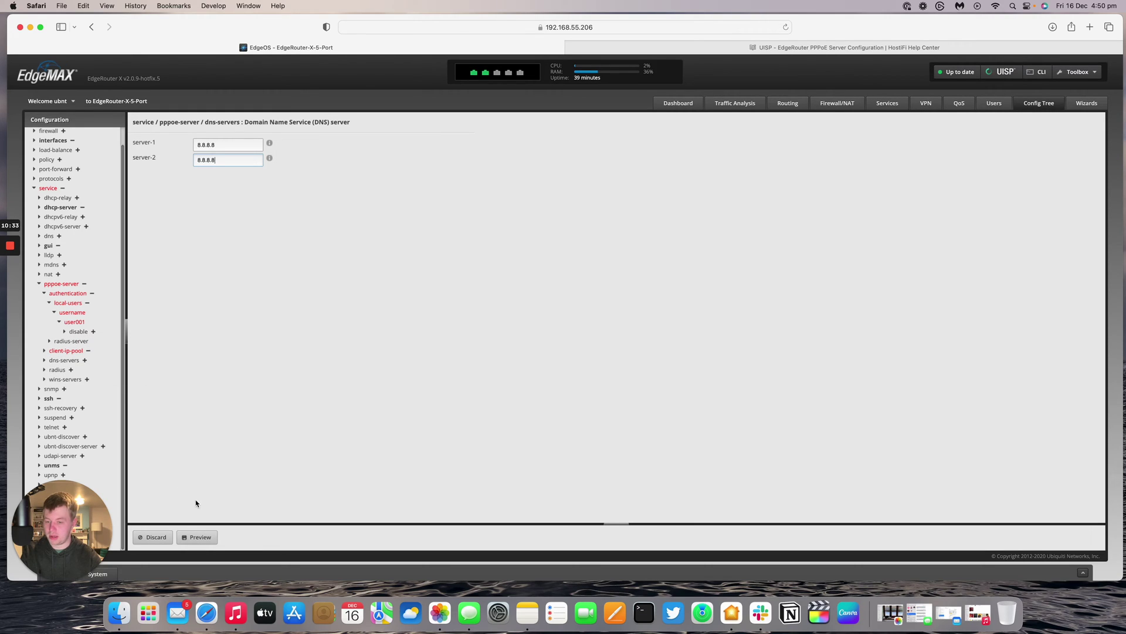
- Preview the pending authentication, local user, client pool and DNS commands, then apply them
click(197, 537)
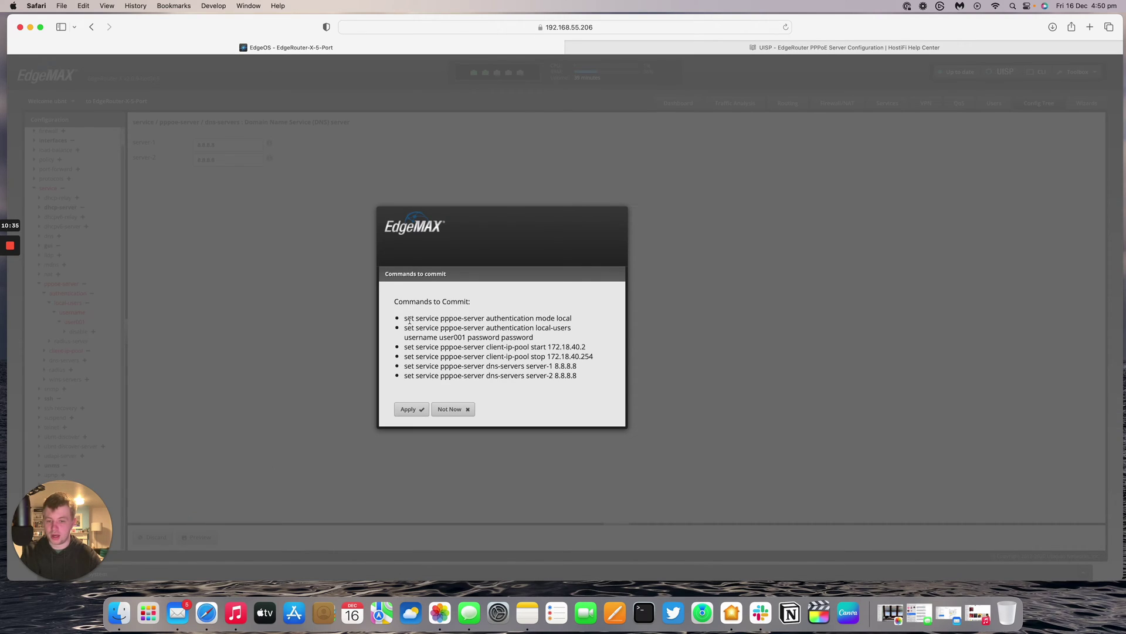
drag(409, 320, 585, 318)
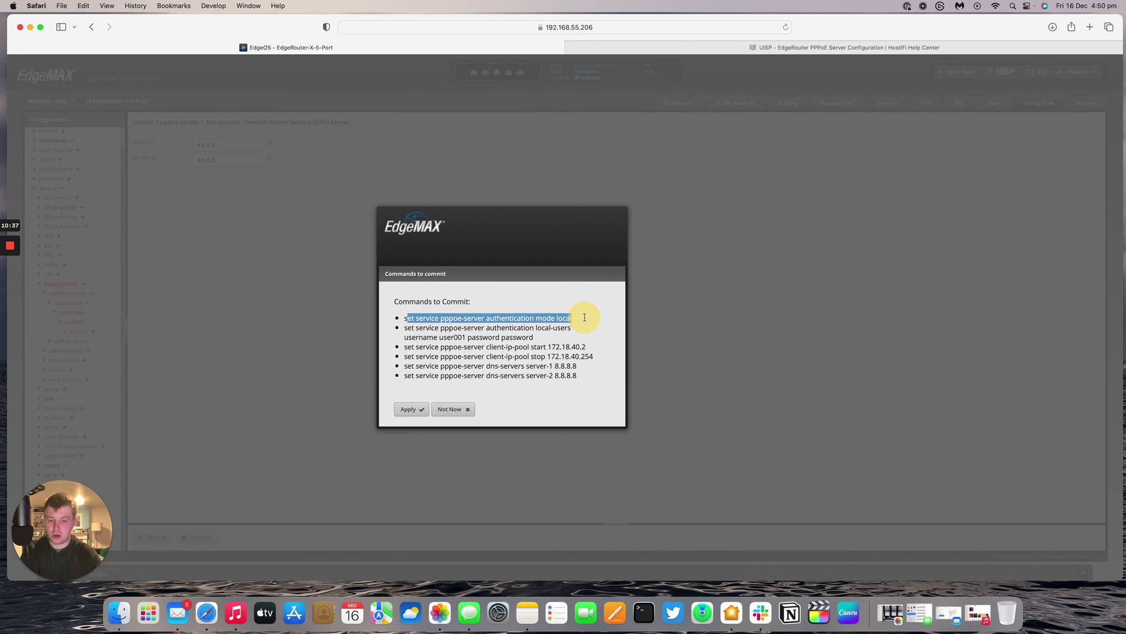
drag(418, 328, 576, 327)
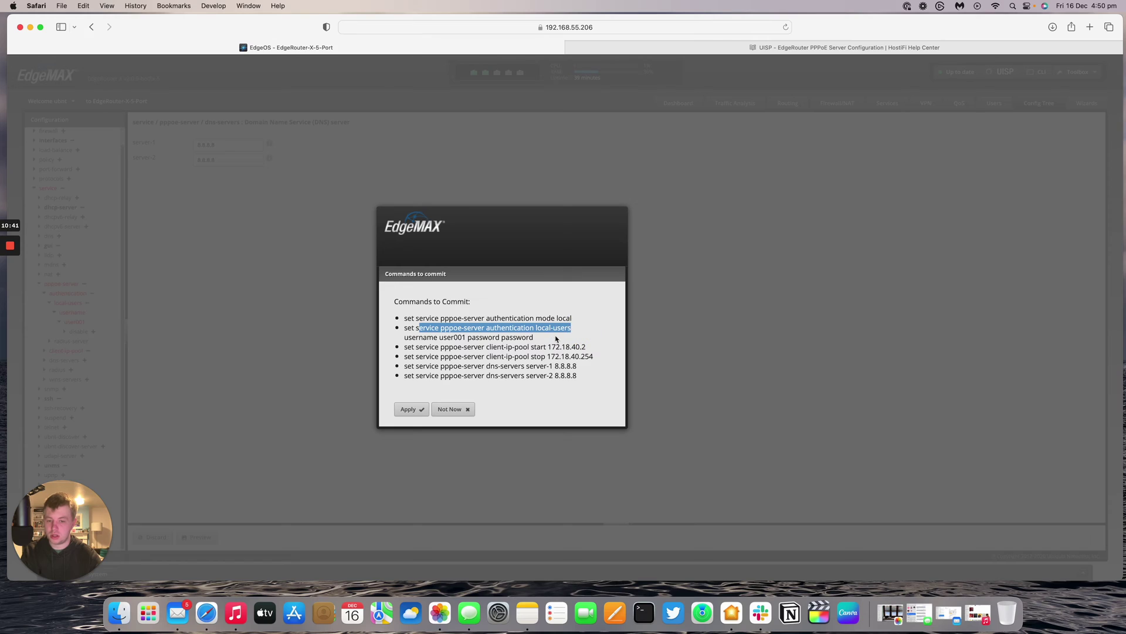
click(500, 338)
drag(500, 337, 587, 379)
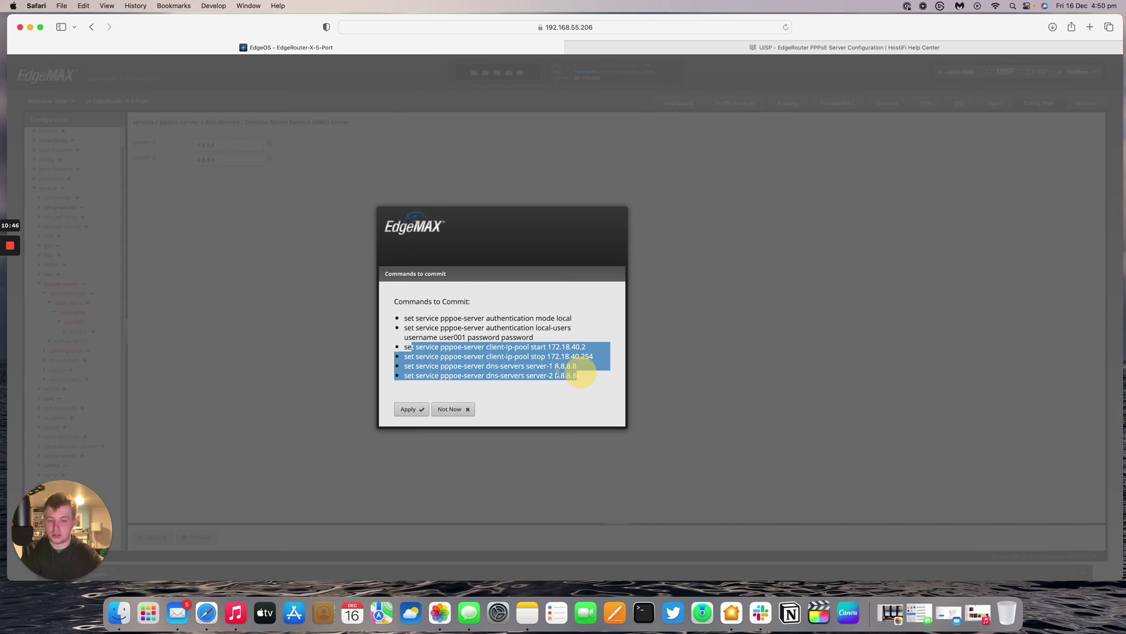
click(410, 409)
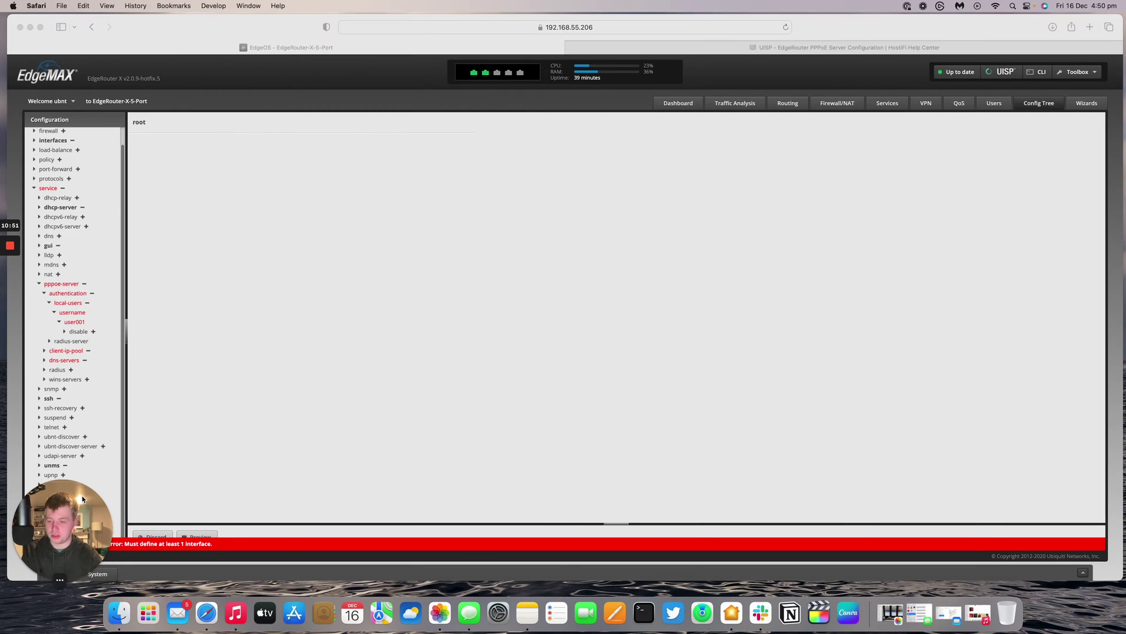
drag(82, 495, 66, 462)
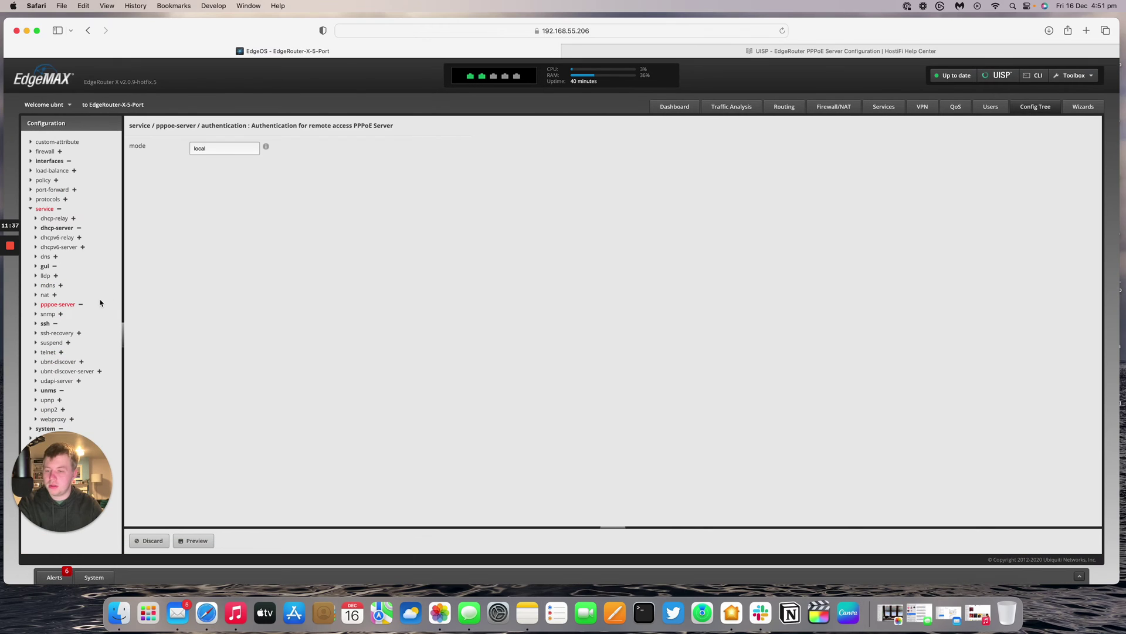
- Add eth4 as the PPPoE server interface and set its MTU to 1480
click(37, 306)
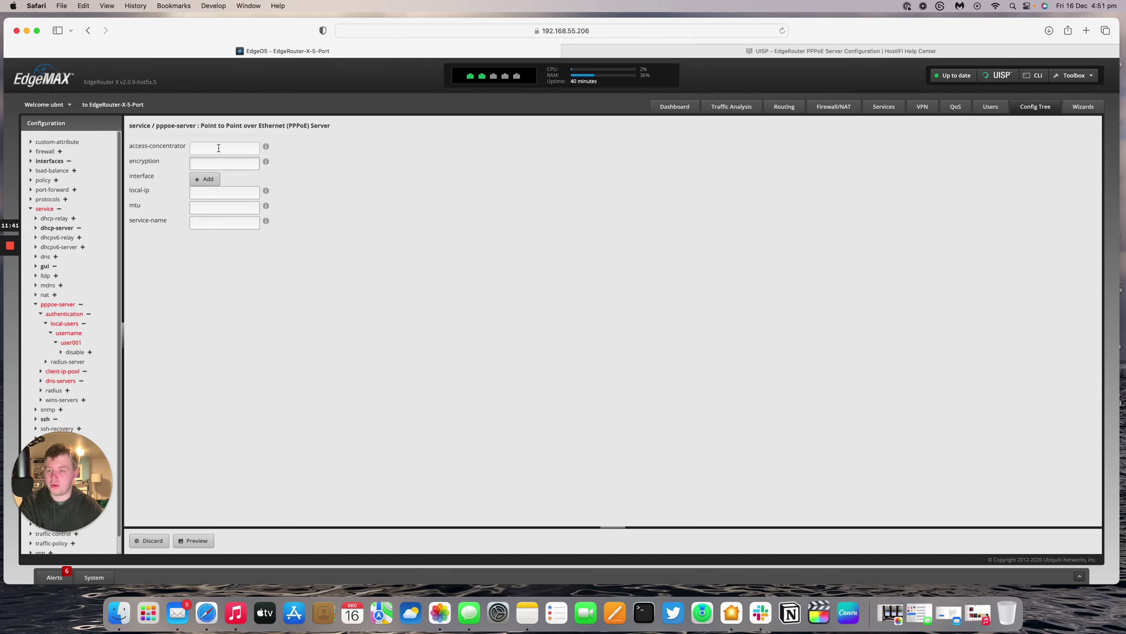
click(205, 179)
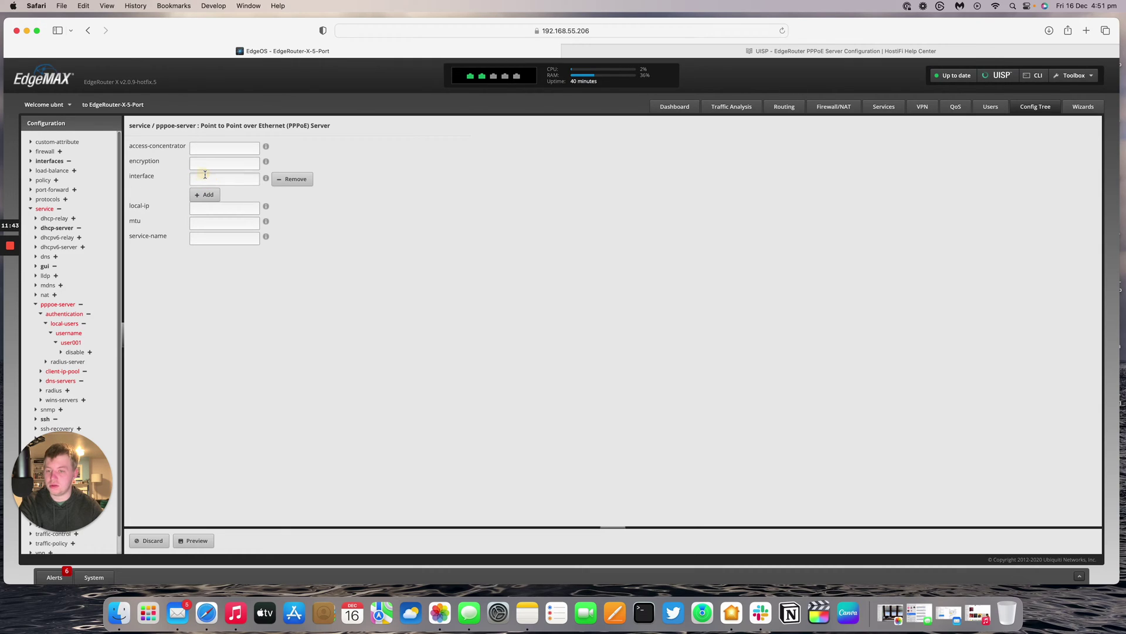
click(206, 175)
text(eth4)
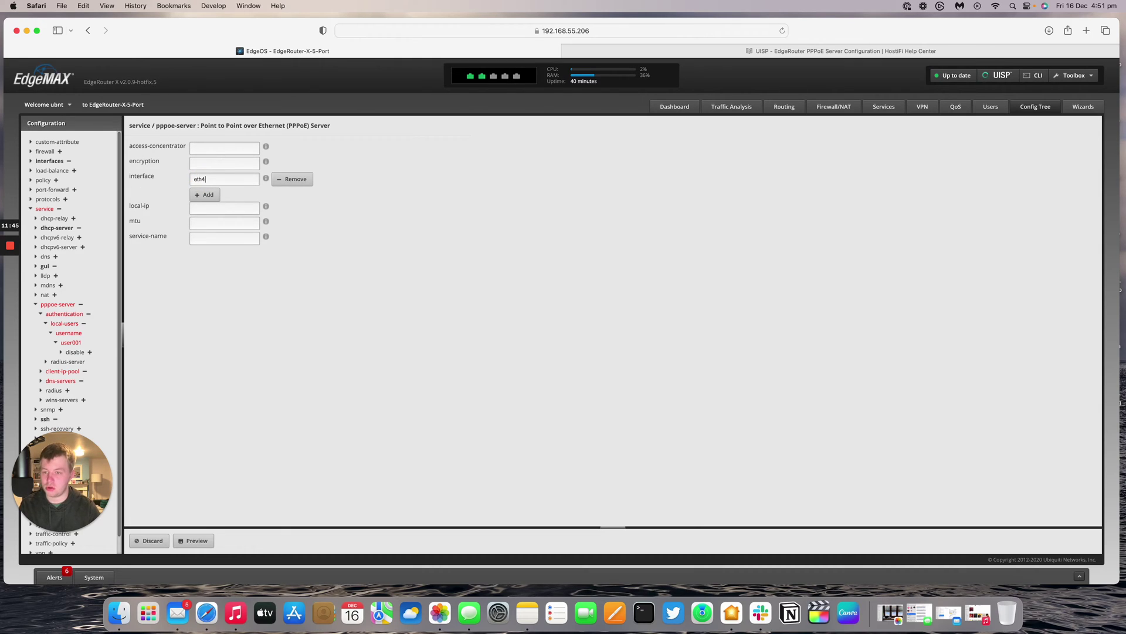
click(225, 223)
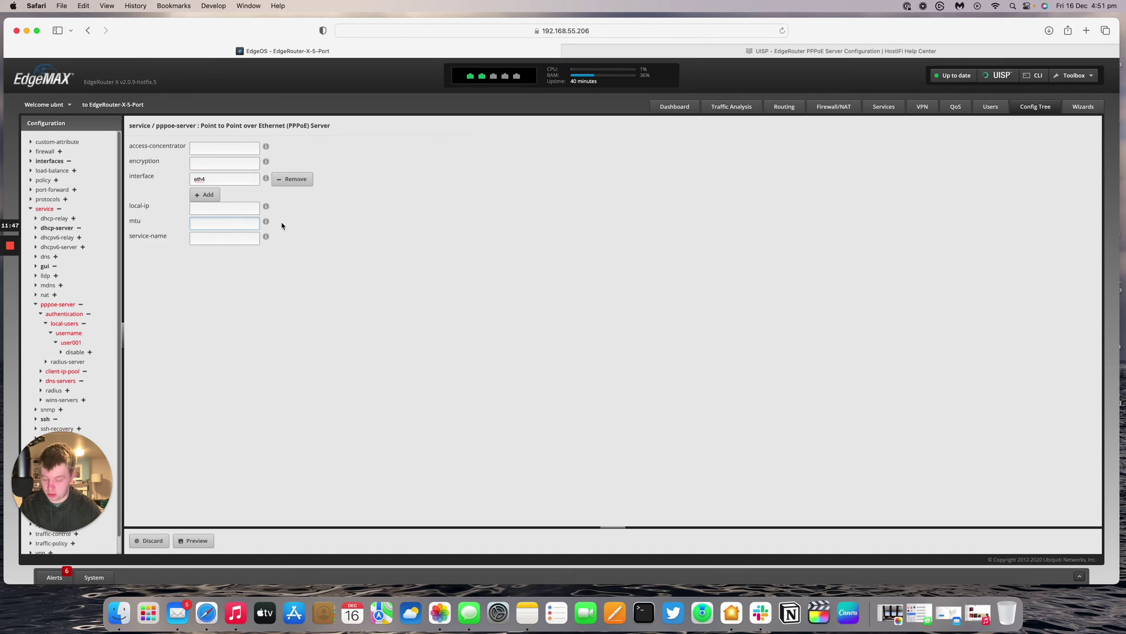
text(1480)
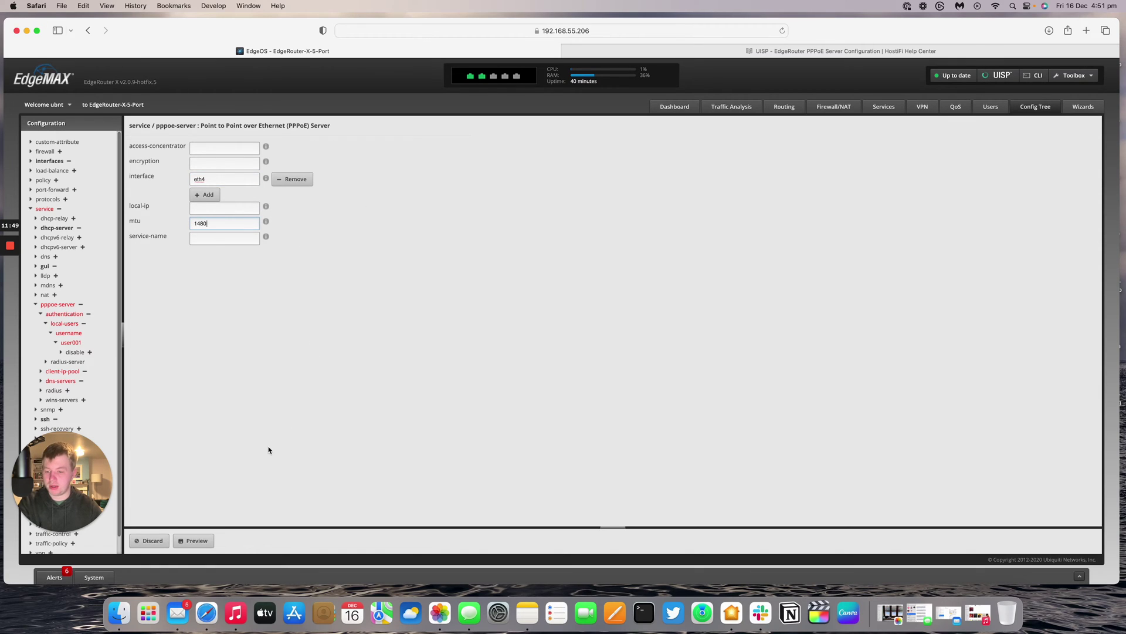
- Preview the pending PPPoE server commands and apply them
click(197, 540)
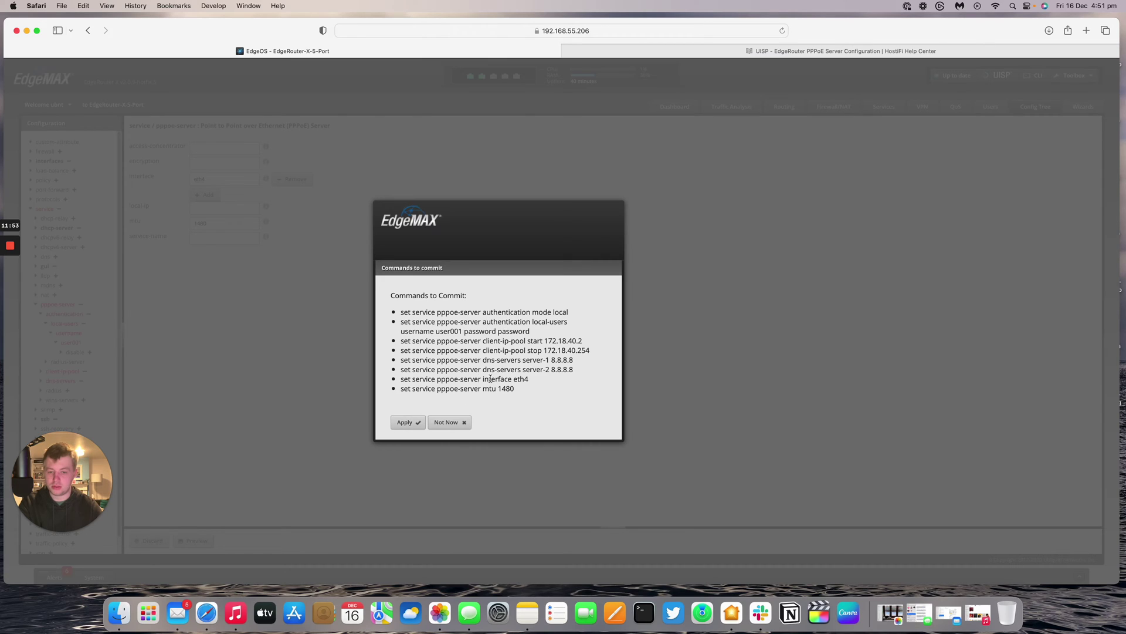
click(409, 423)
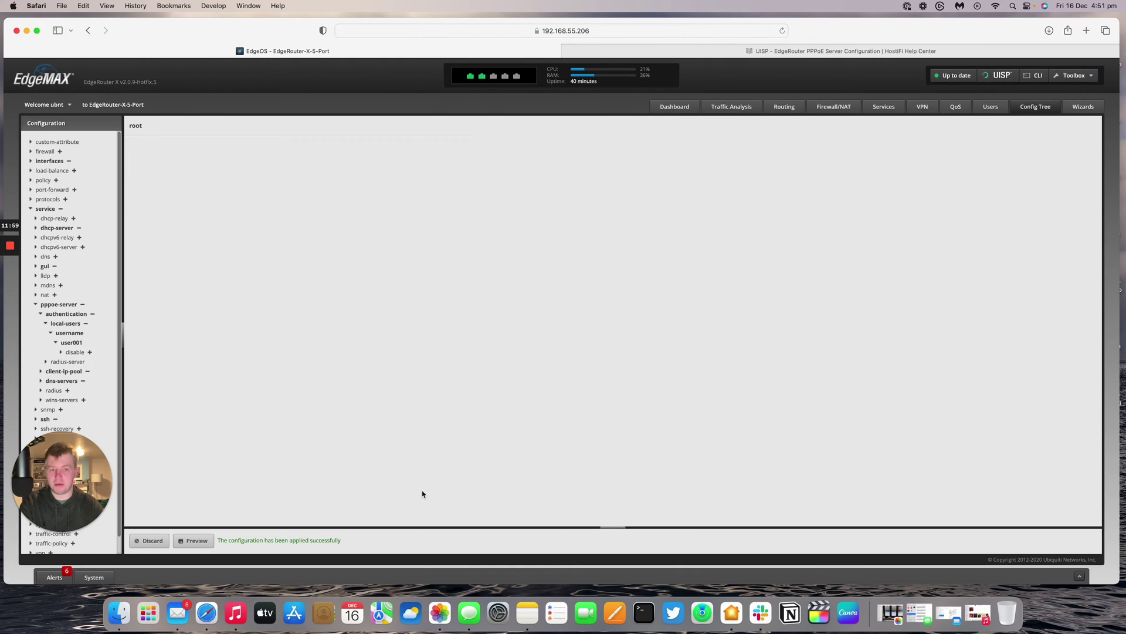
click(884, 109)
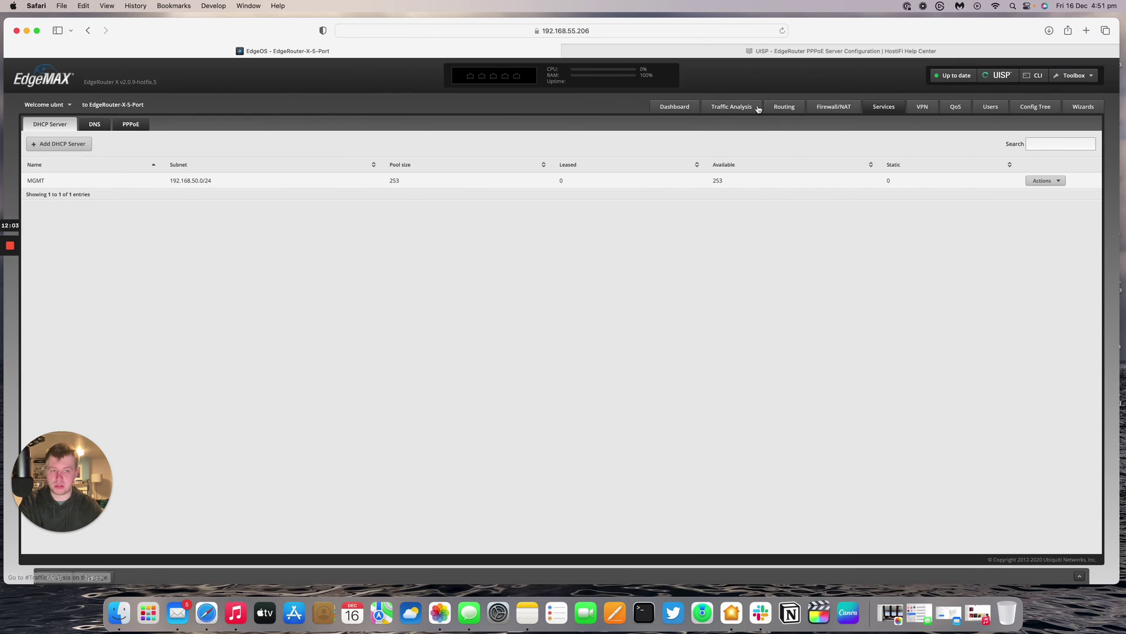
- Review the PPPoE server summary: pool 172.18.40.2–172.18.40.254, MTU 1480, DNS 8.8.8.8, interface eth4
click(138, 124)
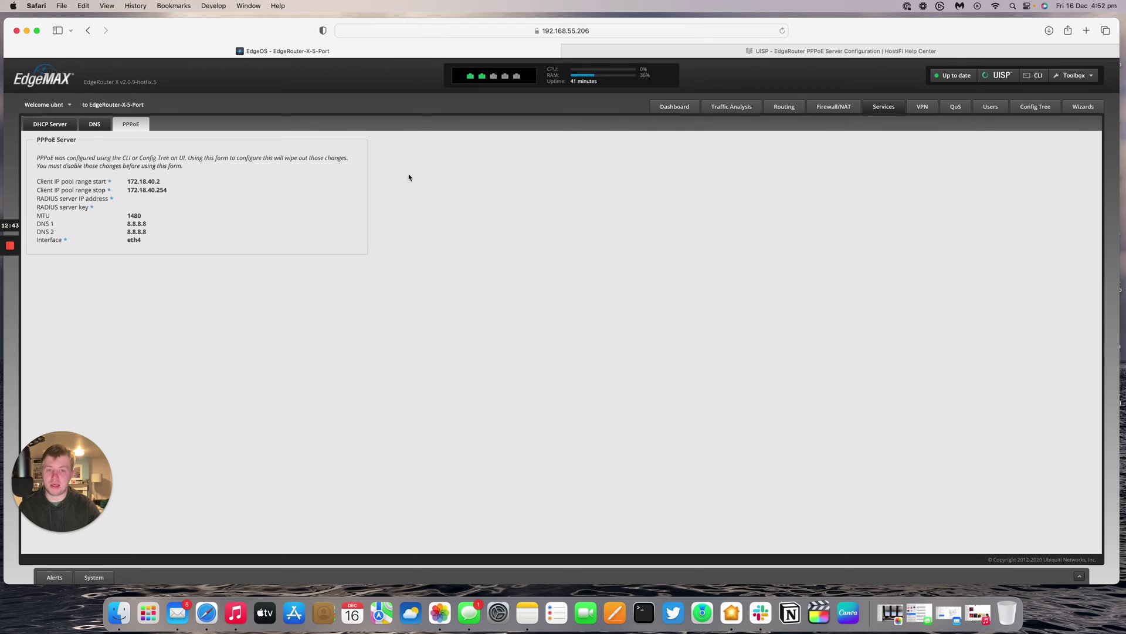
click(810, 51)
- Scroll the HostiFi guide's Verifying PPPoE section and highlight the Windows and macOS dial-out references
scroll(590, 263, up, 10)
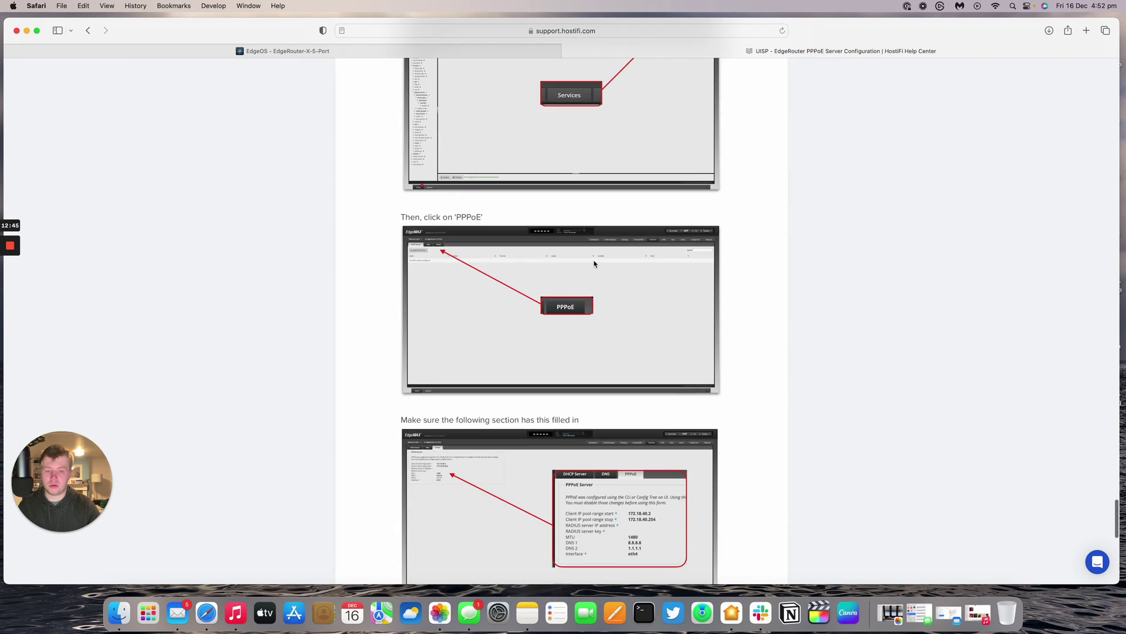
scroll(594, 264, up, 5)
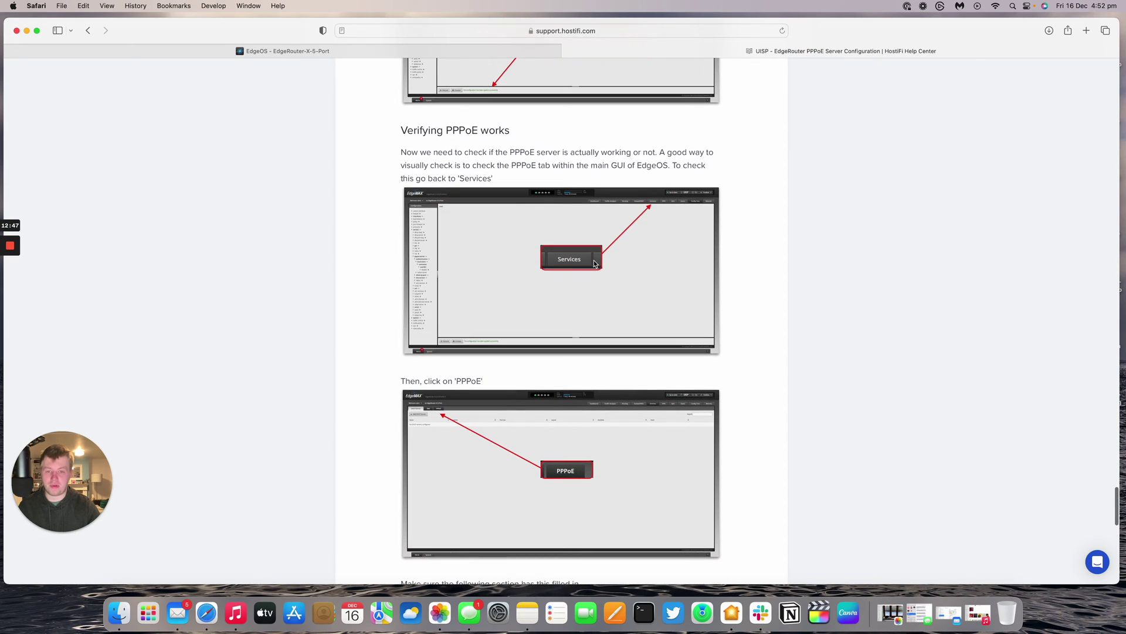
scroll(595, 263, down, 12)
scroll(590, 281, down, 5)
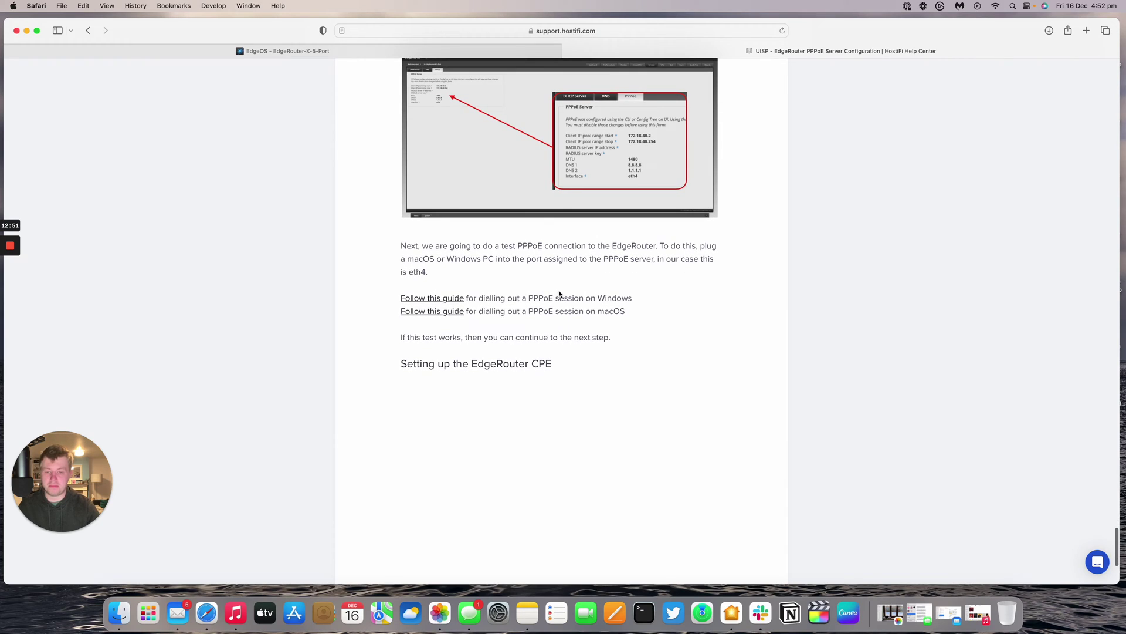
drag(598, 298, 612, 298)
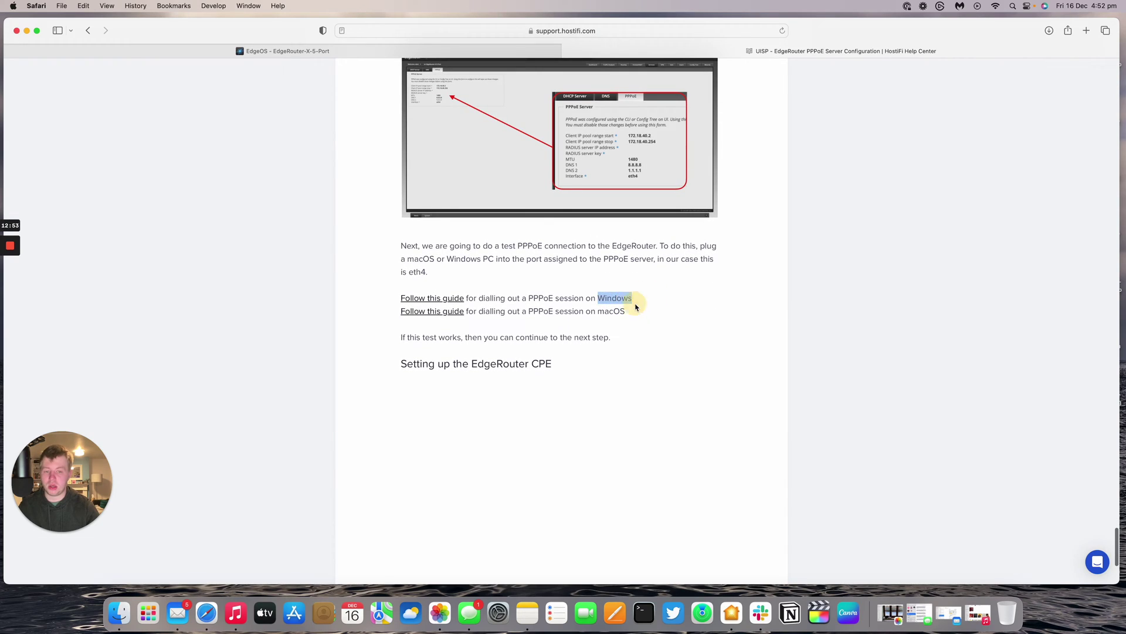
drag(627, 311, 584, 312)
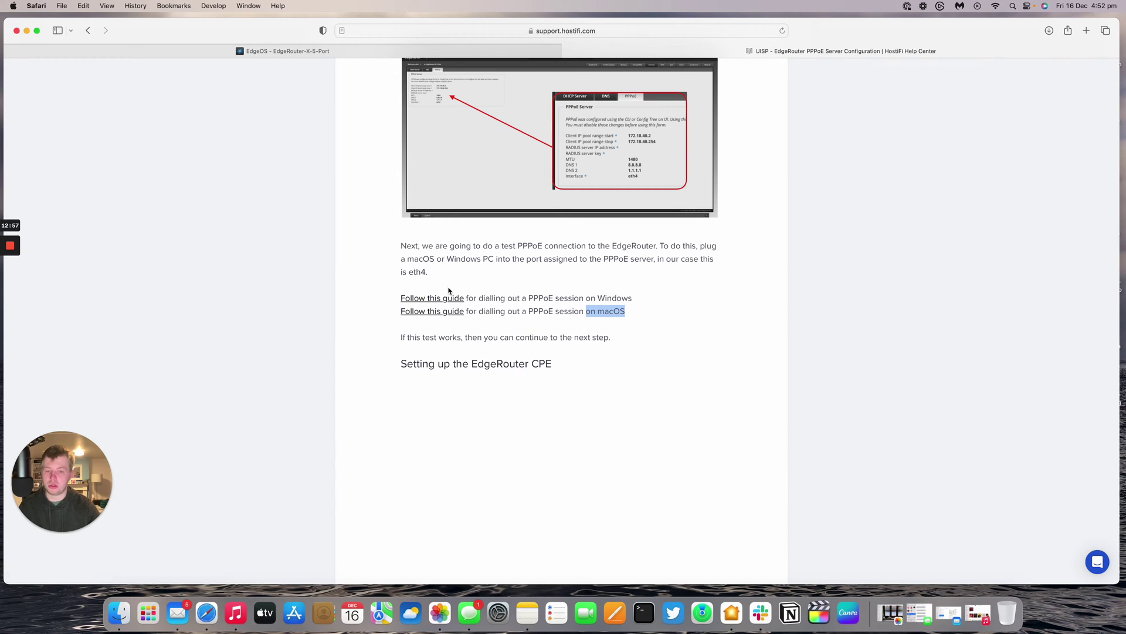
scroll(520, 278, up, 2)
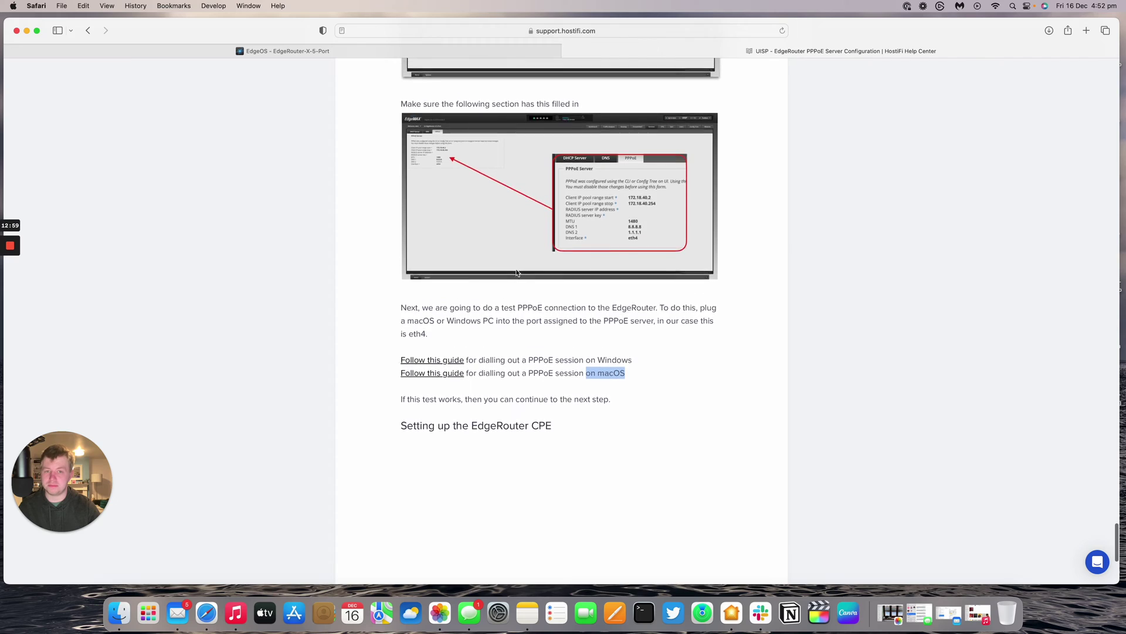
scroll(517, 273, up, 3)
- Set eth4's PoE output to Passthrough from the Dashboard, confirming the voltage warning and saving
click(387, 52)
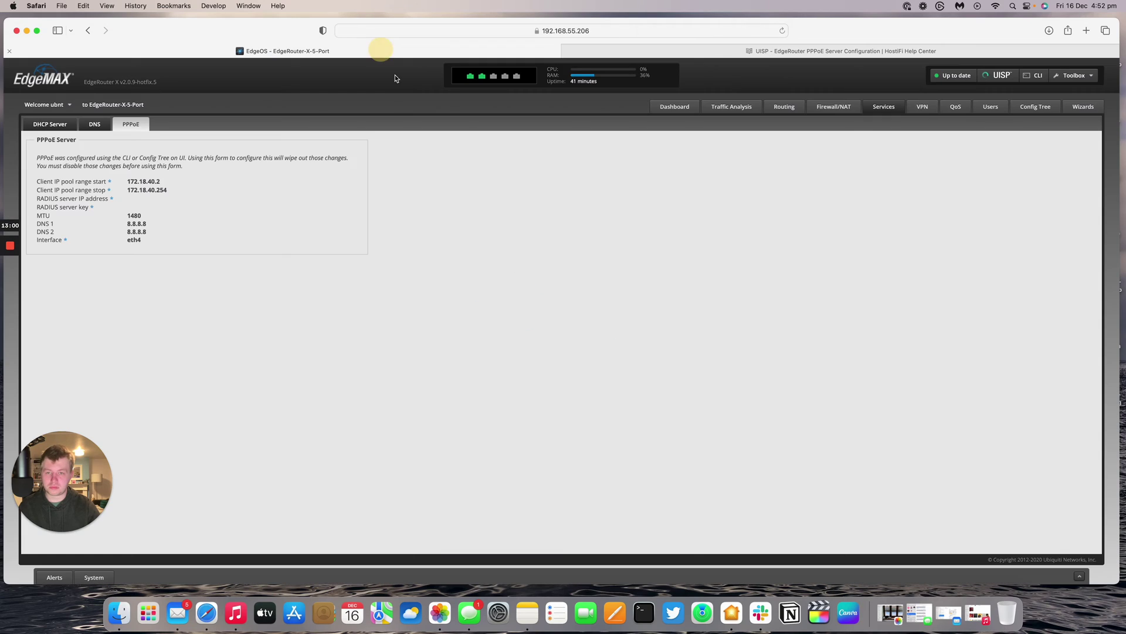
click(687, 113)
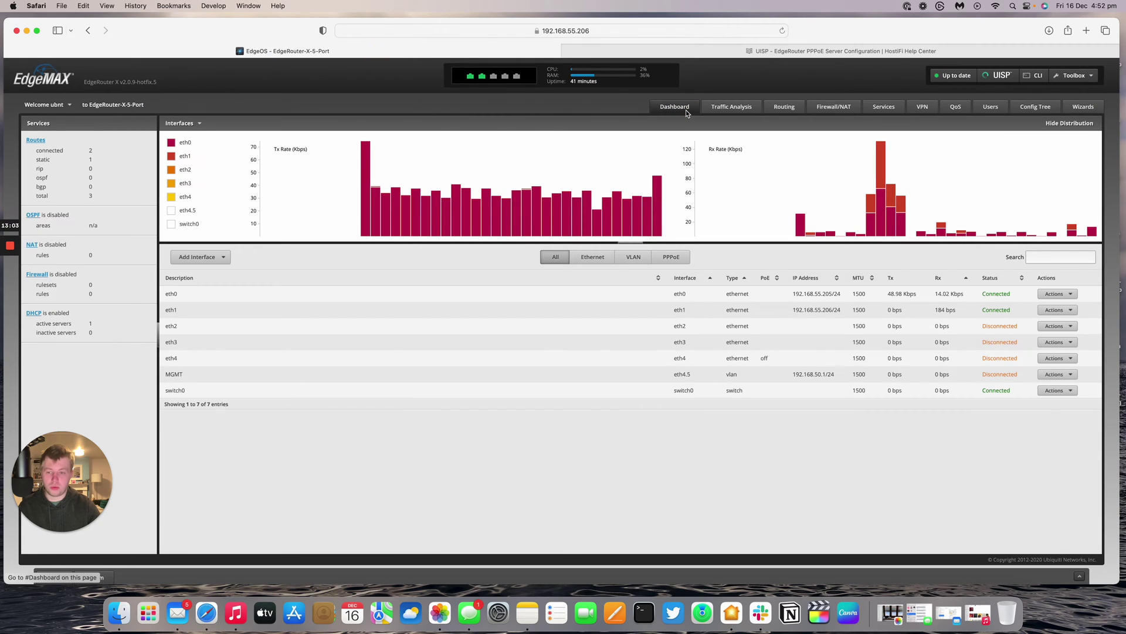
click(1053, 359)
click(1050, 382)
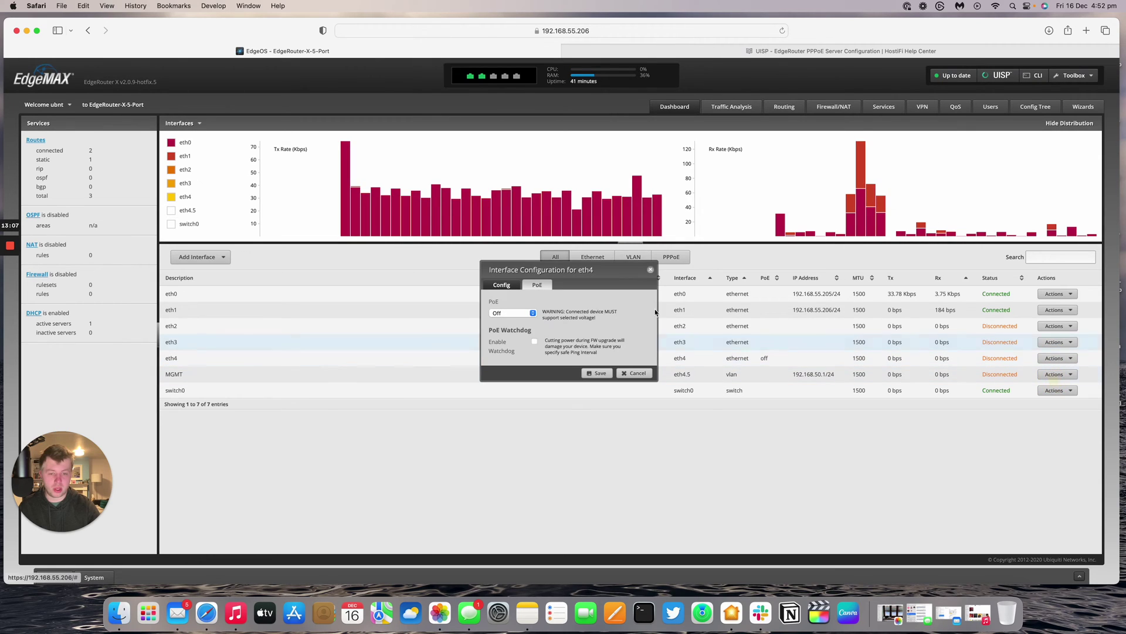
click(531, 313)
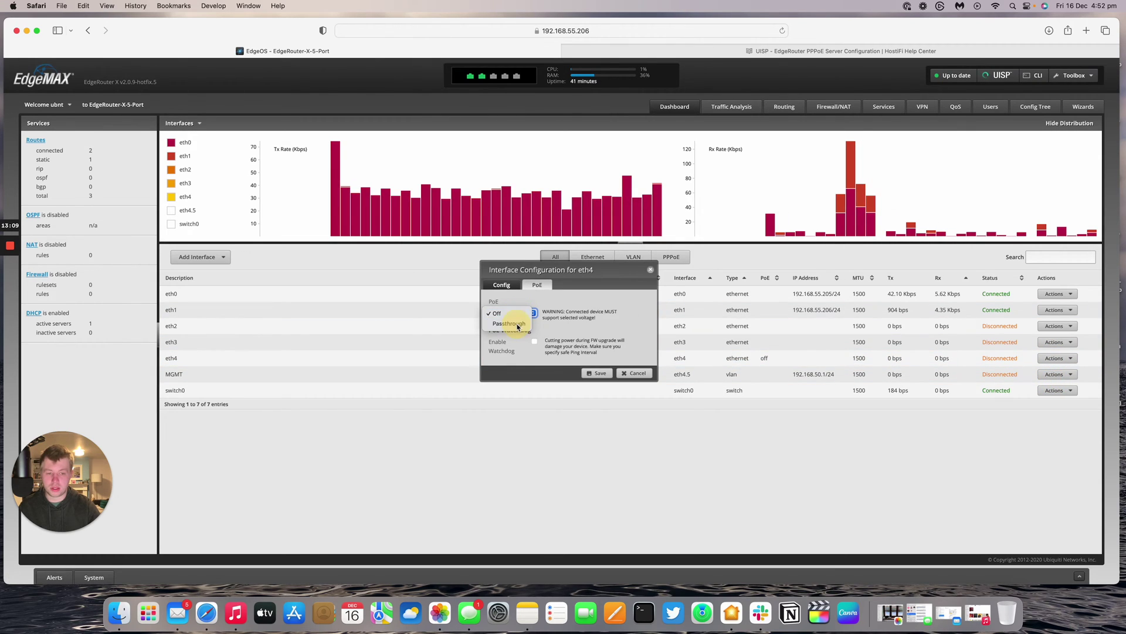
click(510, 324)
click(596, 367)
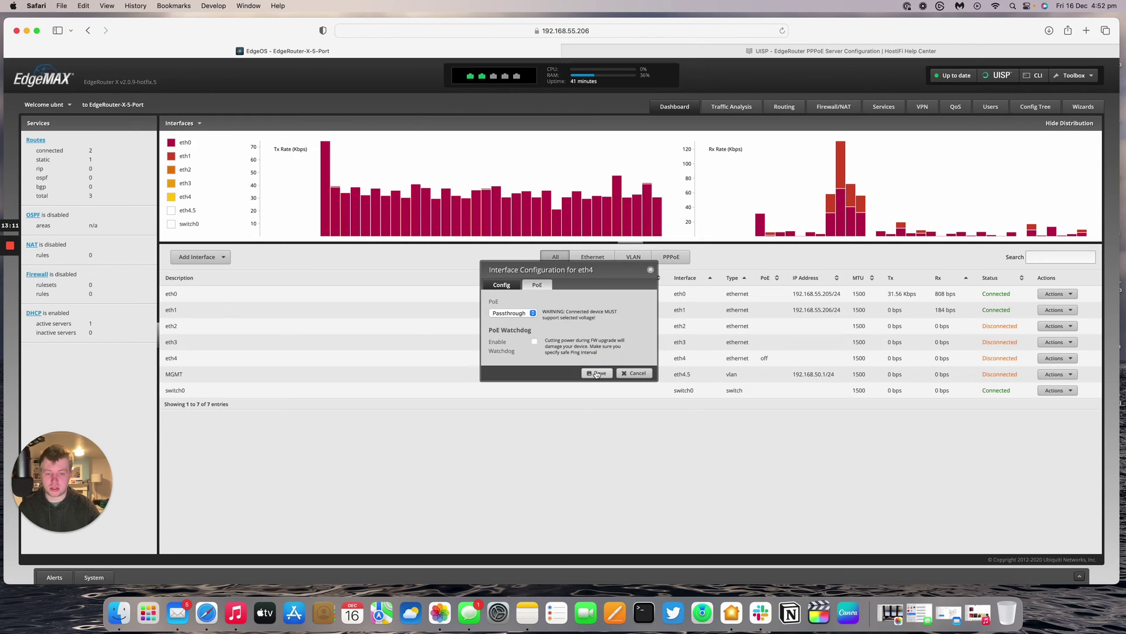
click(596, 373)
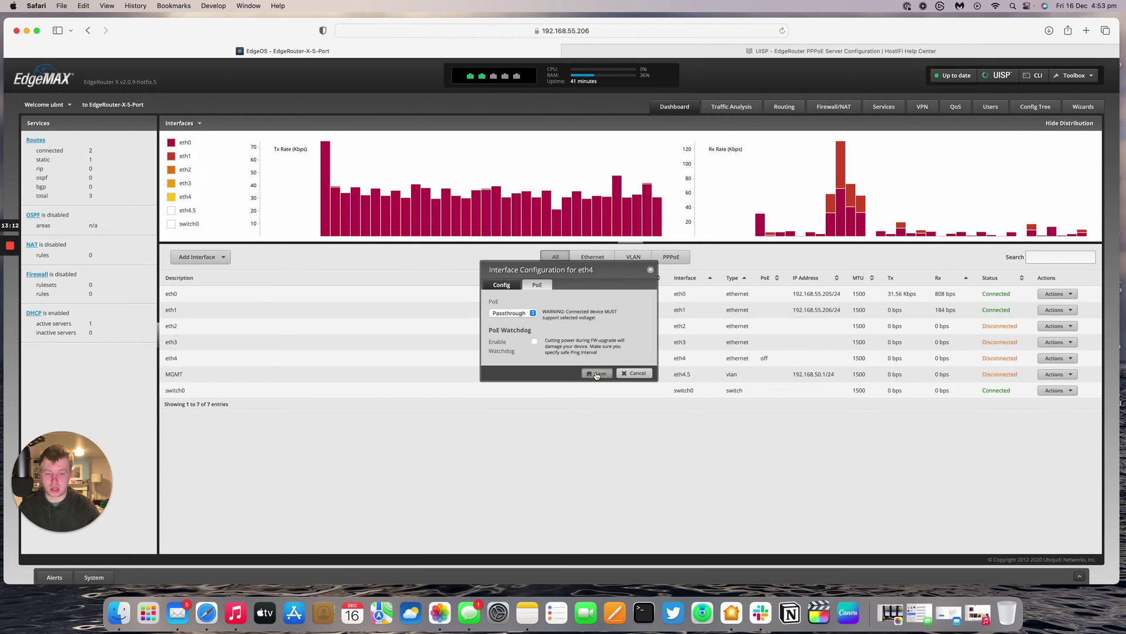
click(633, 380)
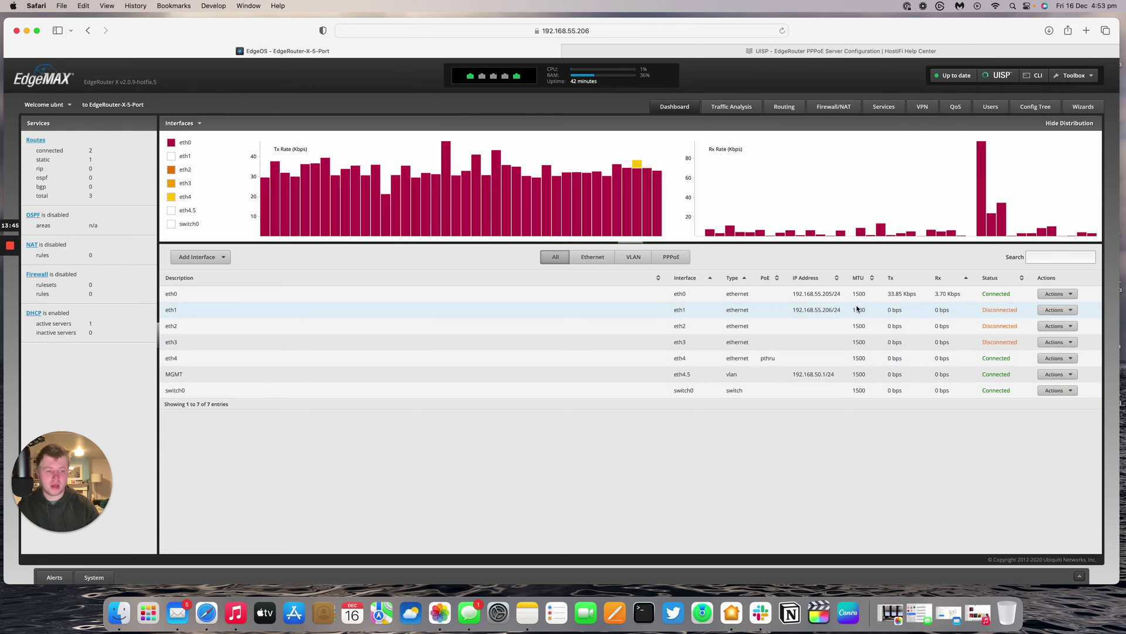
- Change eth1's address setting to No address and save it
click(1040, 312)
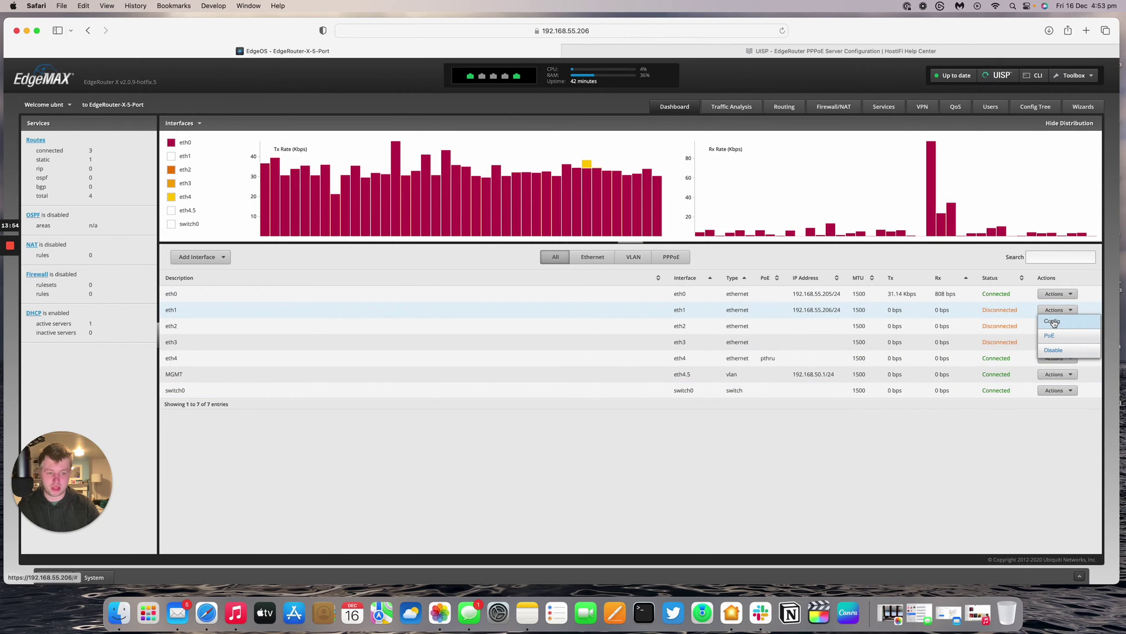
click(1053, 322)
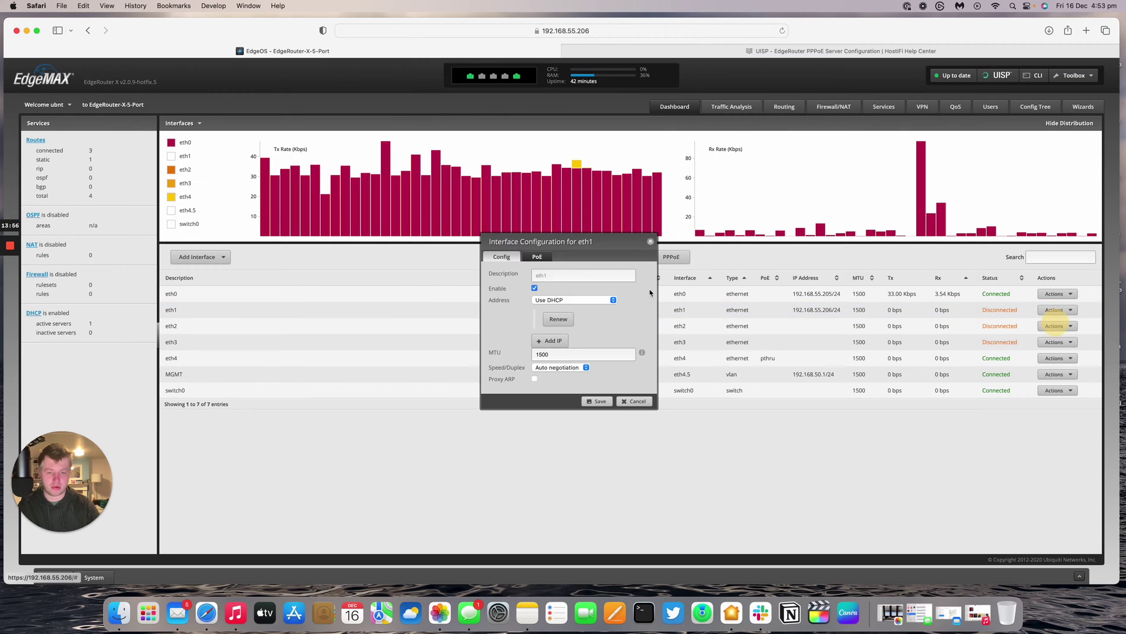
click(570, 301)
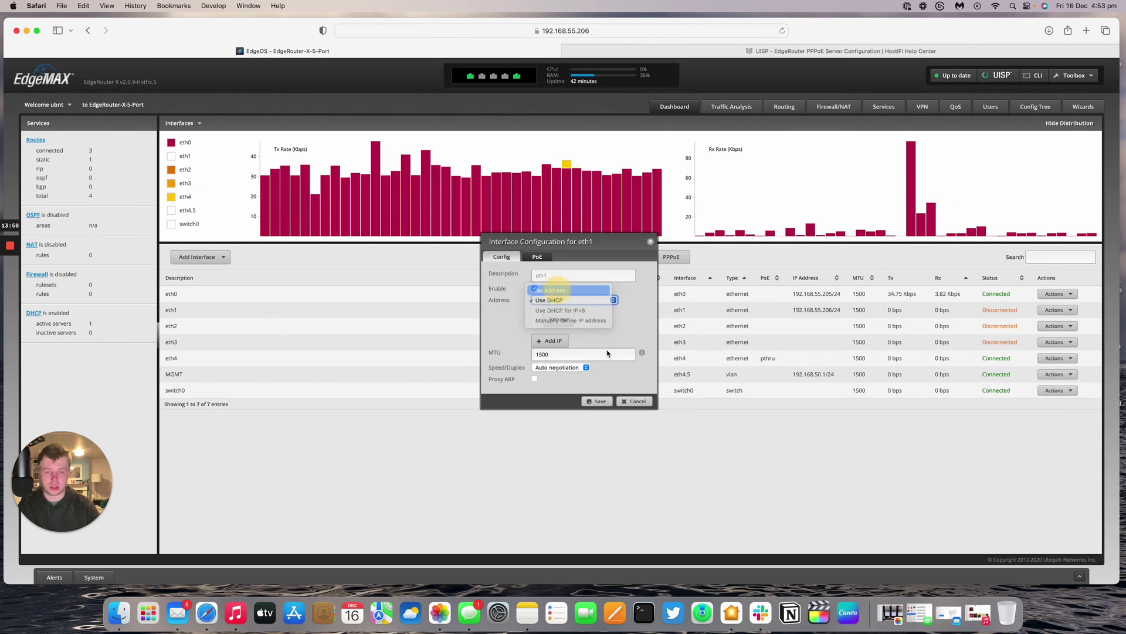
click(551, 289)
click(597, 401)
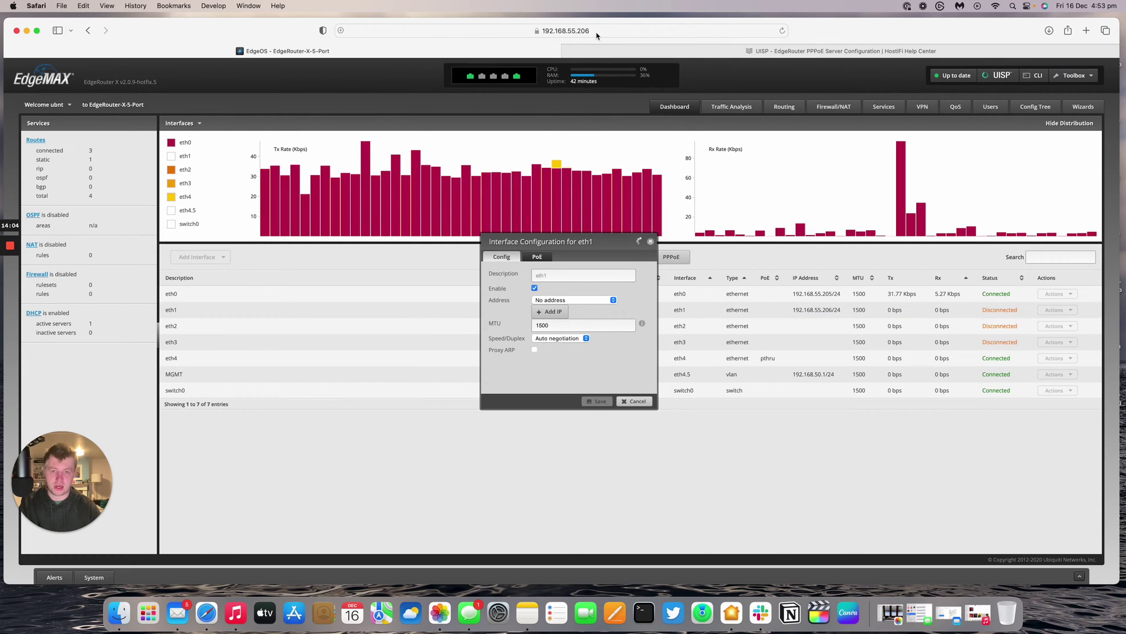
- Sign back in to the router at 192.168.55.205, declining Safari's offer to save the password
text(u)
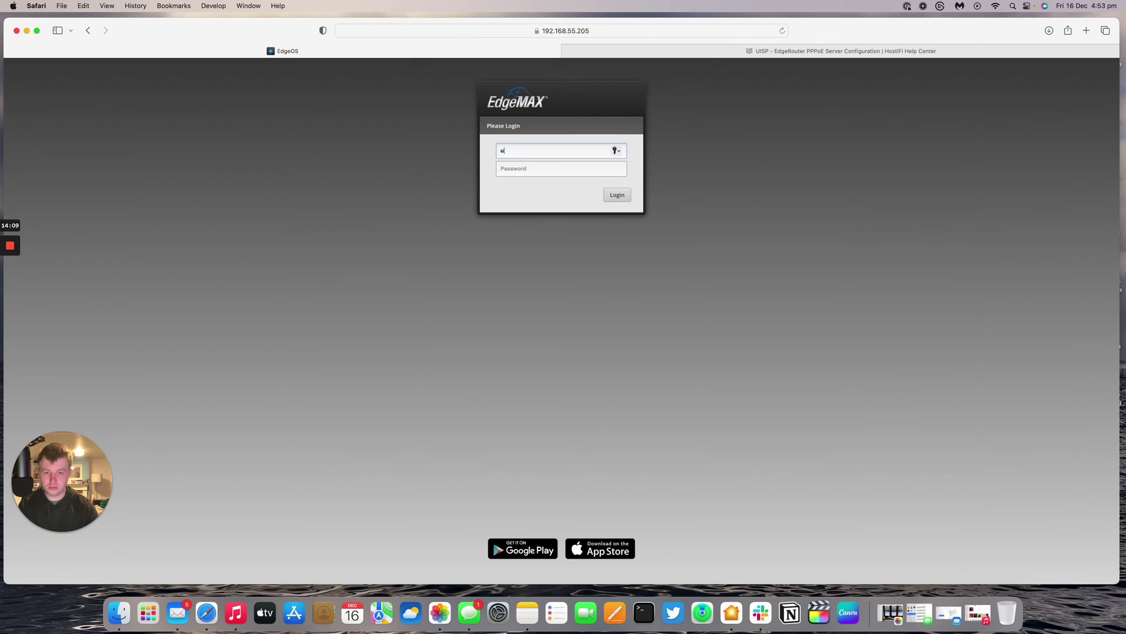
text(bnt)
key(Tab)
text(ubnt)
key(Return)
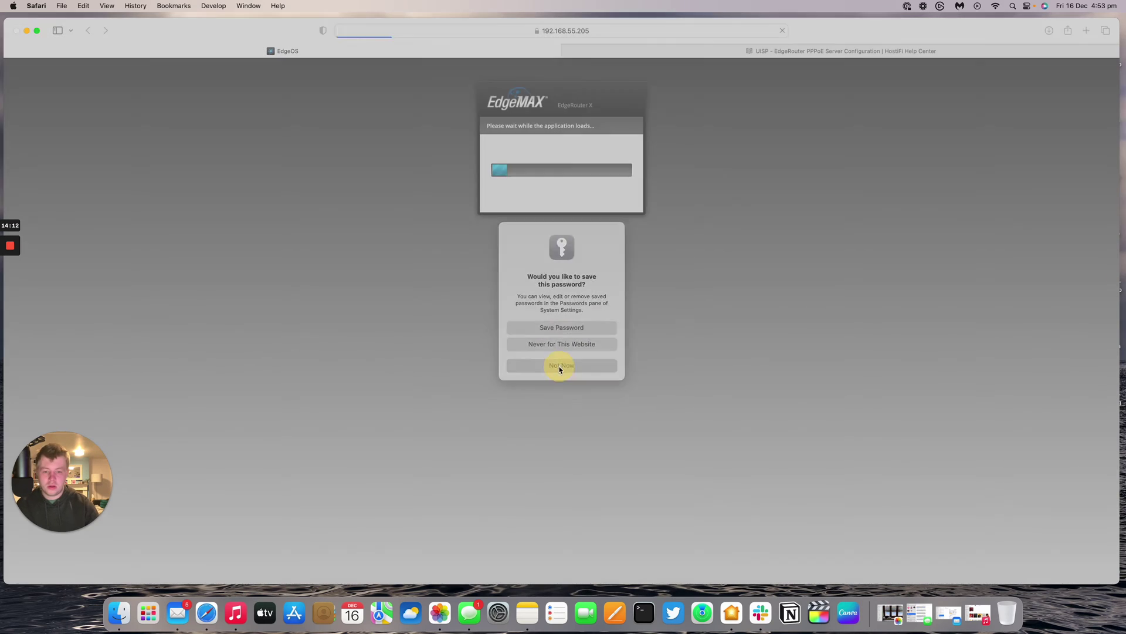
click(561, 366)
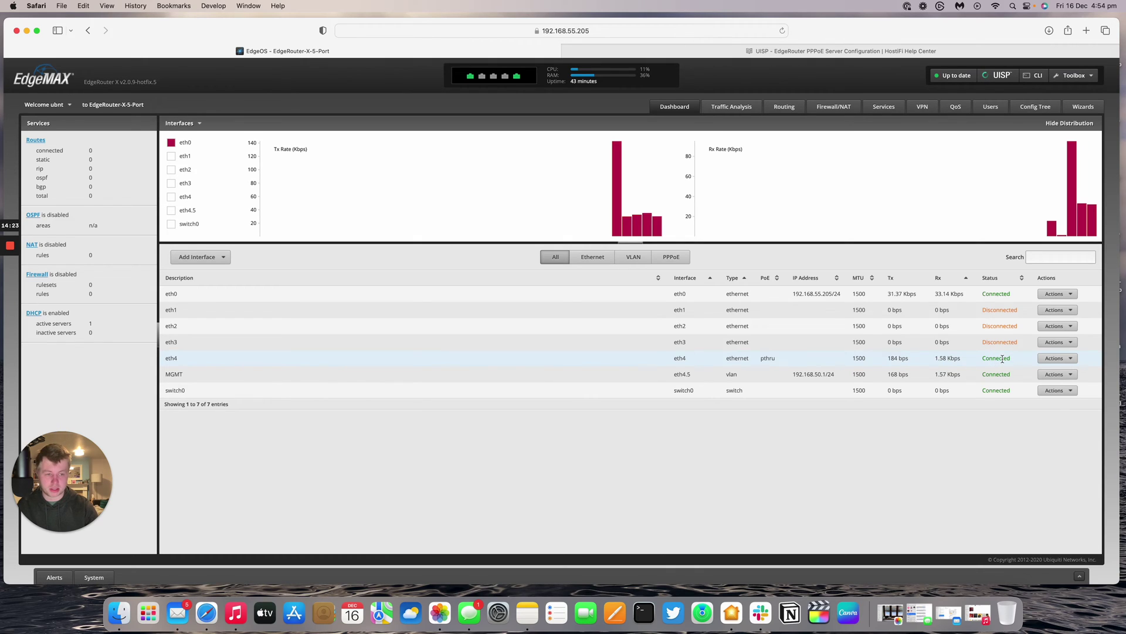
click(884, 106)
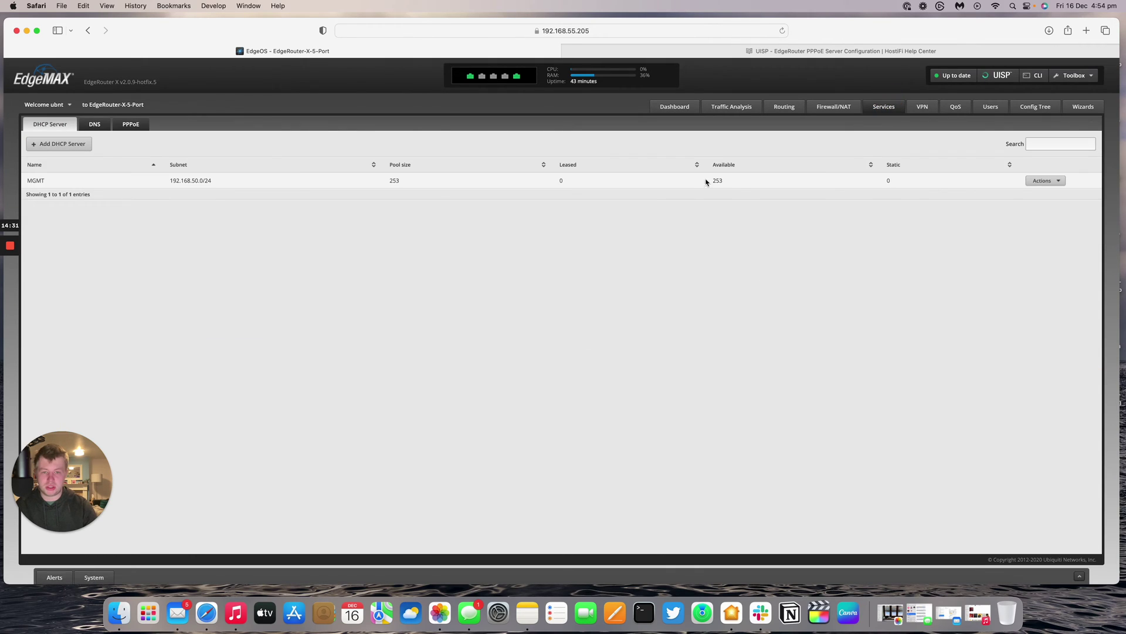
- View the MGMT DHCP server's leases and pick out the AP's address 192.168.50.2
click(1046, 181)
click(1047, 194)
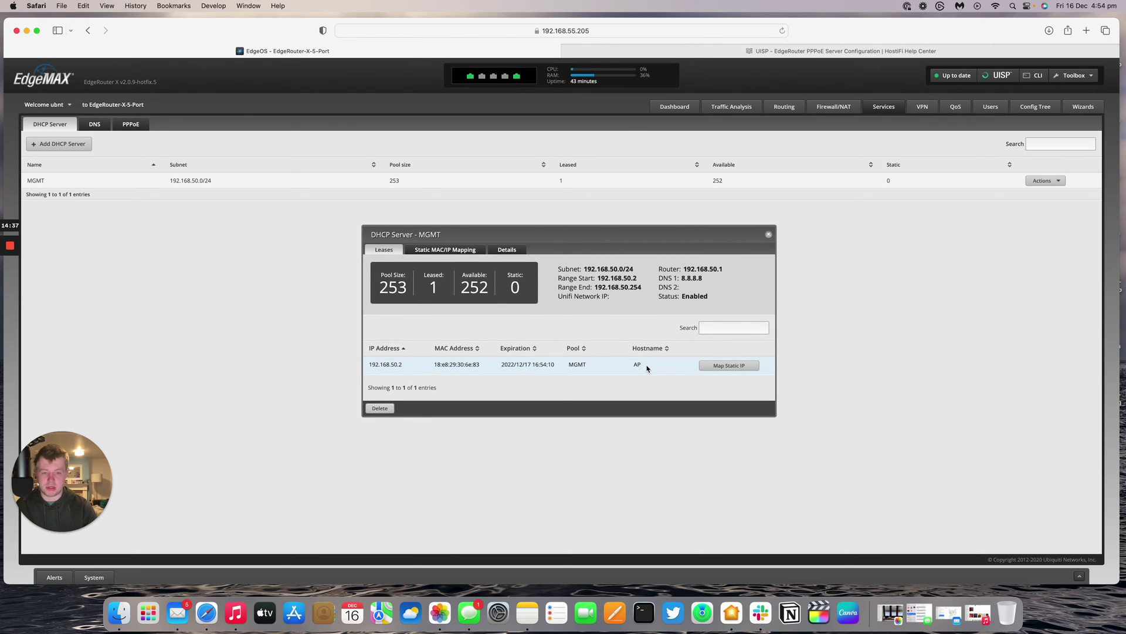
click(389, 364)
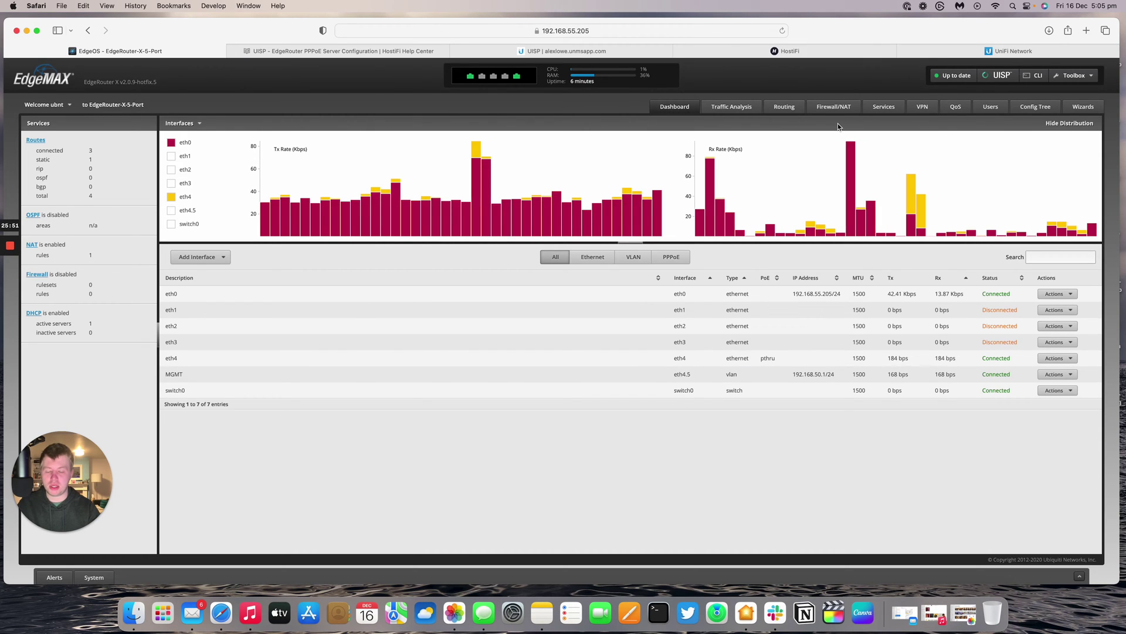
- Check the access point's details in UISP, then return to the EdgeRouter-X-5-Port tab
click(588, 51)
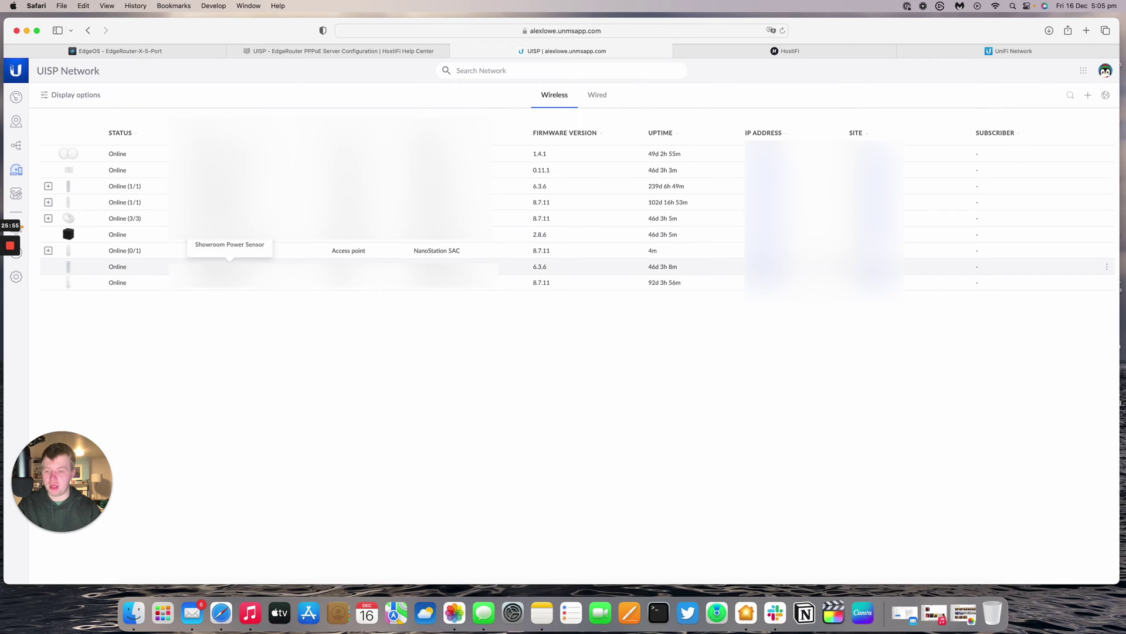
click(266, 259)
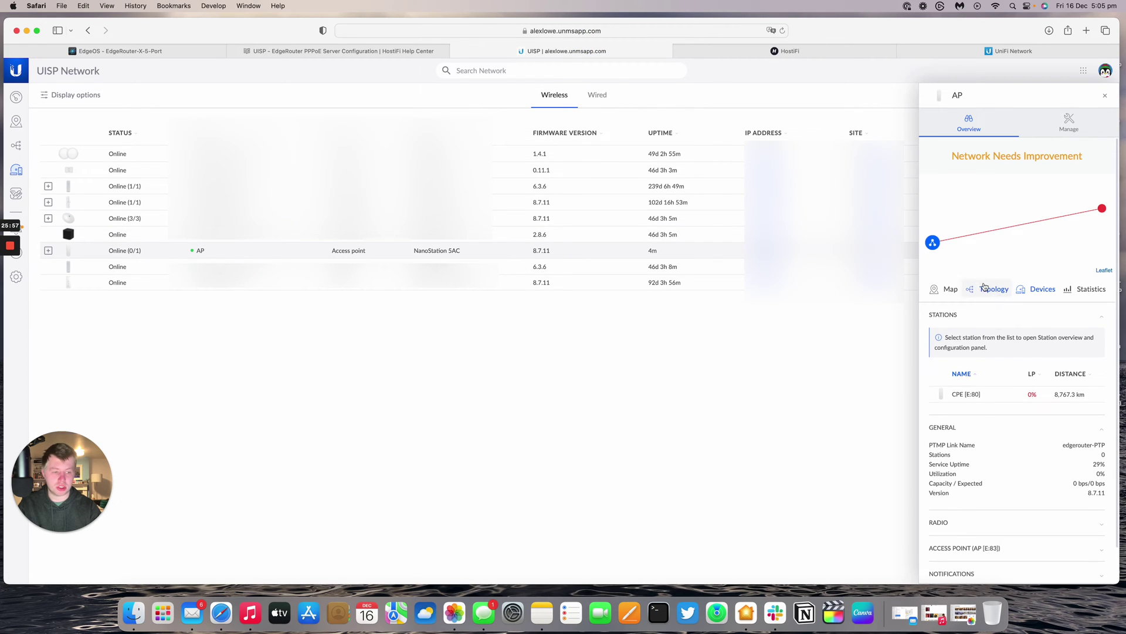
click(114, 51)
- Inspect the WAN NAT rule's configuration, confirming outbound interface eth0, and cancel without changes
click(834, 107)
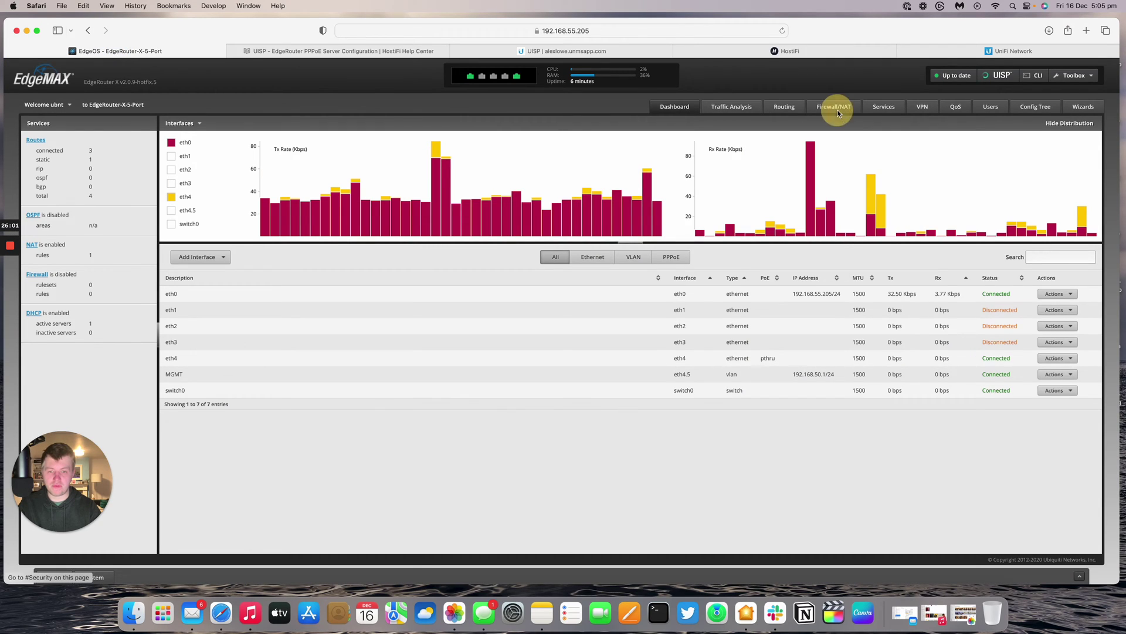
click(167, 125)
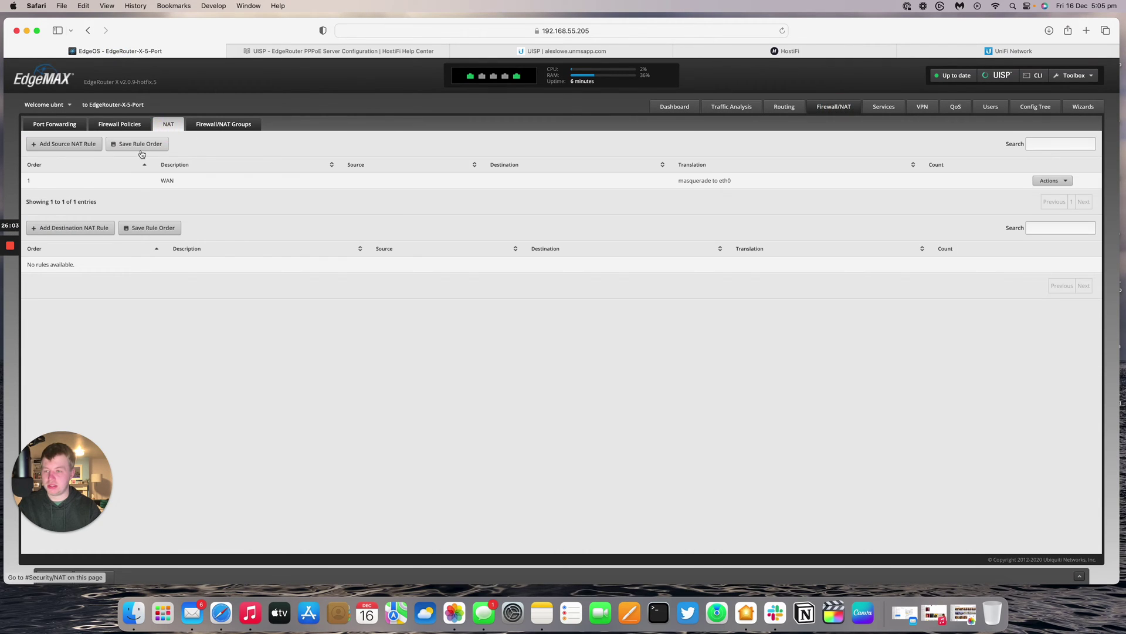
click(1050, 181)
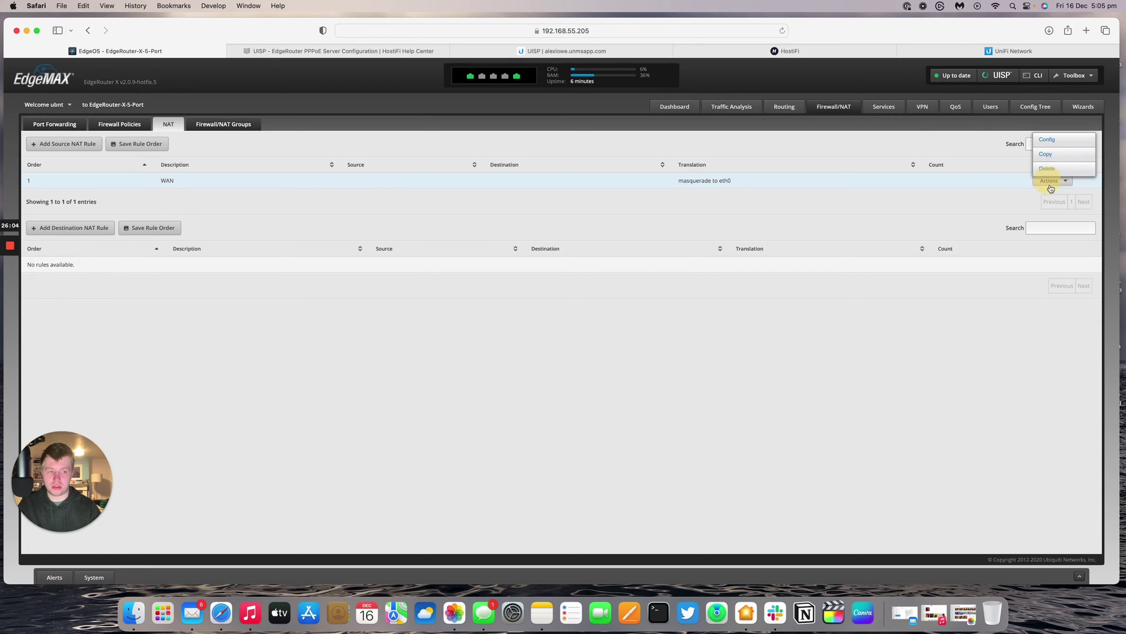
click(1047, 144)
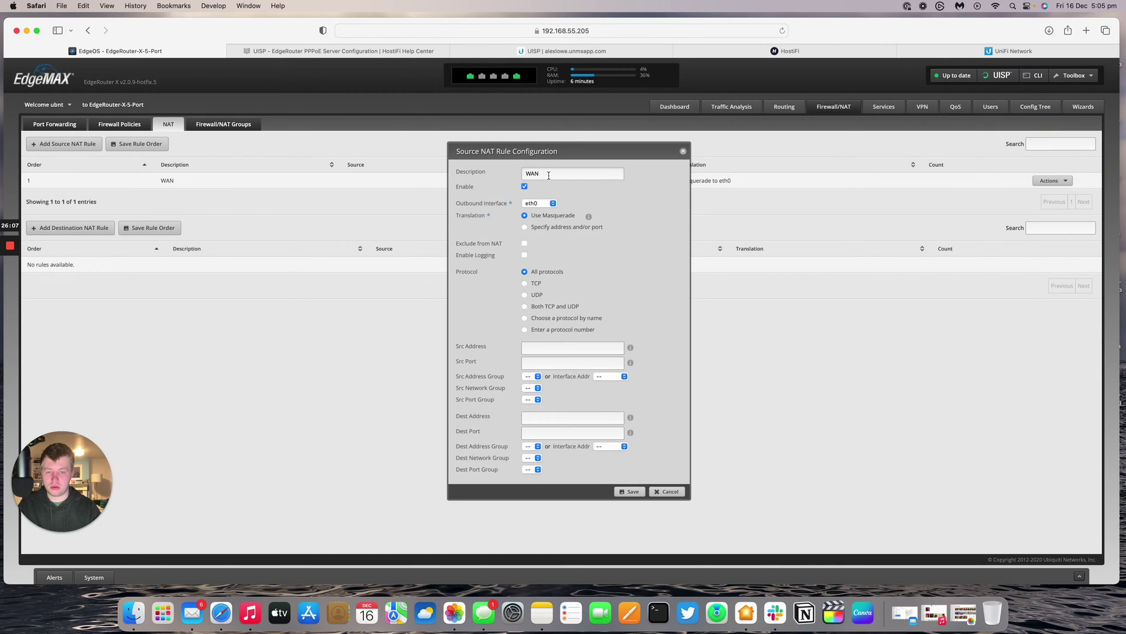
mouse_move(548, 174)
mouse_down()
mouse_move(537, 172)
mouse_move(535, 190)
mouse_up()
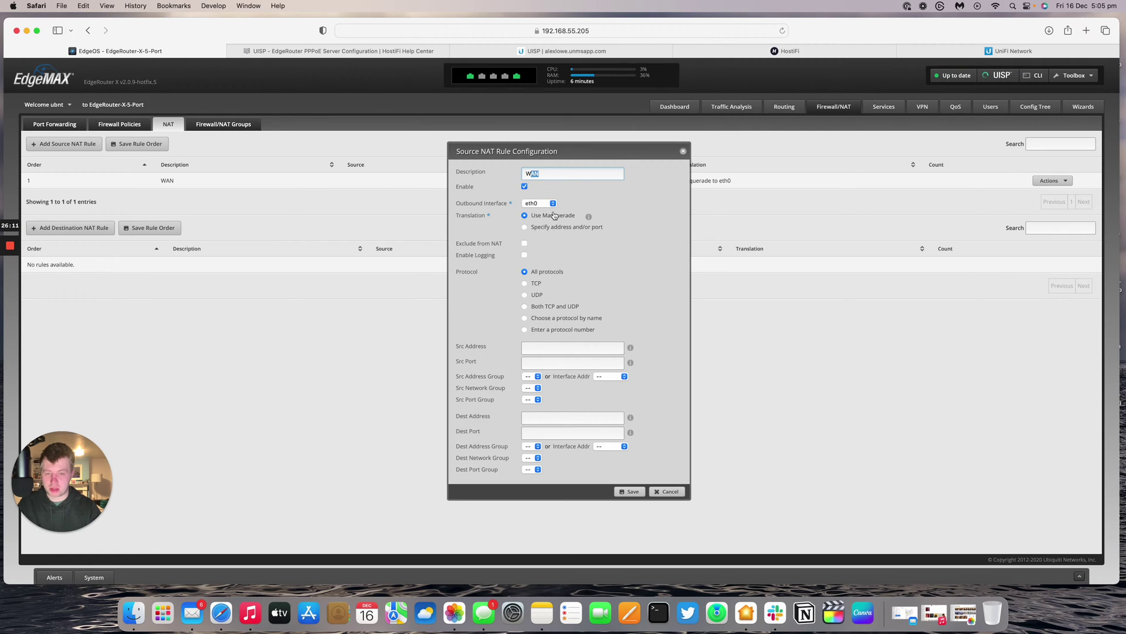
click(550, 204)
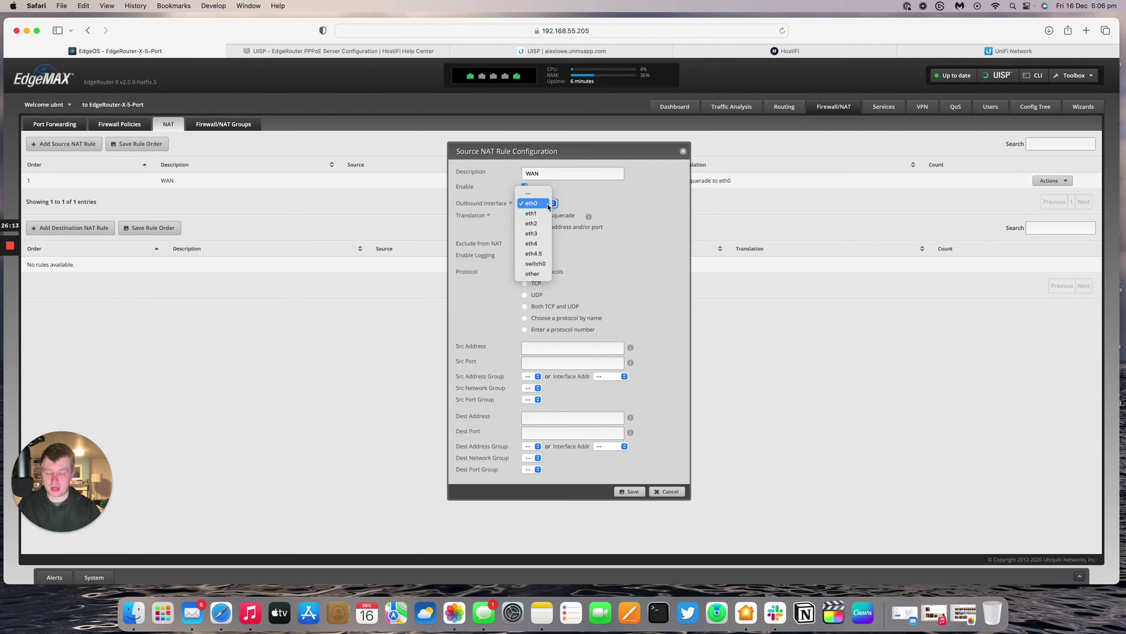
click(598, 294)
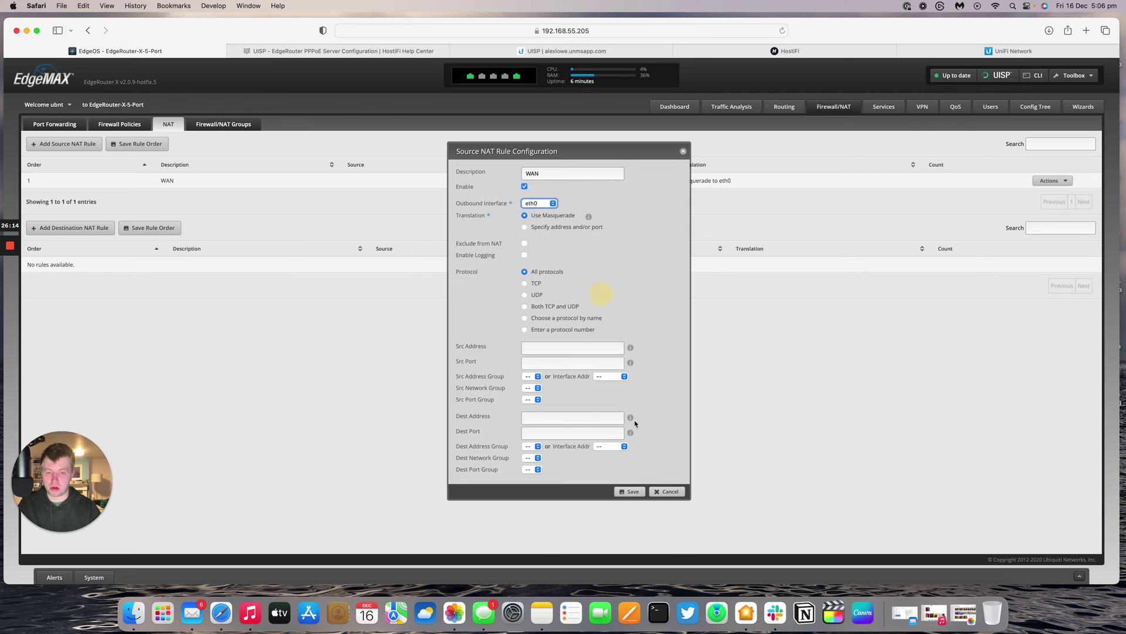
click(666, 491)
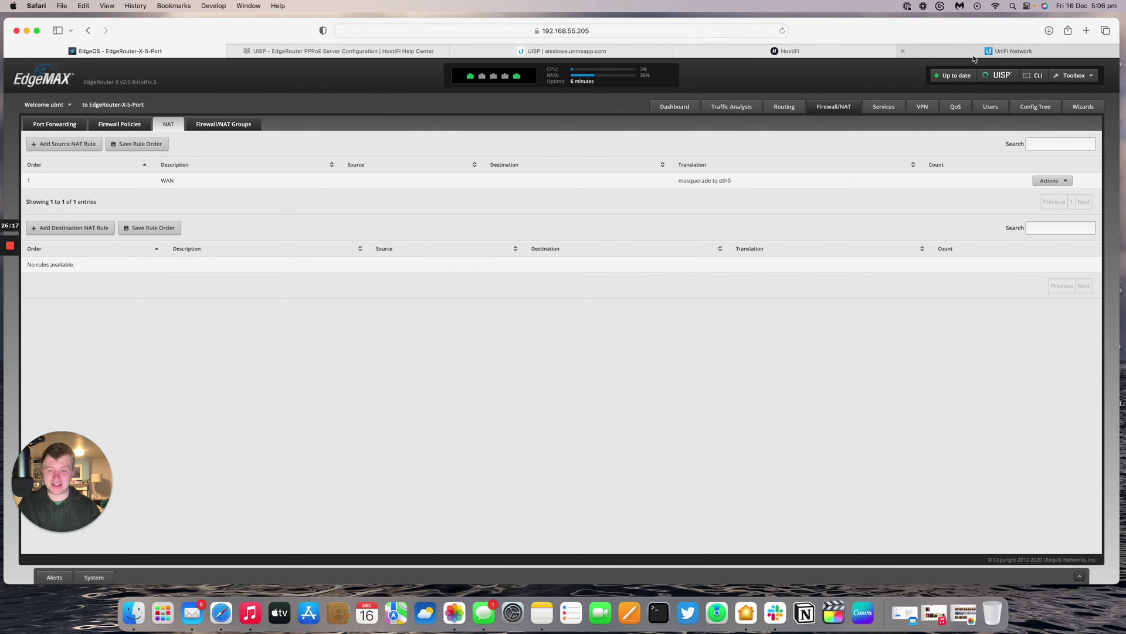
click(690, 104)
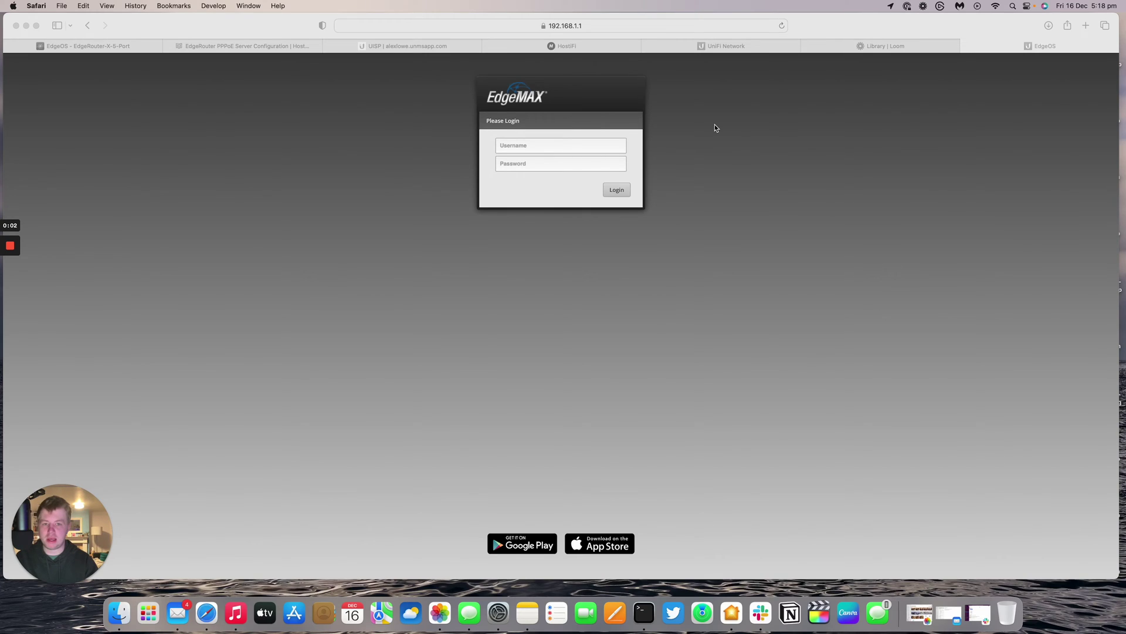
- Log in to the router at 192.168.1.1 with the default username and password
click(566, 145)
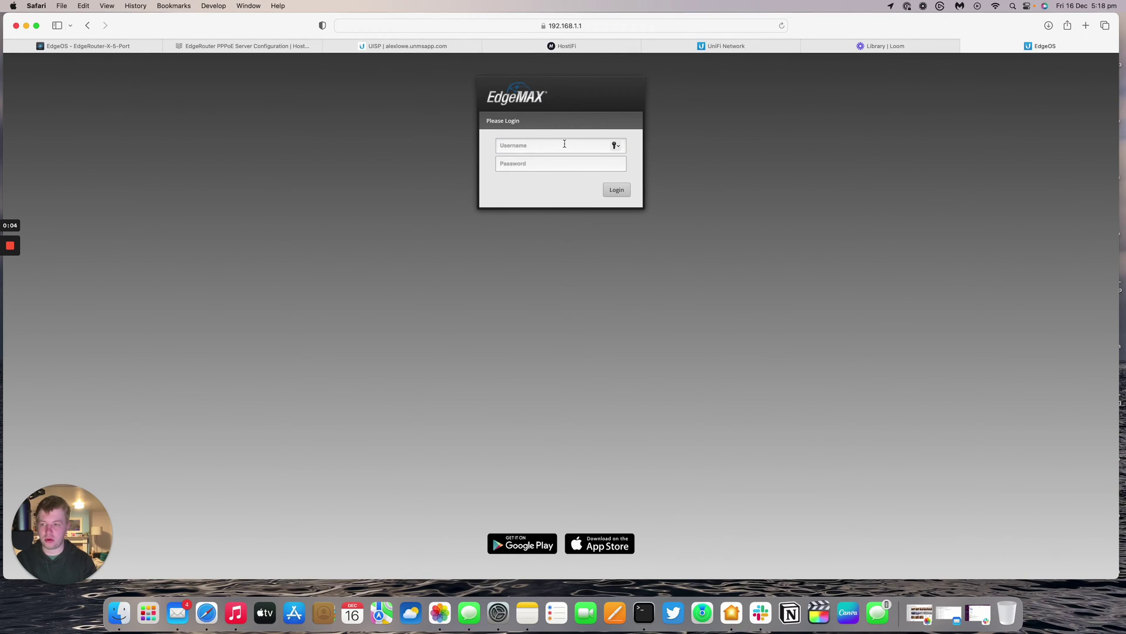
text(ubnt)
key(Tab)
text(ubnt)
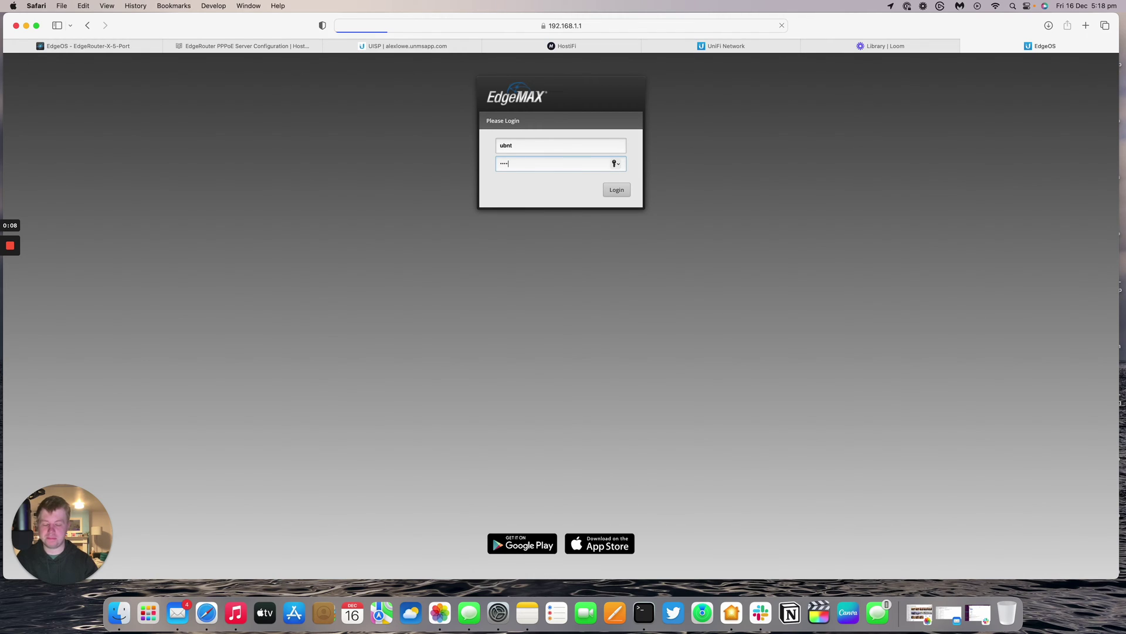
key(Return)
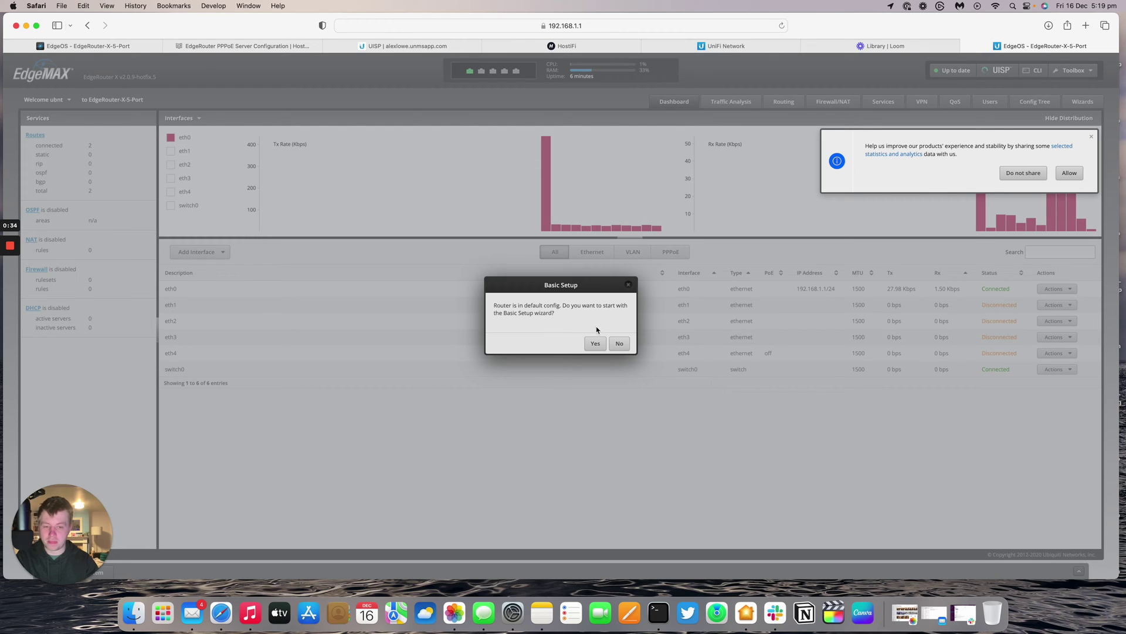
- Accept the Basic Setup wizard and choose eth4 as the internet port
click(593, 345)
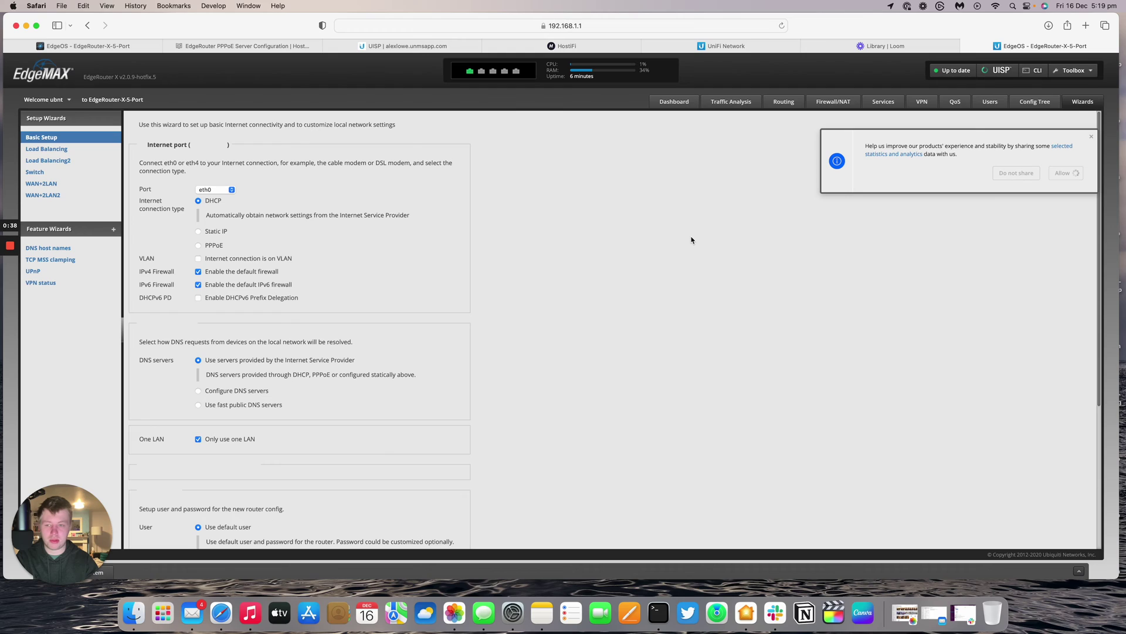
click(227, 194)
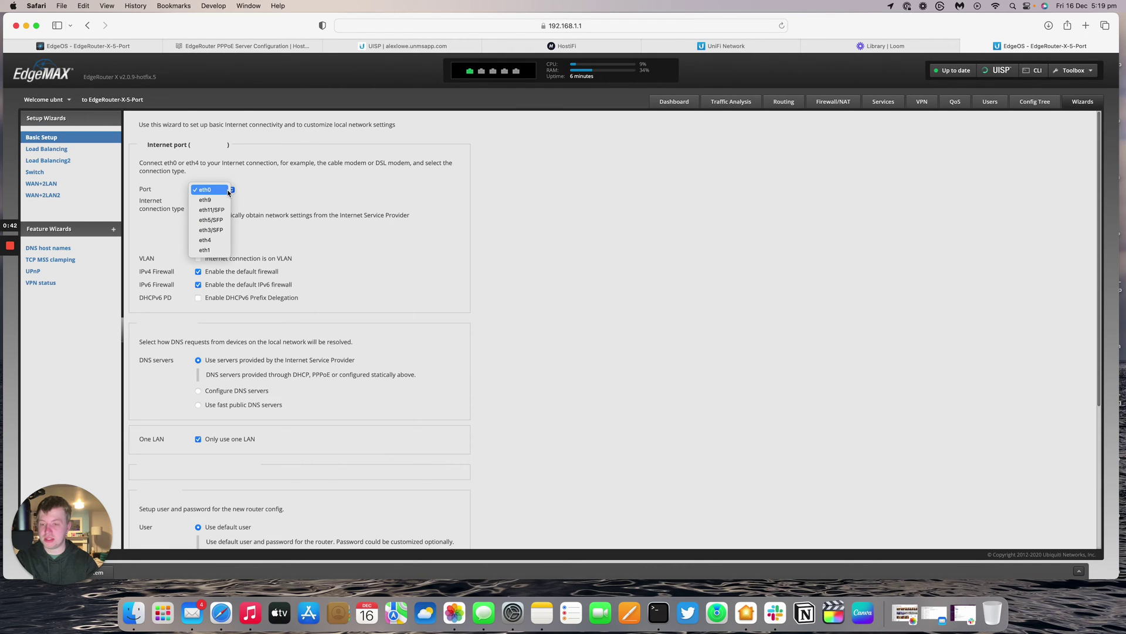
click(206, 240)
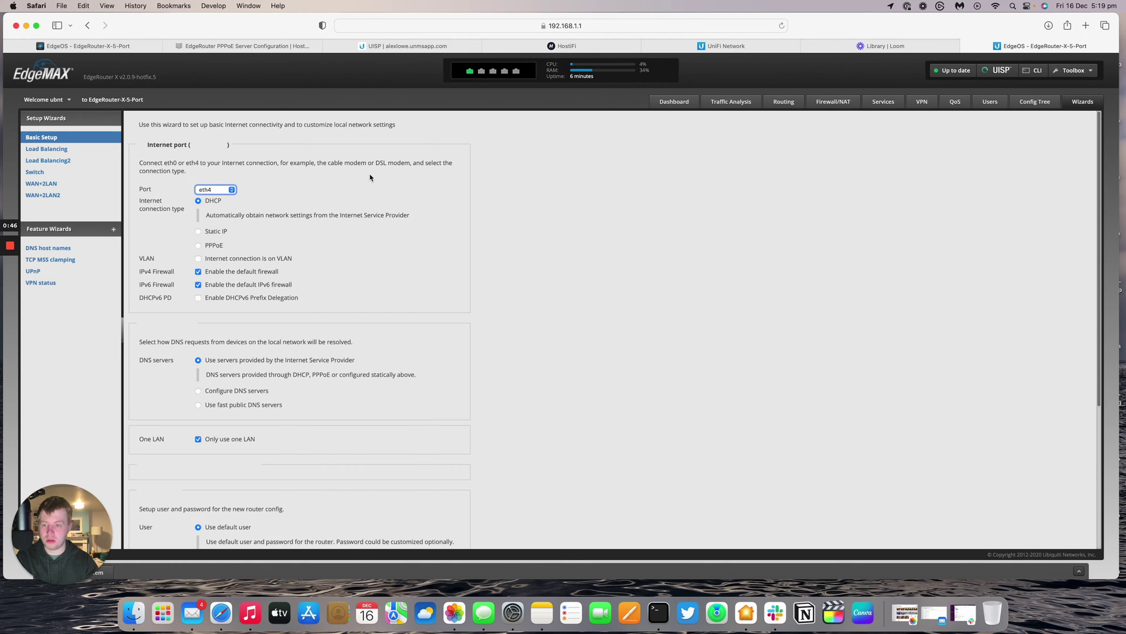
click(673, 102)
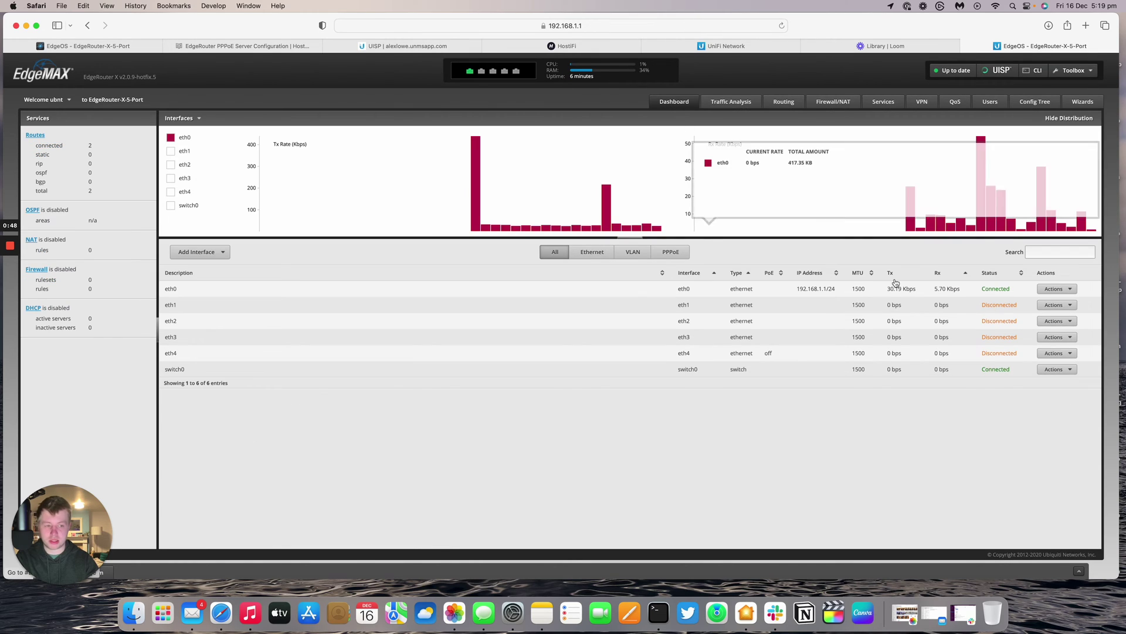
- Set eth4's PoE output to Passthrough in its interface configuration and confirm the power warning
click(1040, 355)
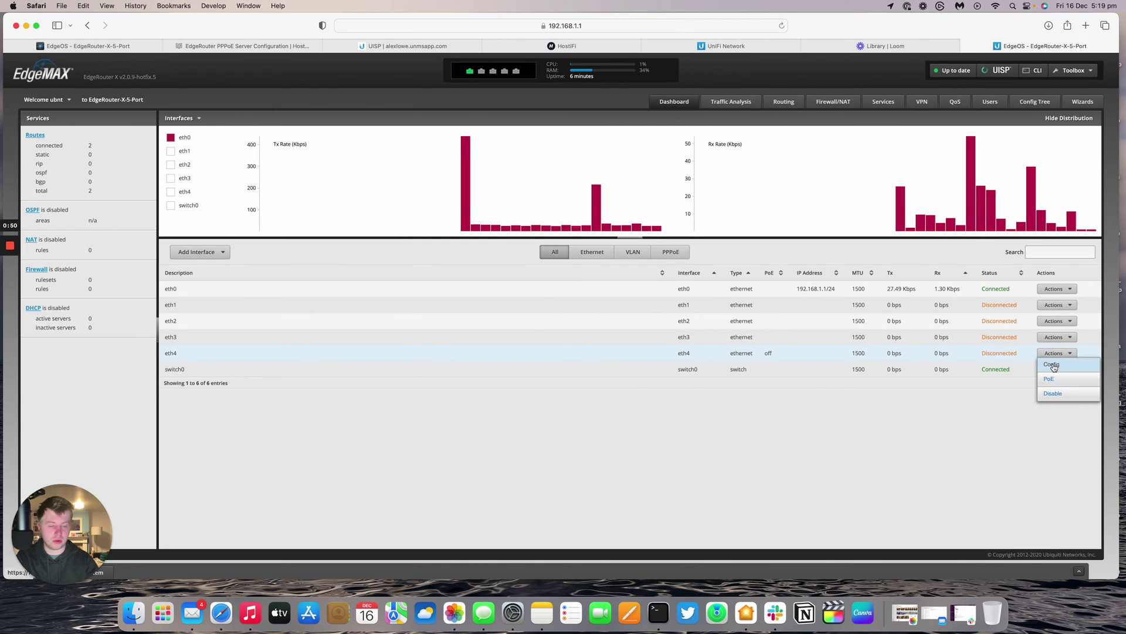
click(1055, 367)
click(562, 308)
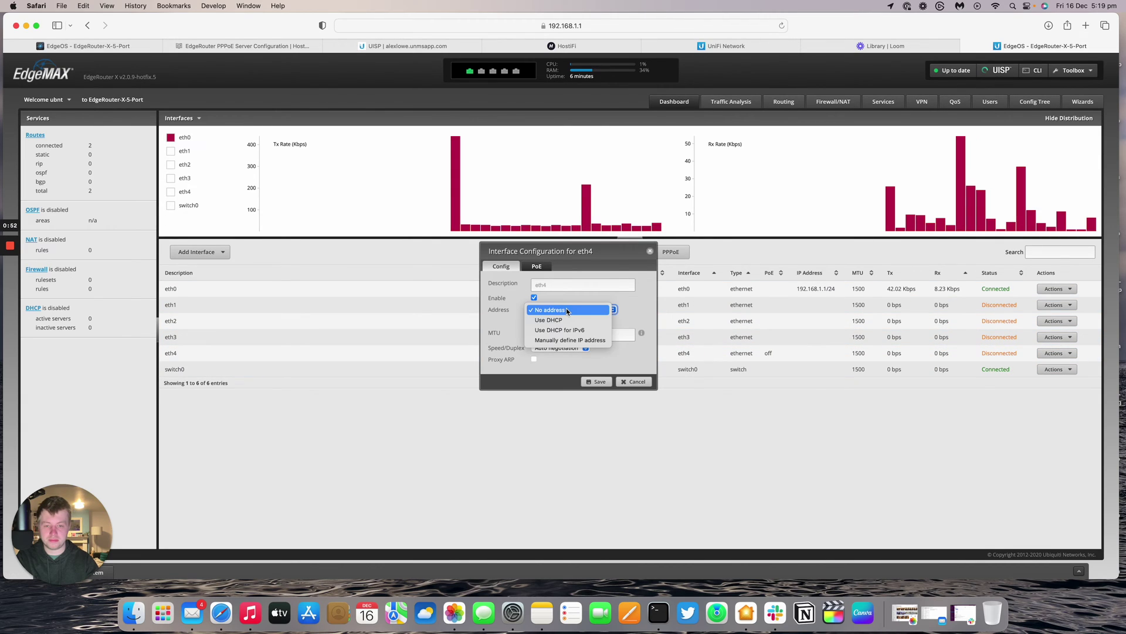
click(536, 266)
click(537, 266)
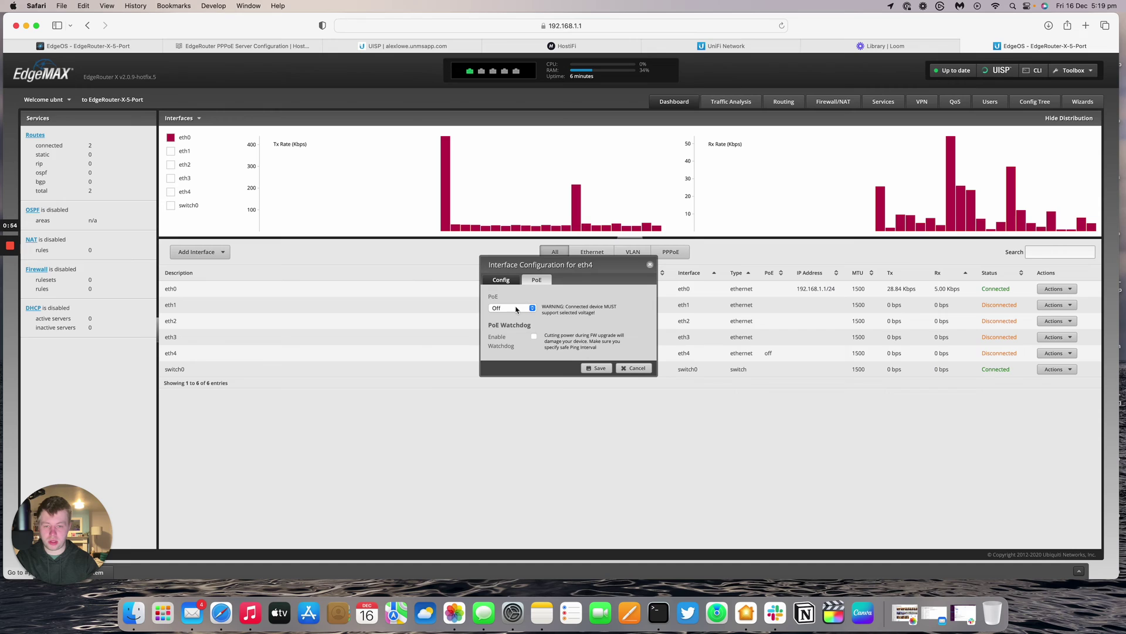
click(508, 307)
click(508, 318)
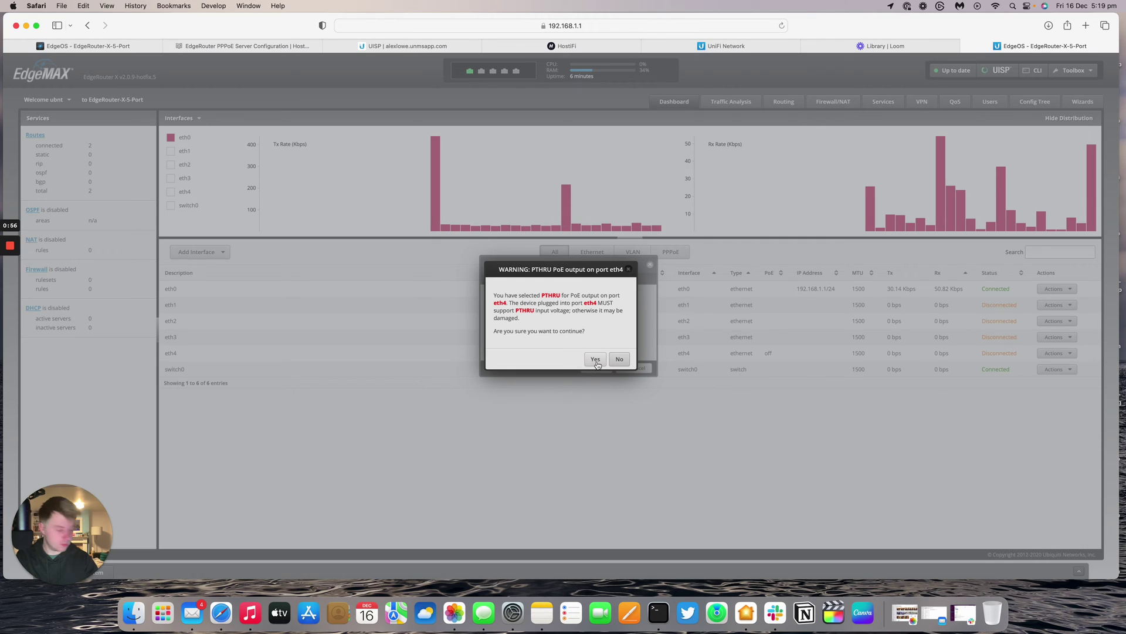
click(595, 360)
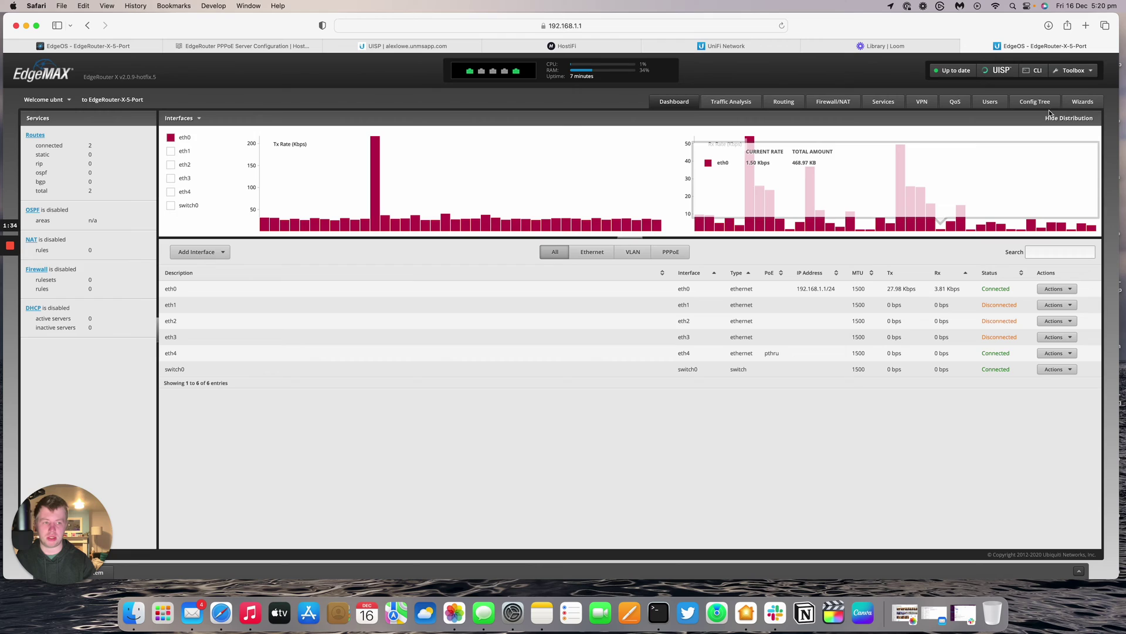
click(1081, 102)
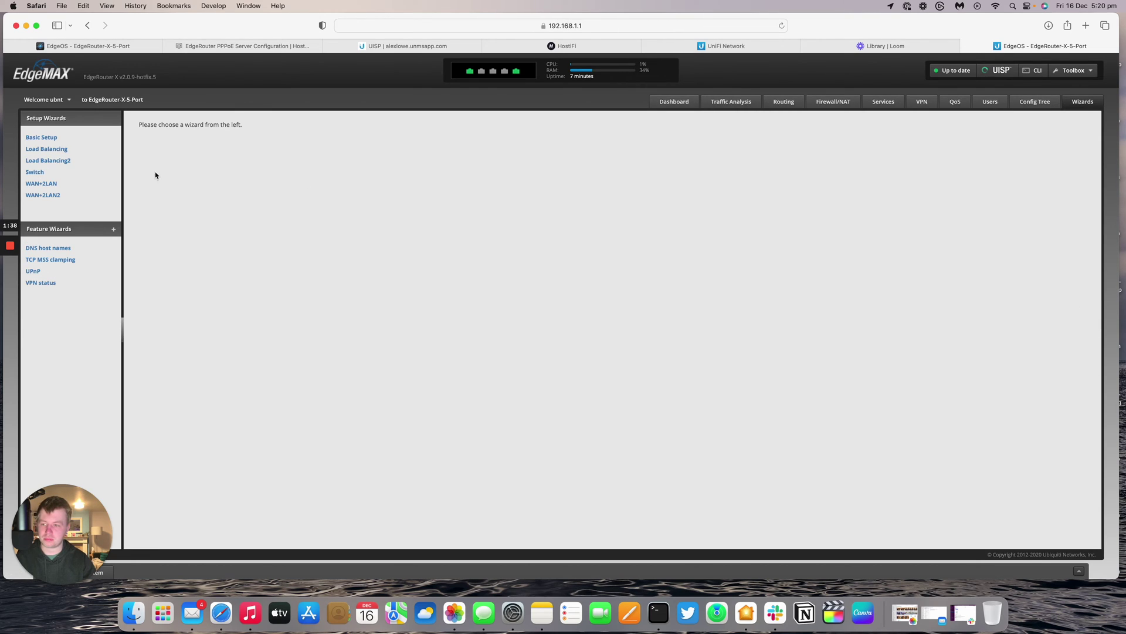
- Start the Basic Setup wizard with eth4 as the internet port using PPPoE
click(46, 137)
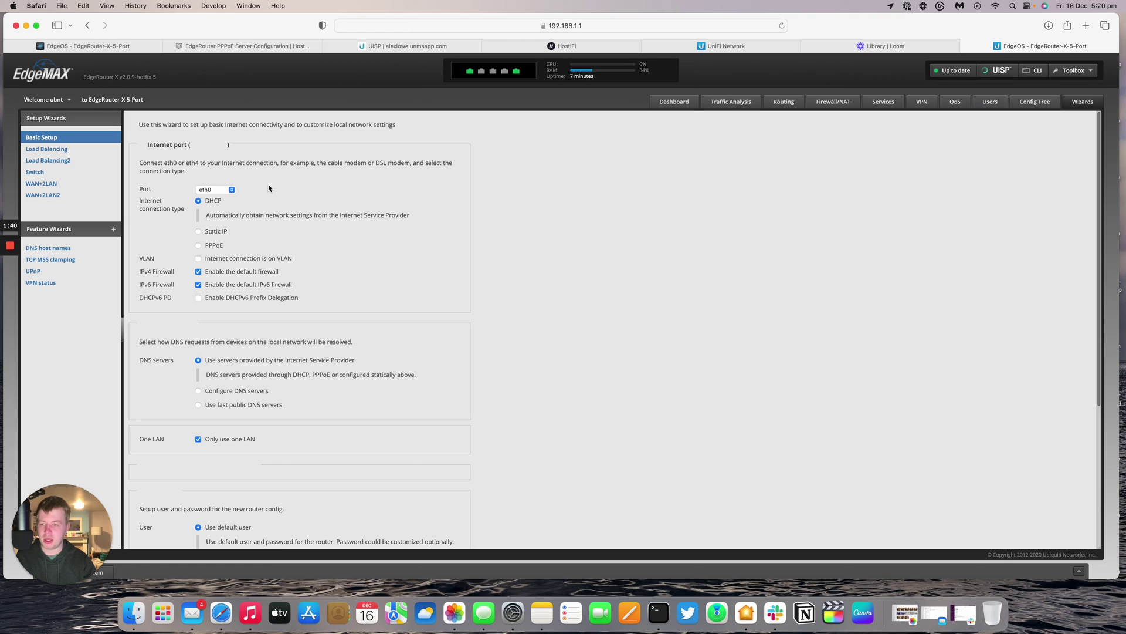
click(220, 191)
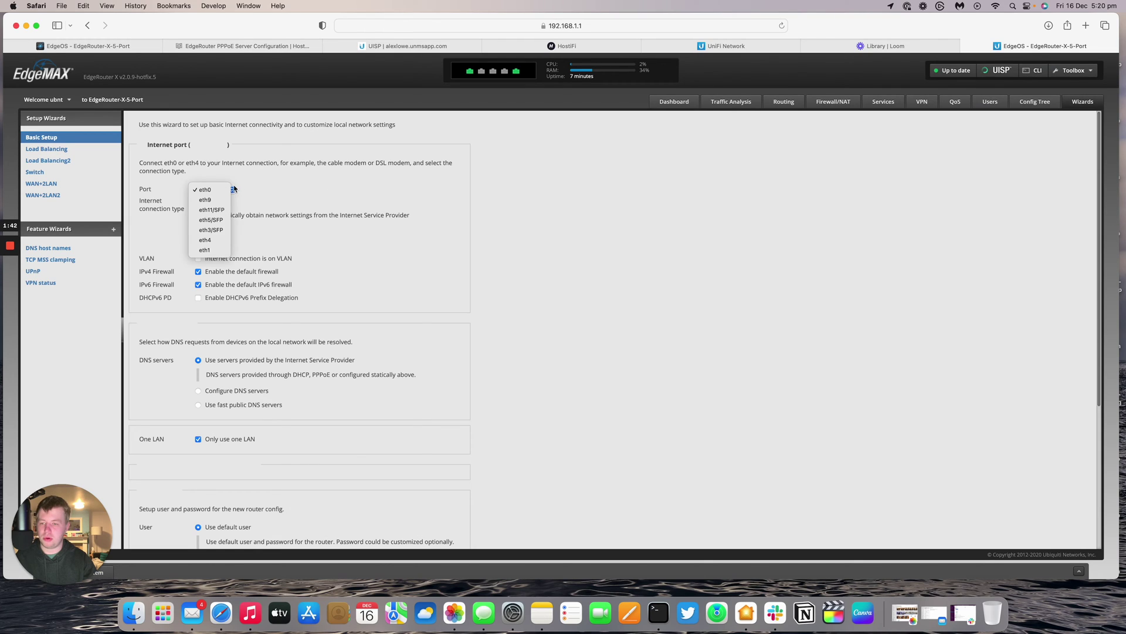
click(221, 239)
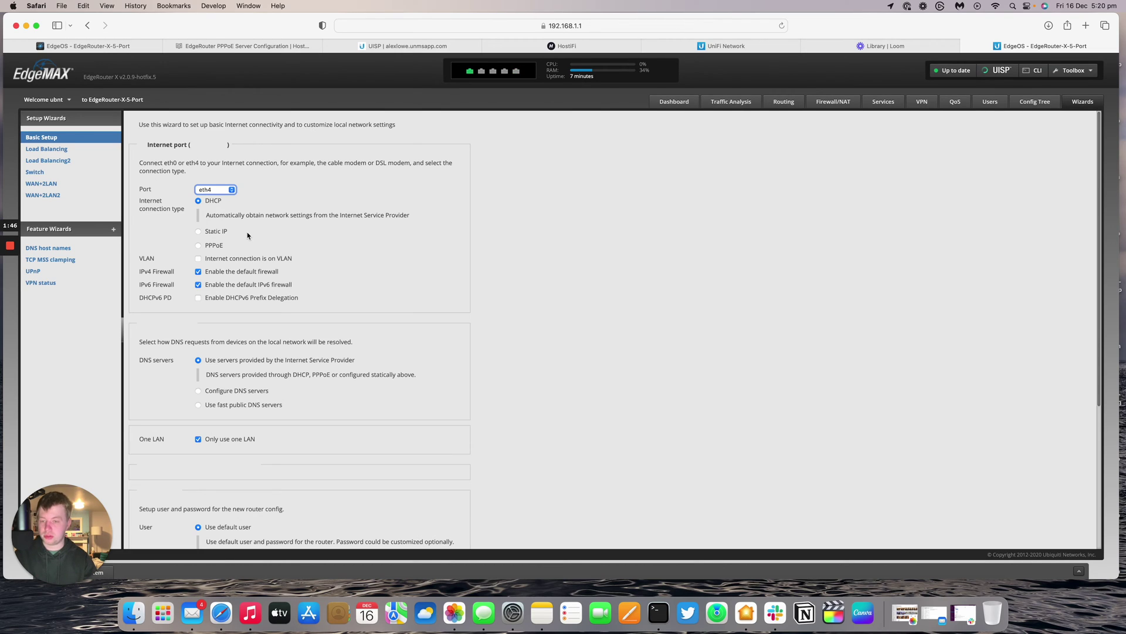
click(219, 247)
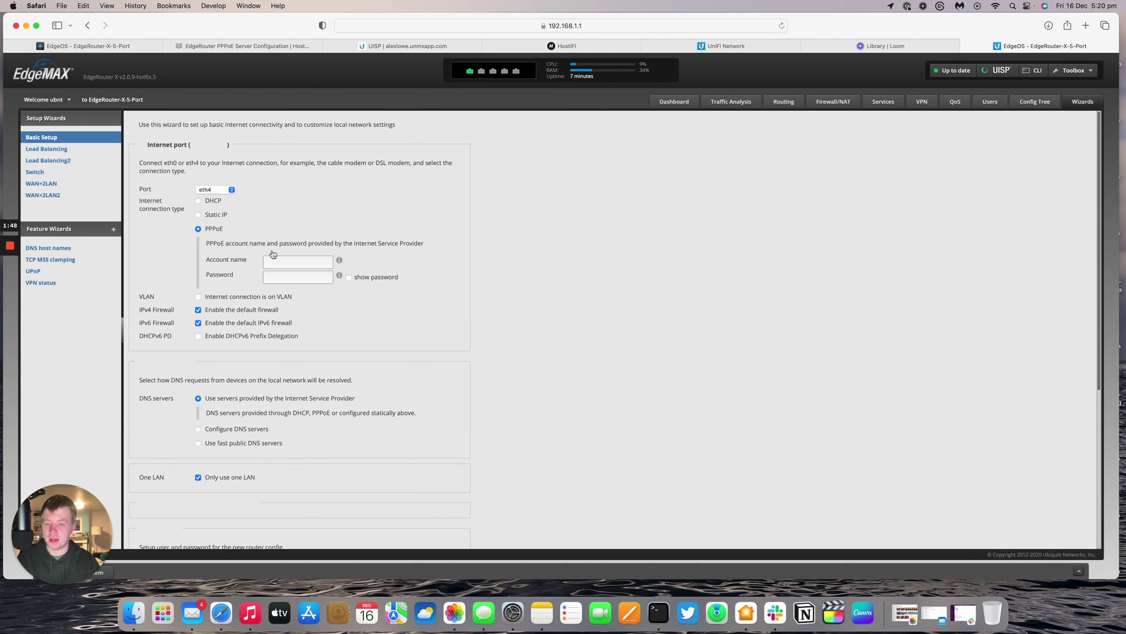
- Enter the PPPoE account name and password
click(296, 255)
click(296, 256)
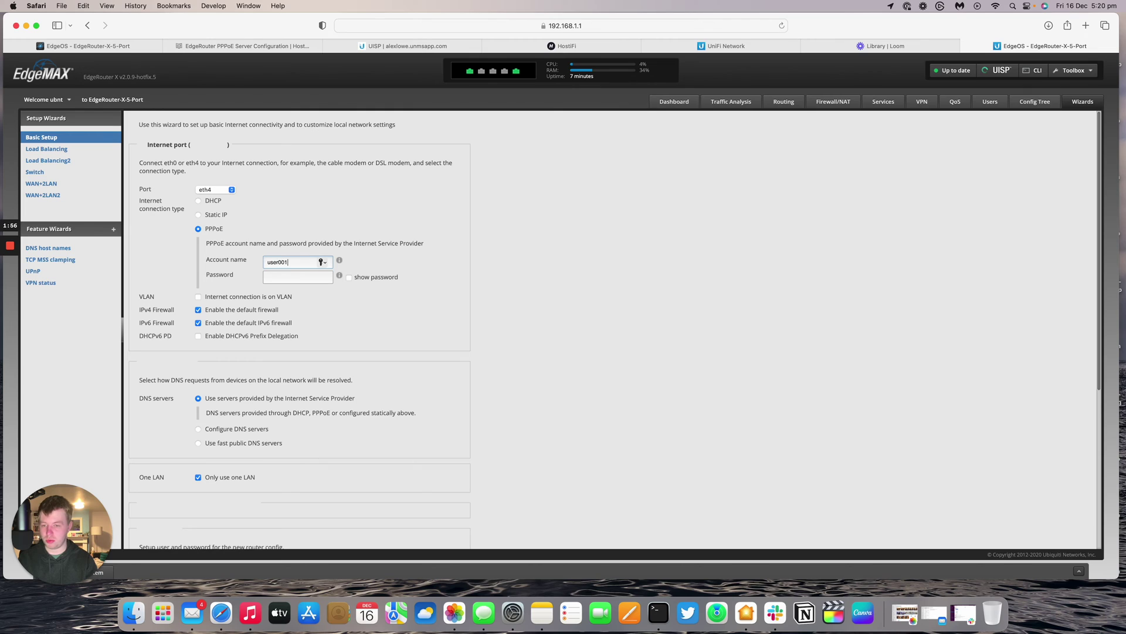
key(Tab)
text(pass)
click(420, 288)
- Choose to keep the router's existing users and passwords, reviewing the rest of the wizard
scroll(420, 287, down, 1)
scroll(420, 288, down, 5)
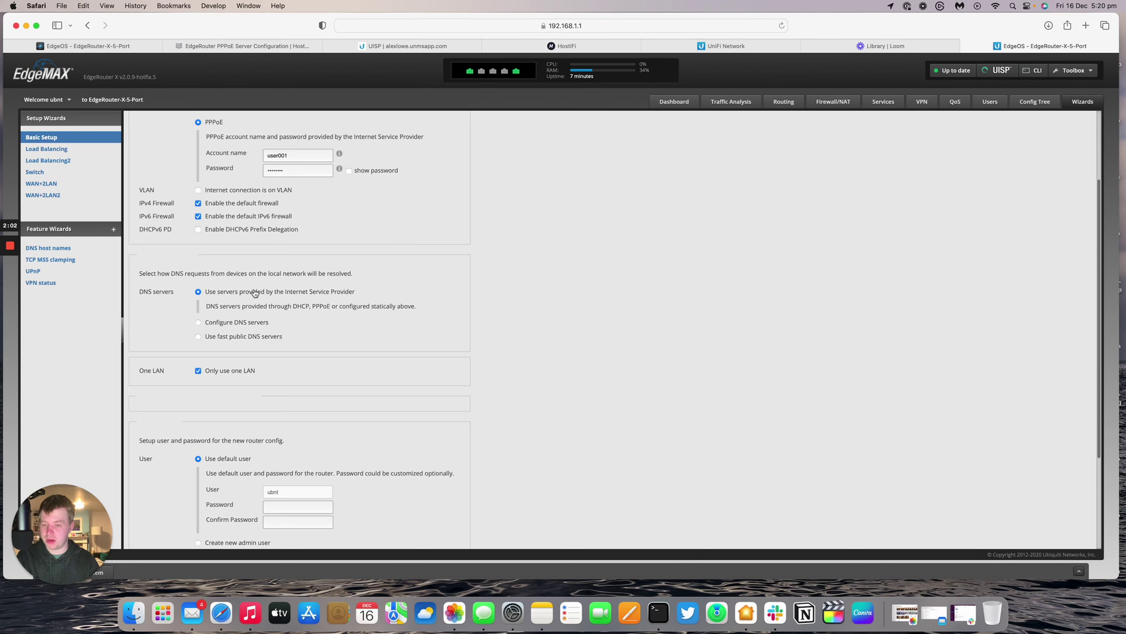
scroll(255, 293, down, 7)
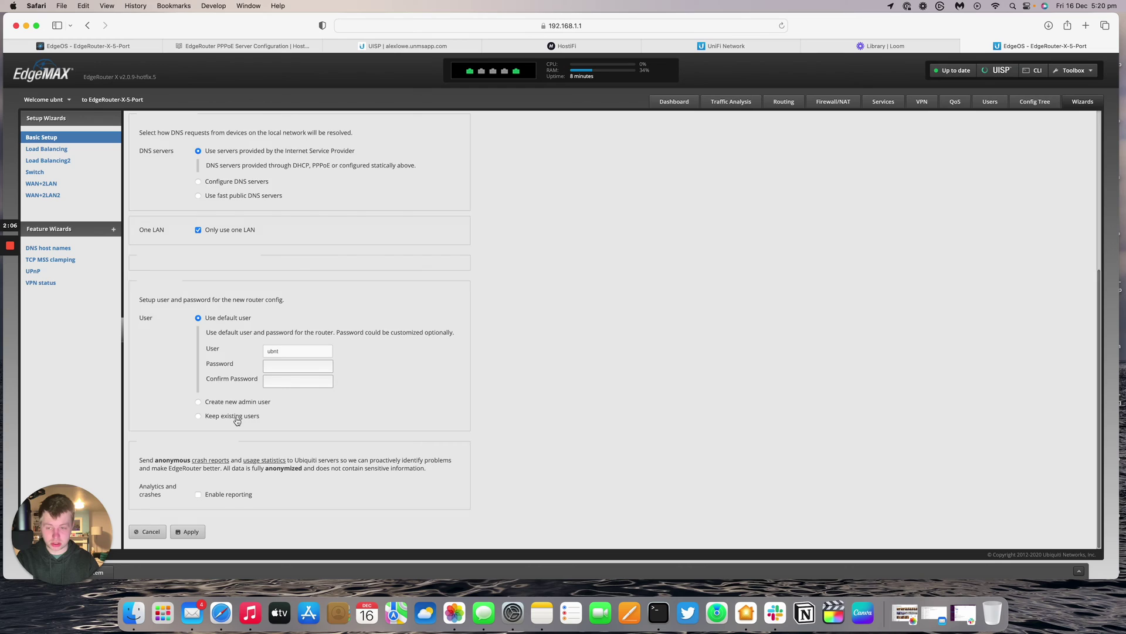
click(236, 417)
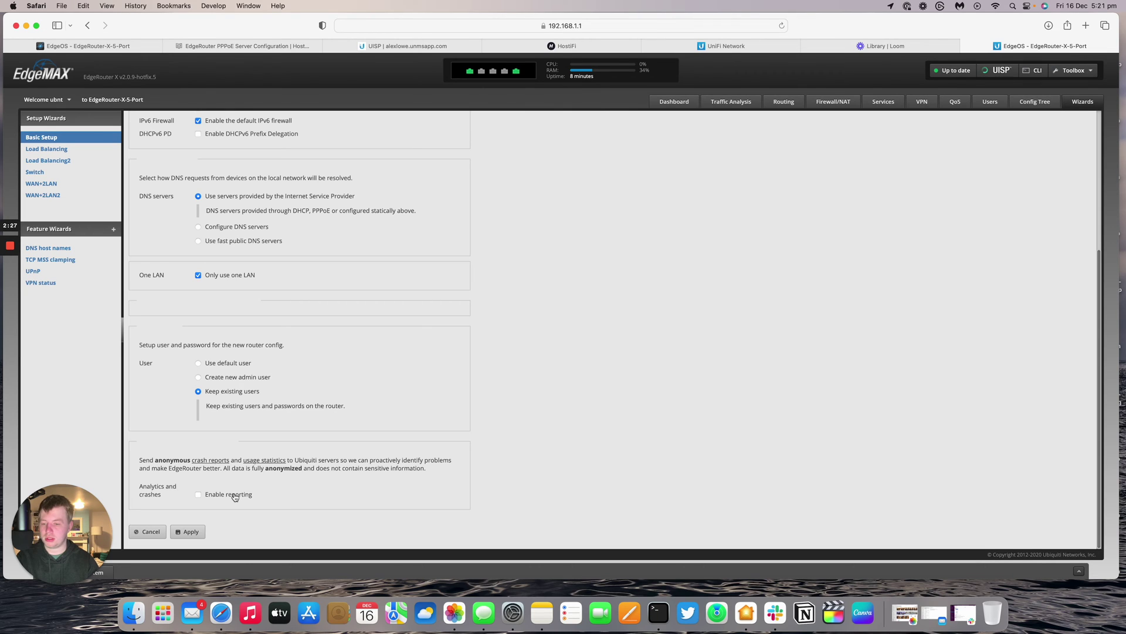
scroll(234, 463, up, 5)
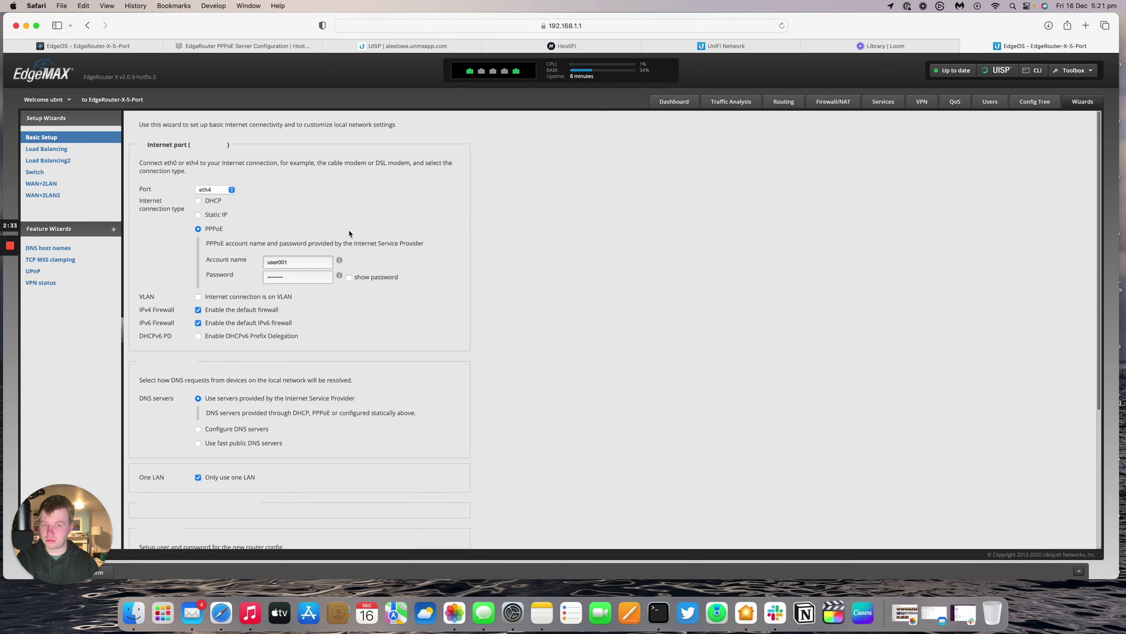
scroll(756, 118, down, 5)
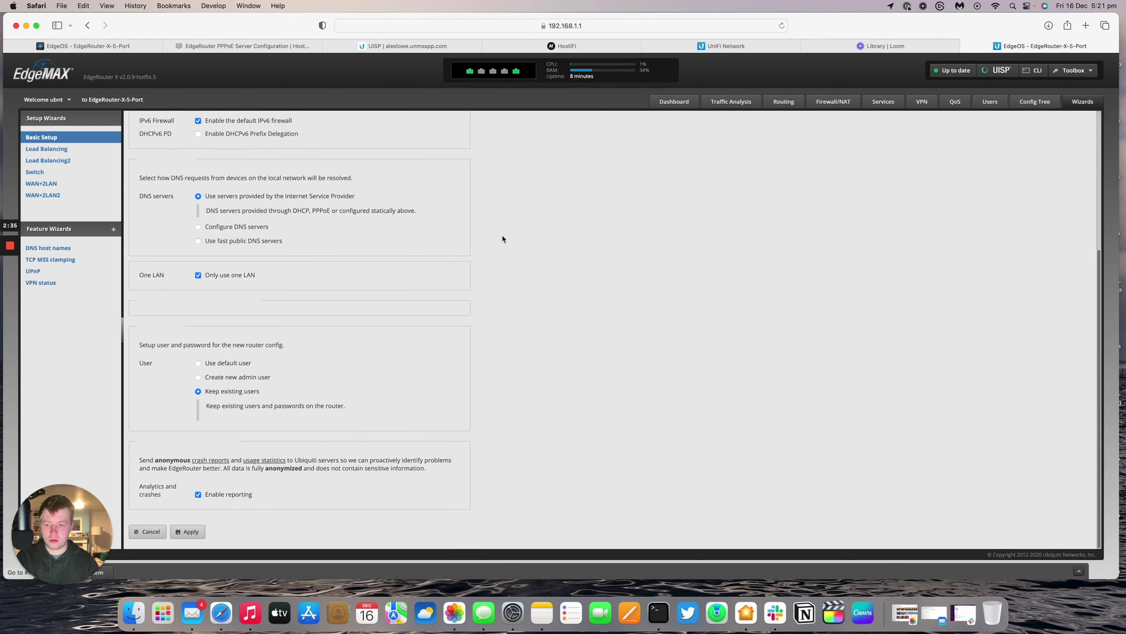
scroll(502, 239, up, 5)
scroll(503, 238, down, 5)
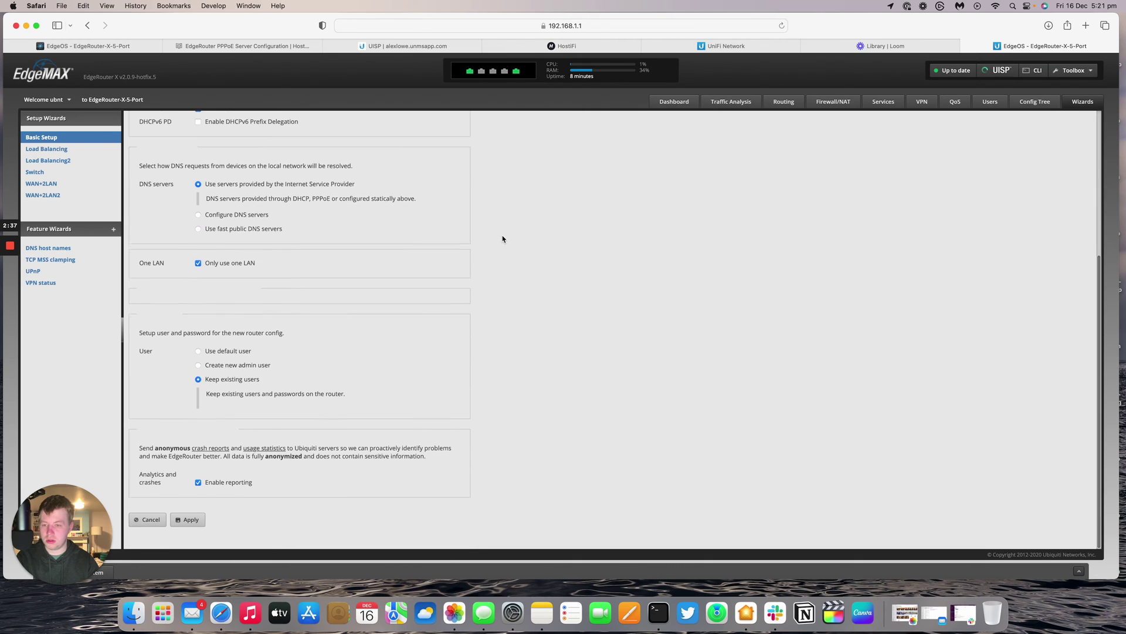
- Apply the wizard settings, confirm replacing the configuration, and reboot the router
click(182, 535)
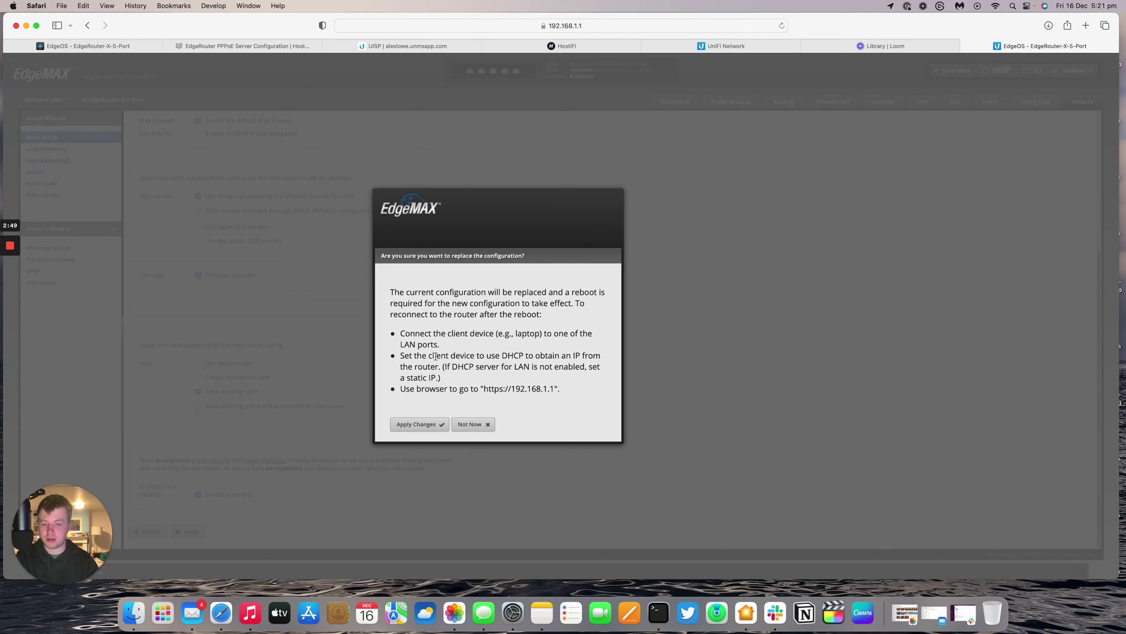
click(427, 425)
click(414, 426)
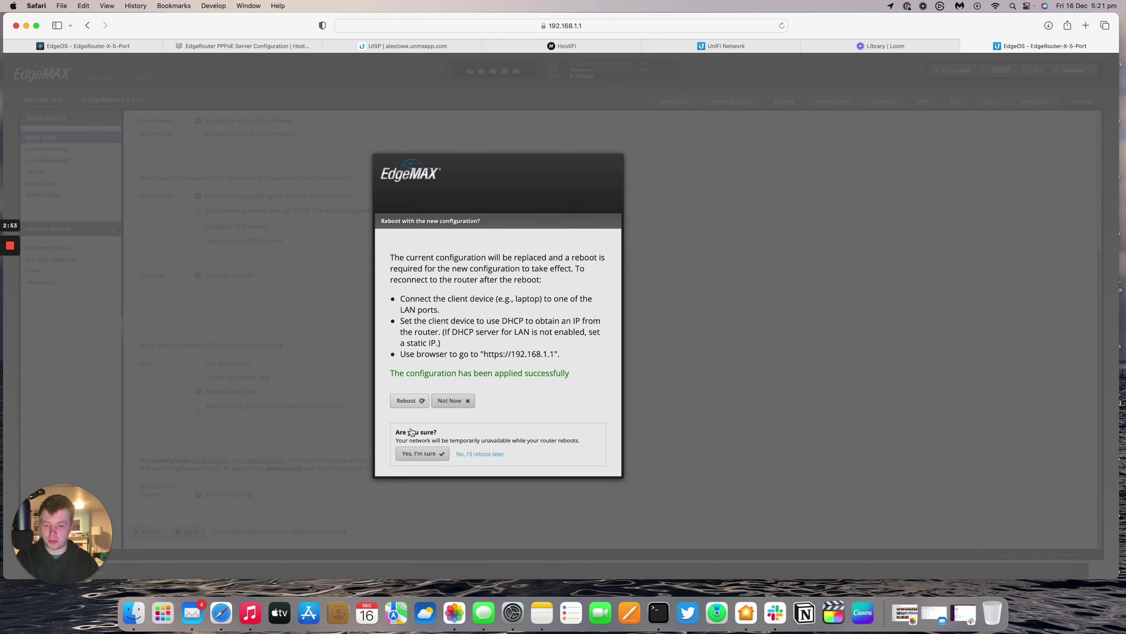
click(419, 453)
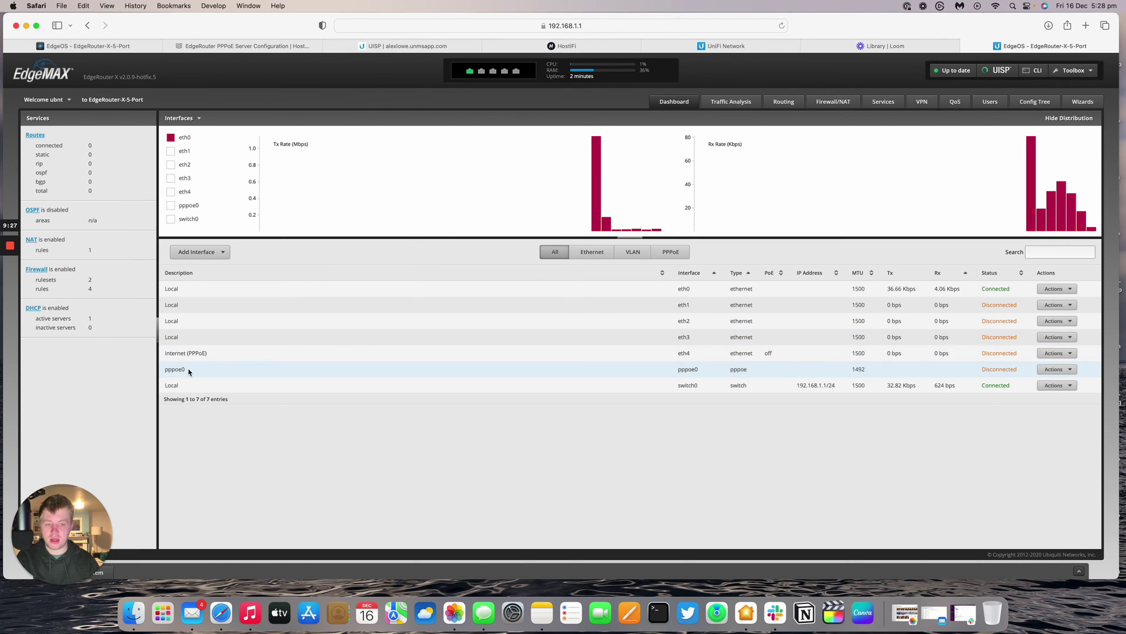
- Set eth4's PoE output to Passthrough and accept the warning
drag(191, 371, 163, 369)
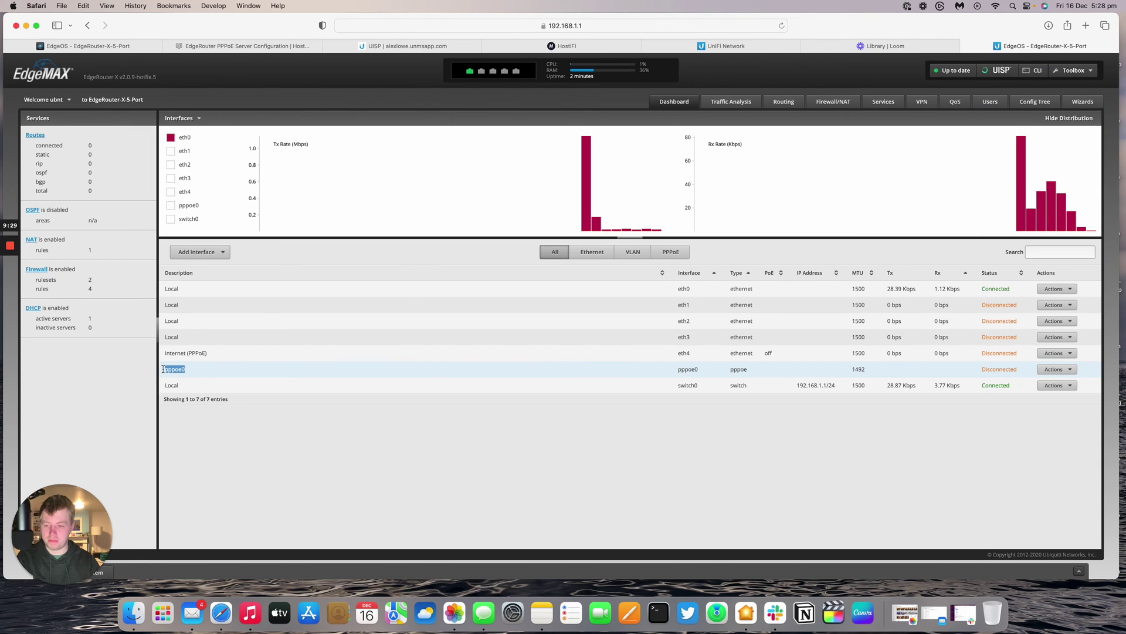
click(1069, 371)
click(1055, 353)
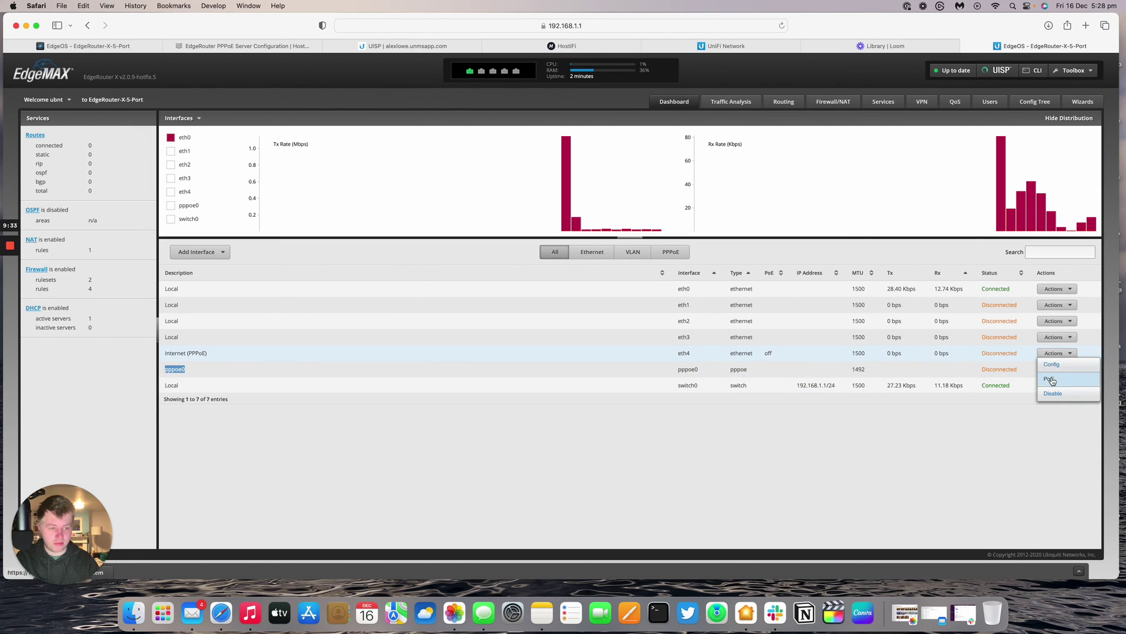
click(1056, 378)
click(512, 307)
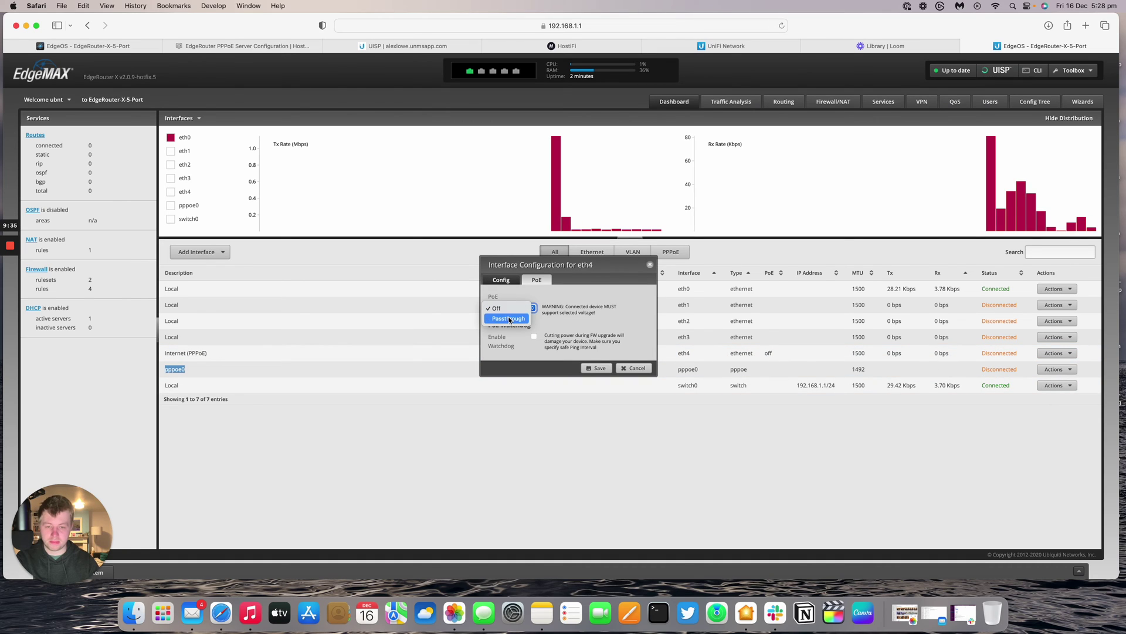
click(507, 318)
click(595, 358)
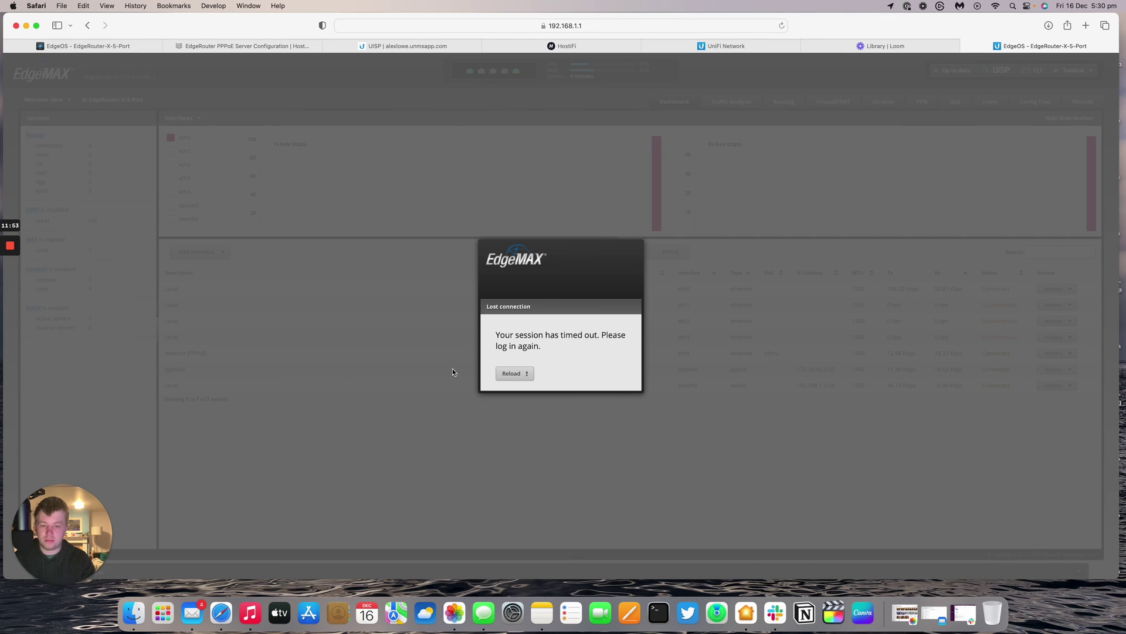
- Reload after the session timeout, log back in, and check pppoe0's address 172.18.40.2/32
click(515, 373)
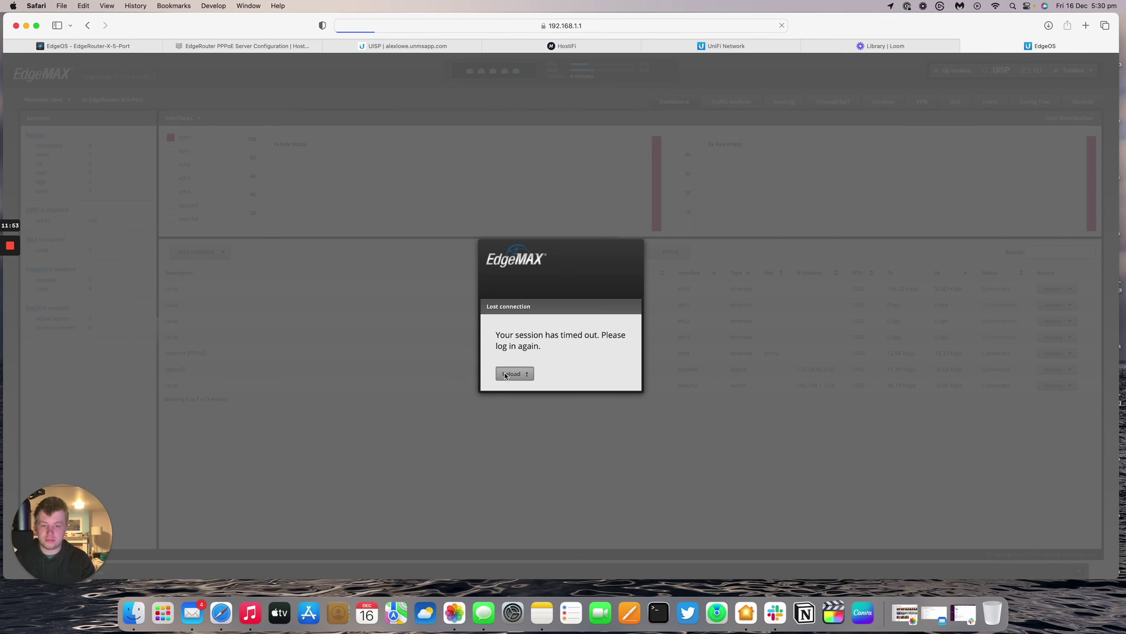
text(ubnt)
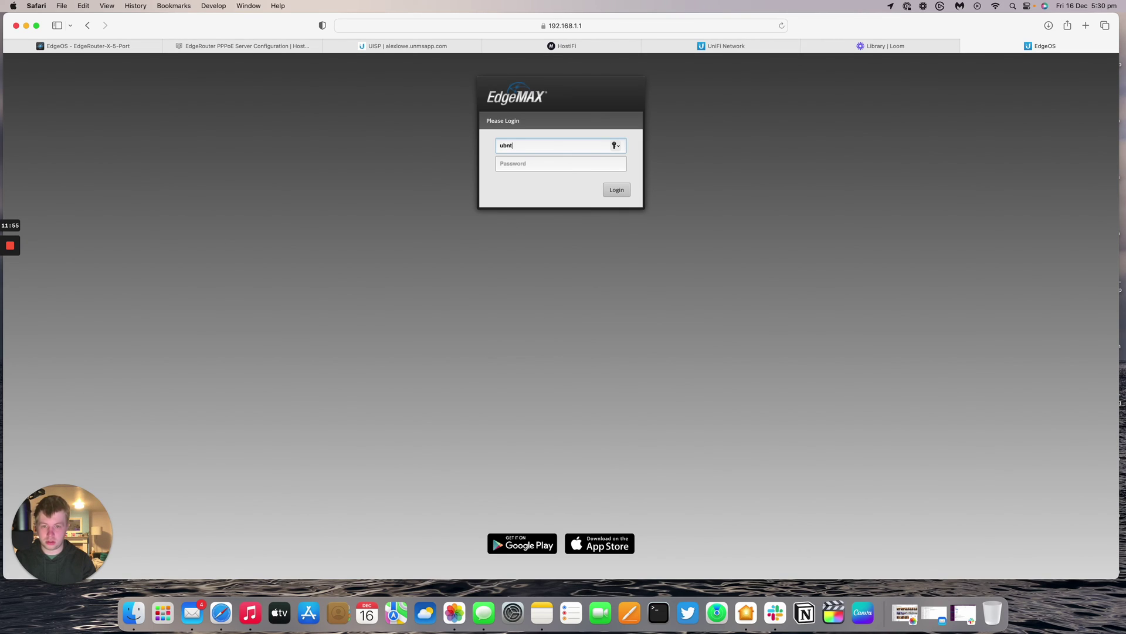
key(Tab)
text(ubnt)
key(Return)
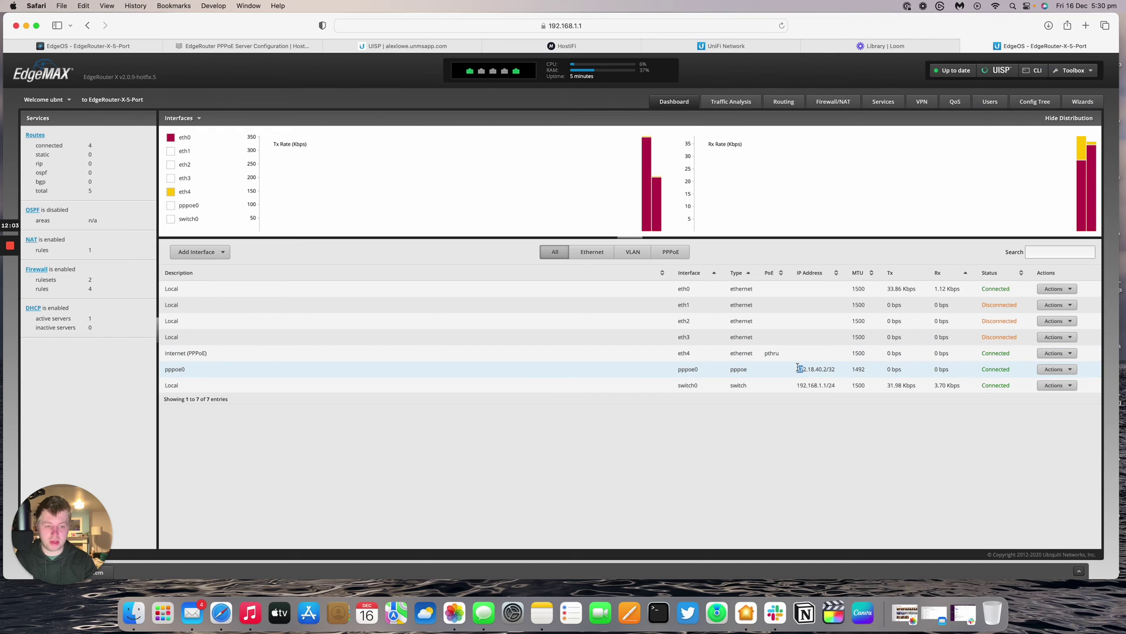
drag(796, 368, 836, 367)
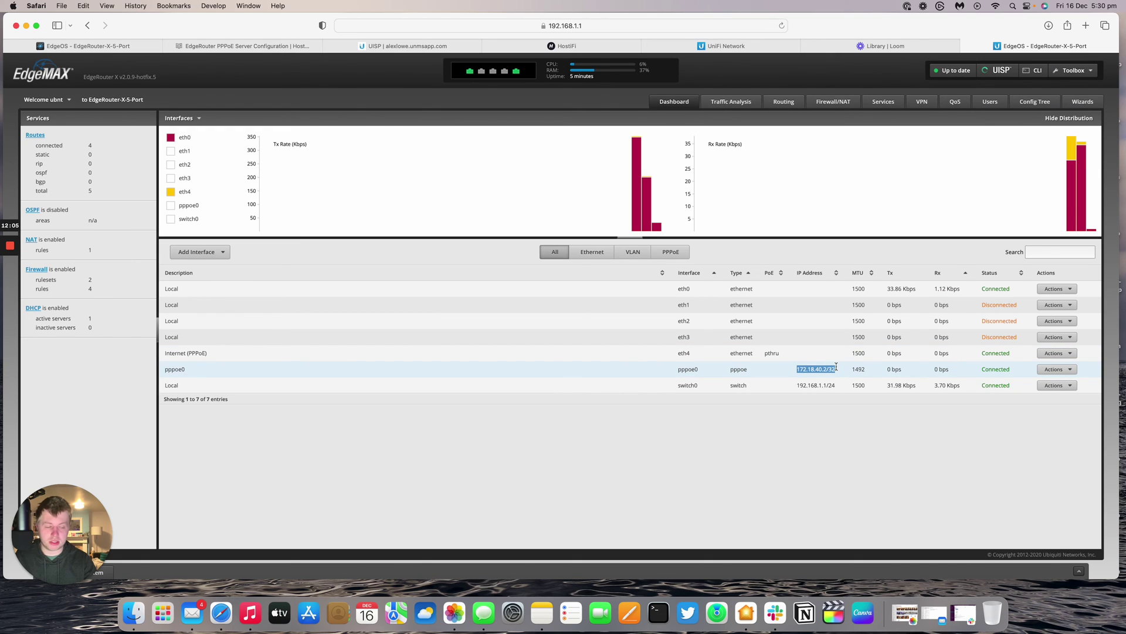
- Turn off the Mac's Wi-Fi and bring up a Terminal window
click(995, 6)
click(991, 22)
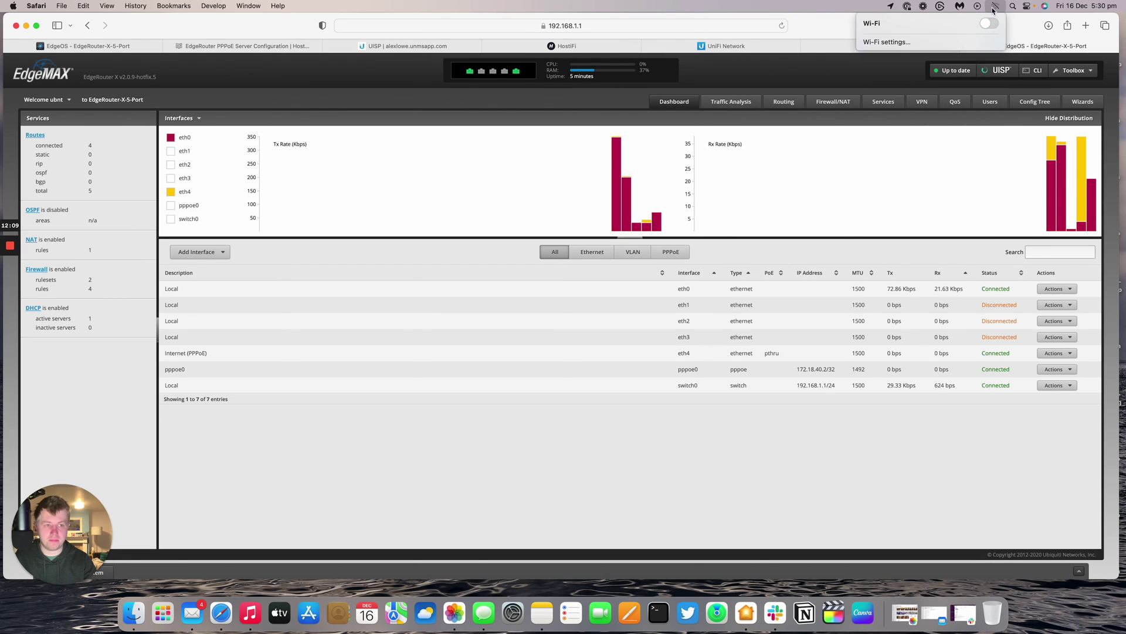
click(813, 451)
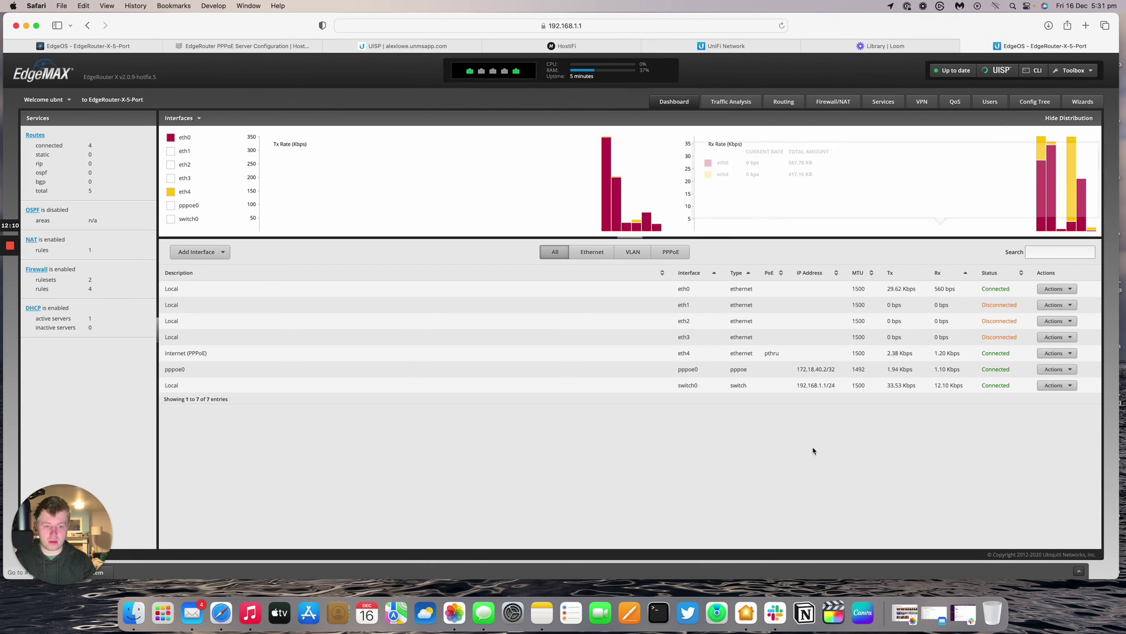
click(658, 610)
- Start a continuous ping to 4.2.2.2 in the Terminal
drag(452, 125, 697, 419)
text(ping 4.2.22)
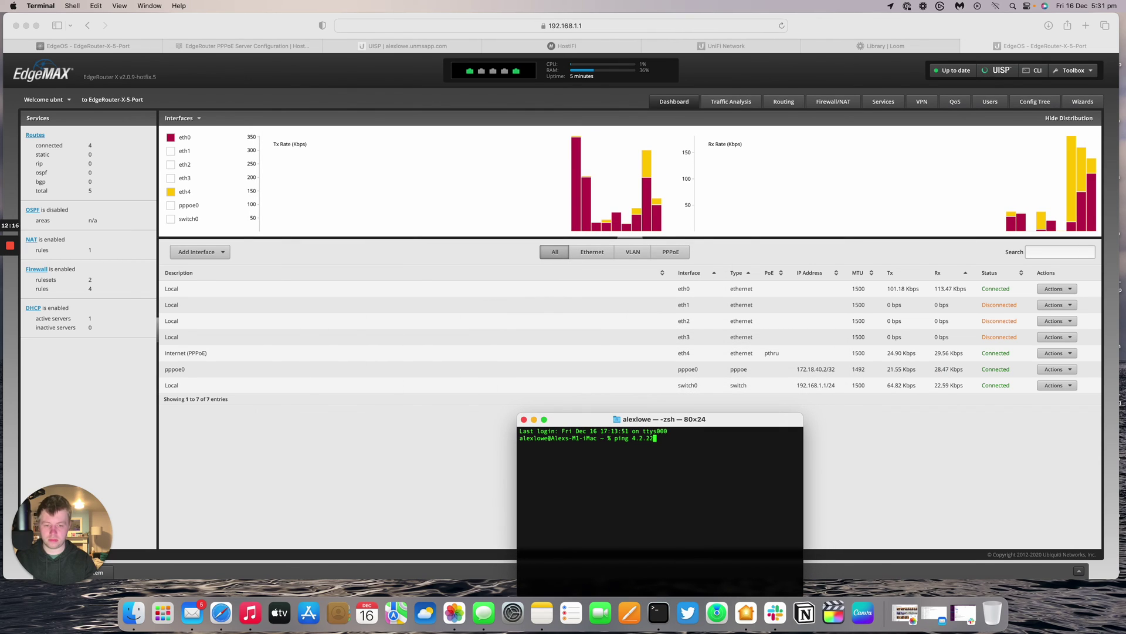
key(Return)
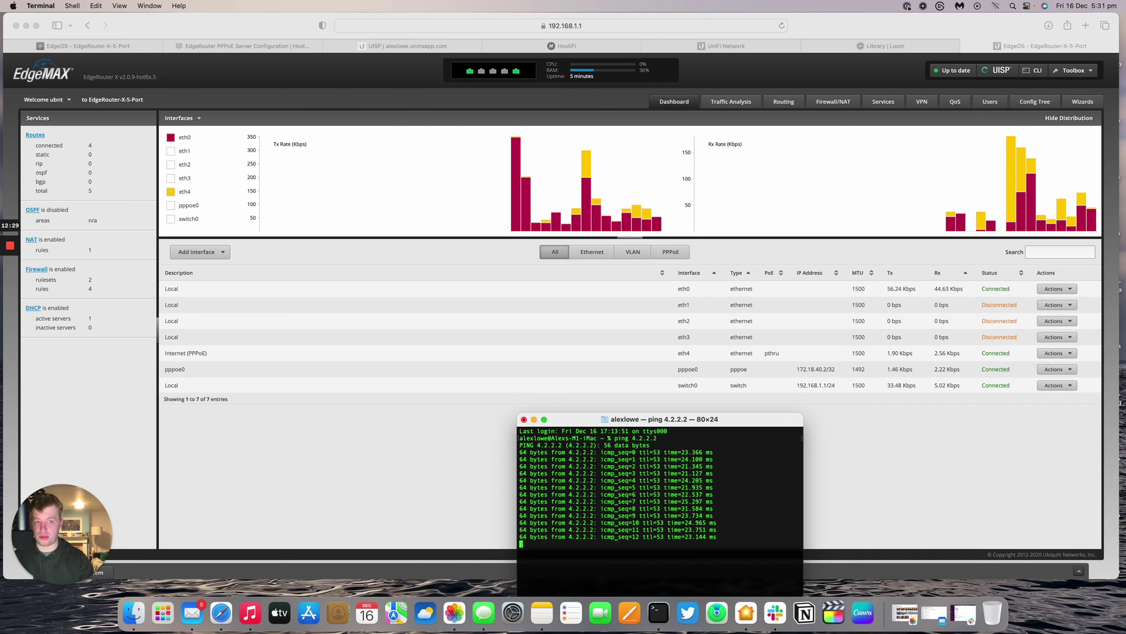
- View the setup diagram in HostiFi's PPPoE server article, then return to the EdgeOS dashboard
click(312, 81)
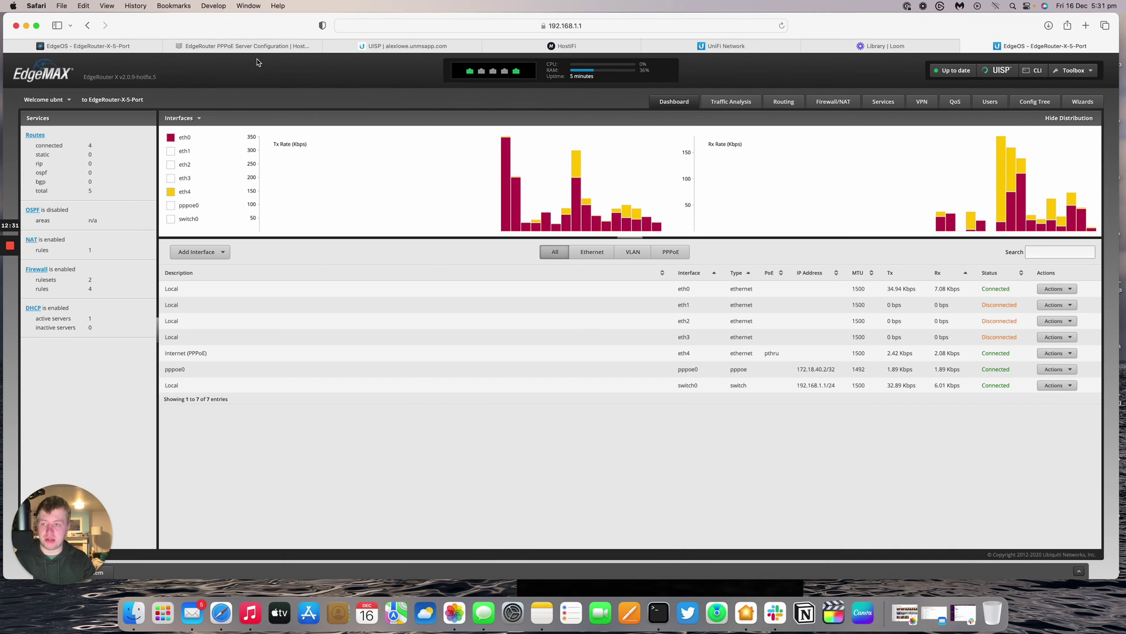
click(211, 46)
scroll(422, 96, down, 10)
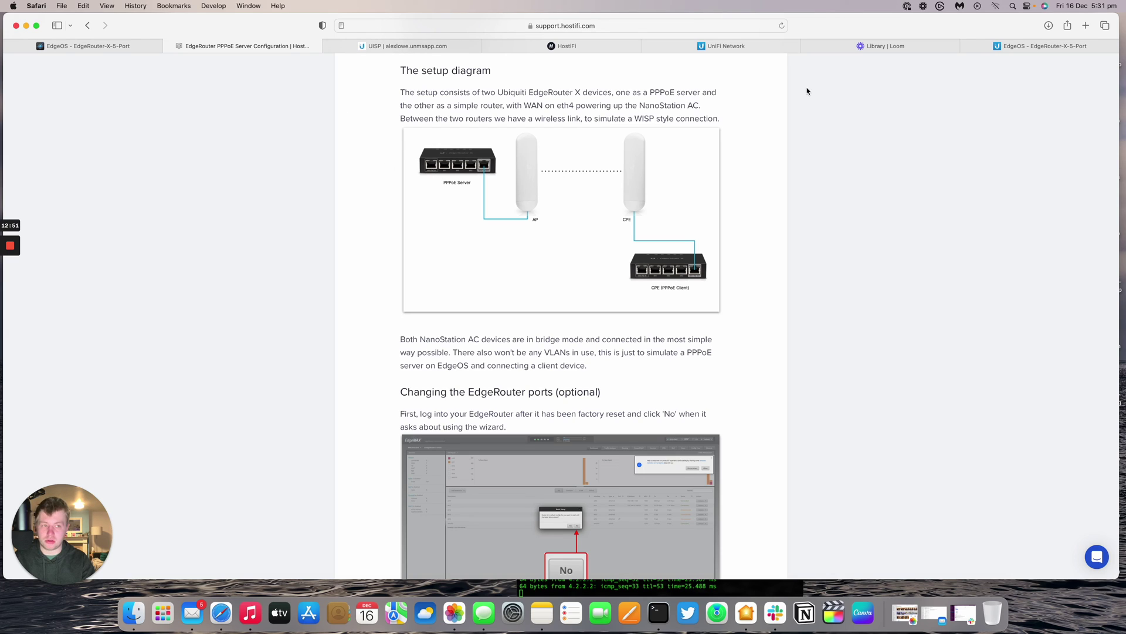
click(973, 52)
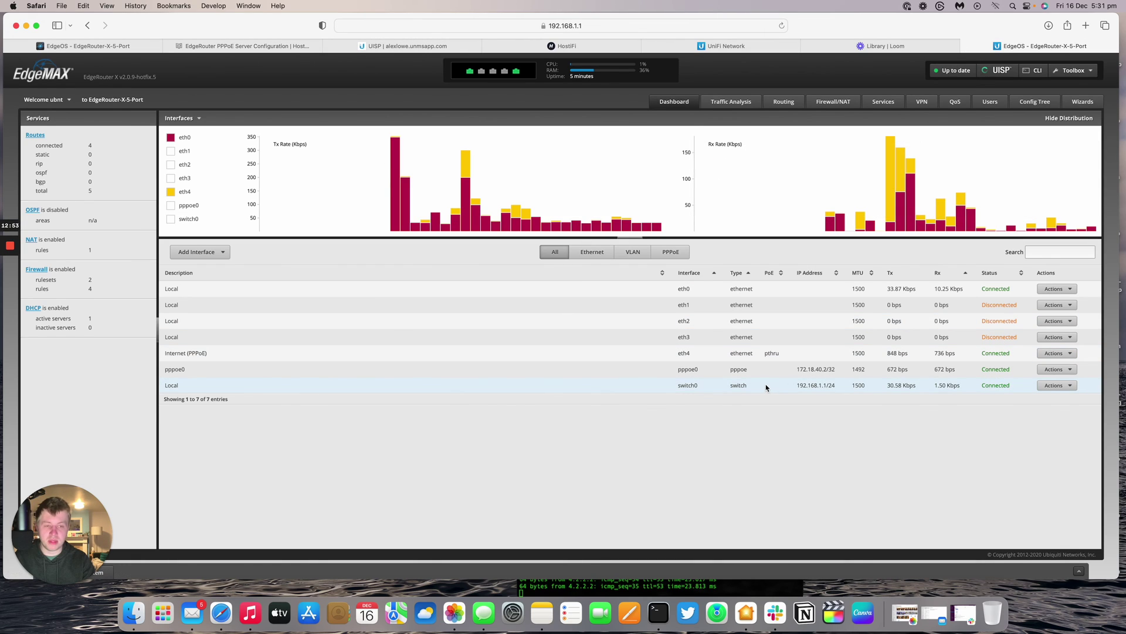